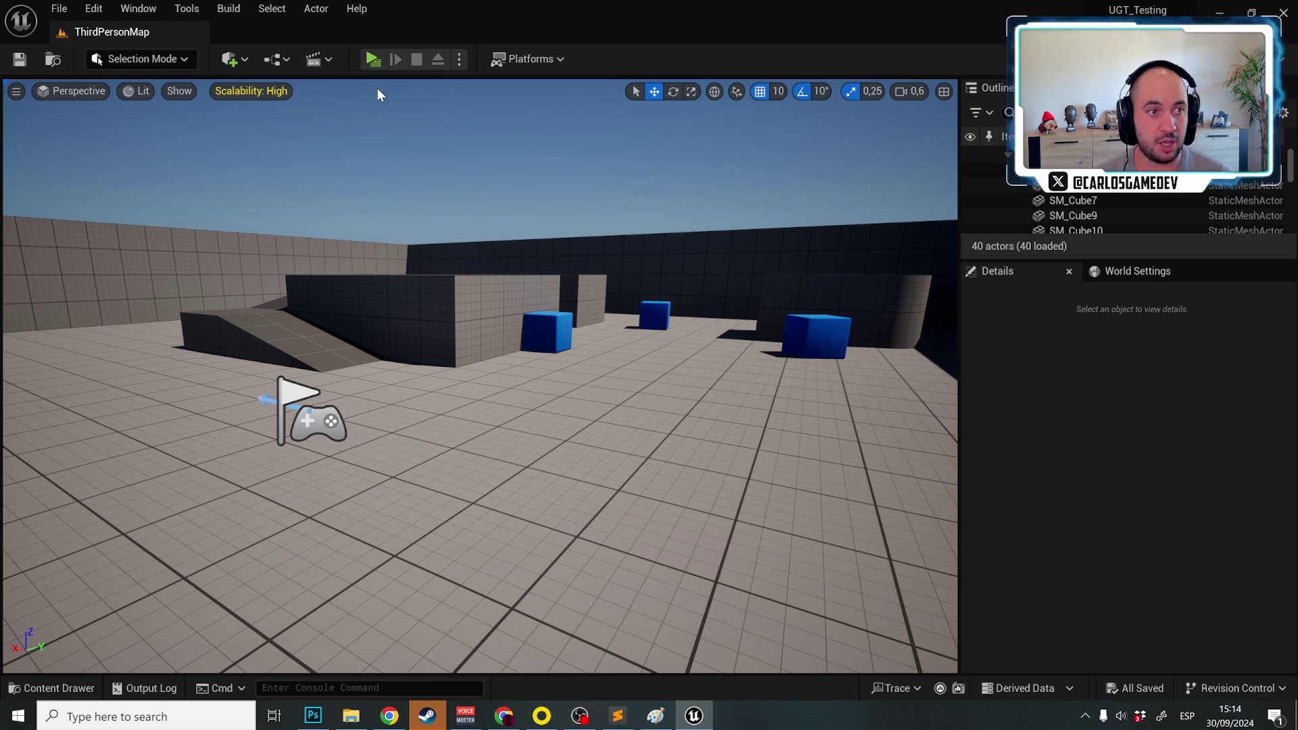
Play the level in a maximized preview, examine the Keyboard and Mouse Controls bindings in the pause menu settings, and dismiss the error log.
{"action": "left_click", "coordinate": [371, 59]}
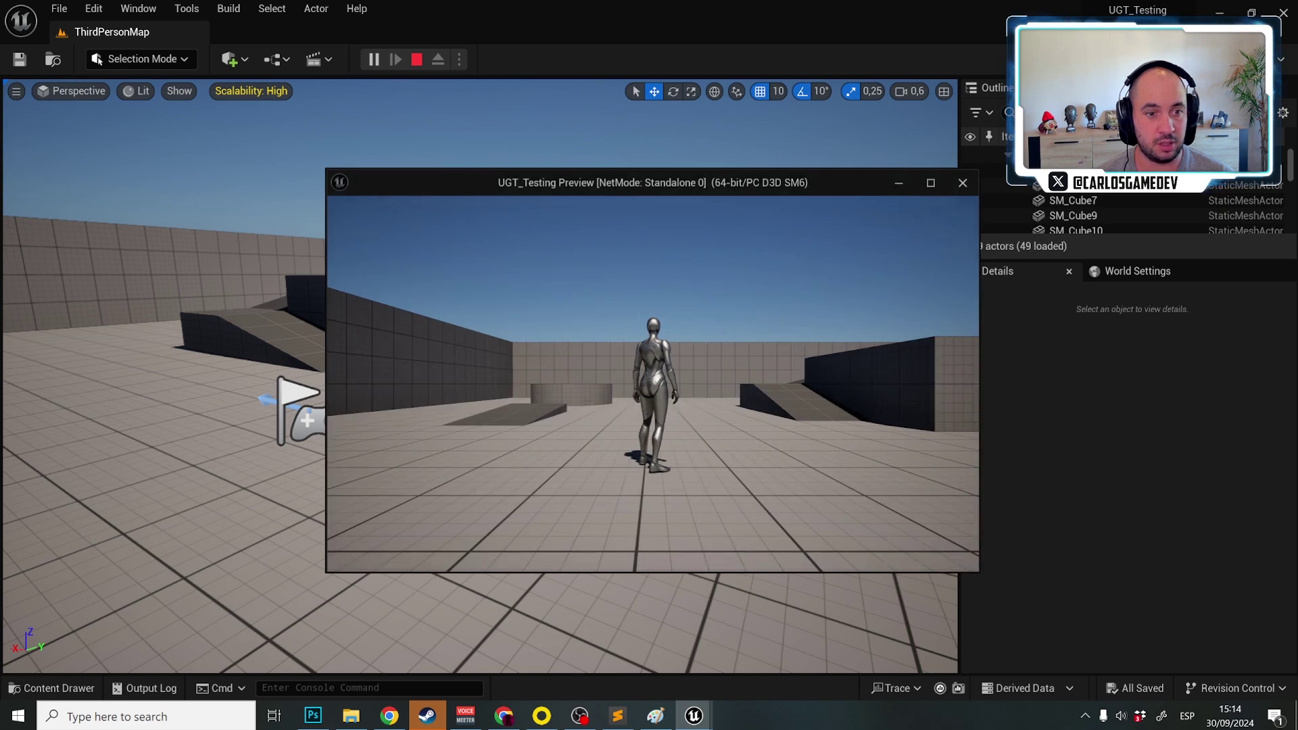
{"action": "double_click", "coordinate": [524, 184]}
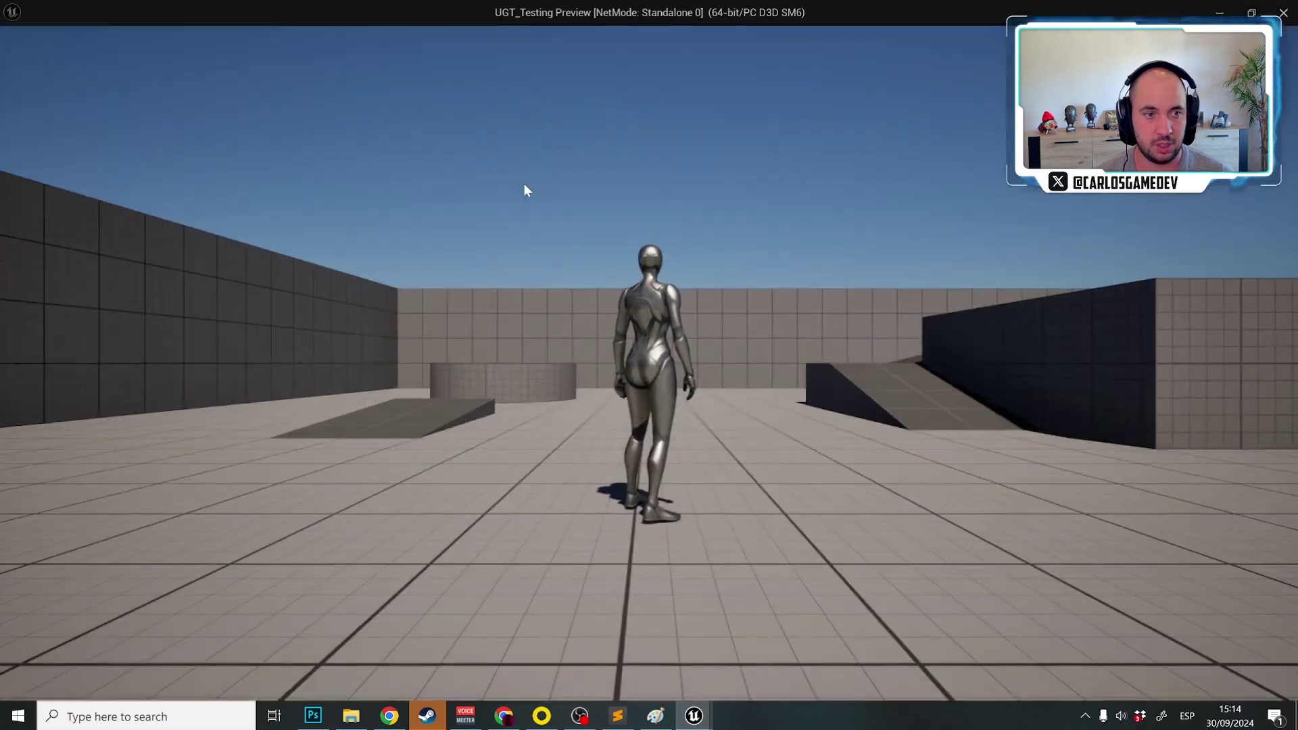
{"action": "left_click", "coordinate": [524, 188]}
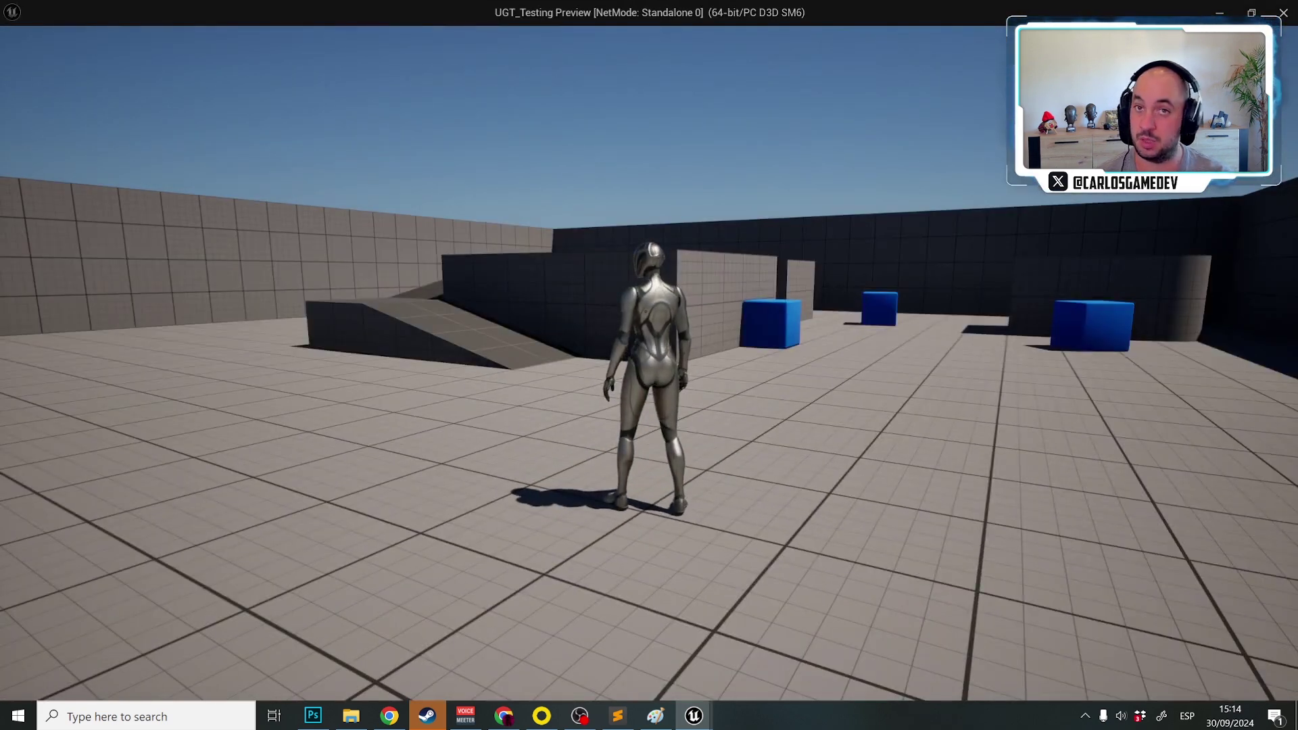
{"action": "key", "text": "Escape"}
{"action": "left_click", "coordinate": [173, 142]}
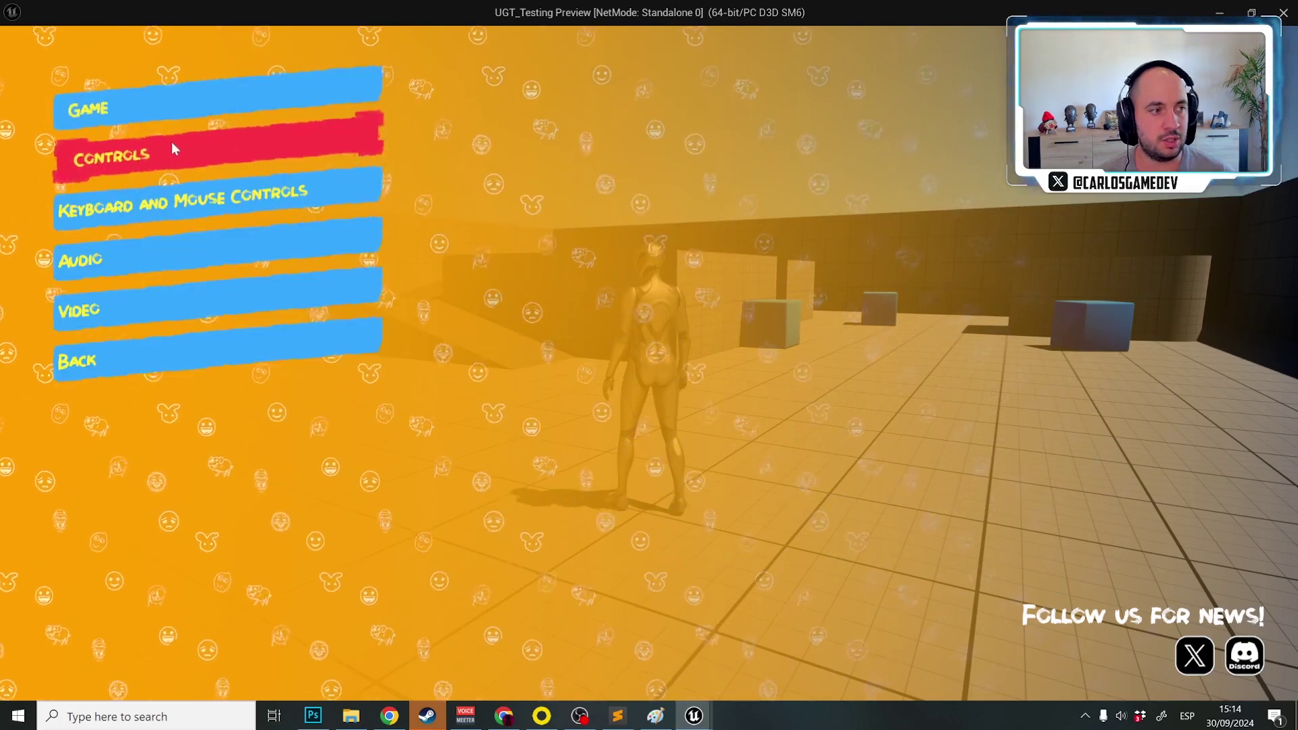
{"action": "left_click", "coordinate": [146, 203]}
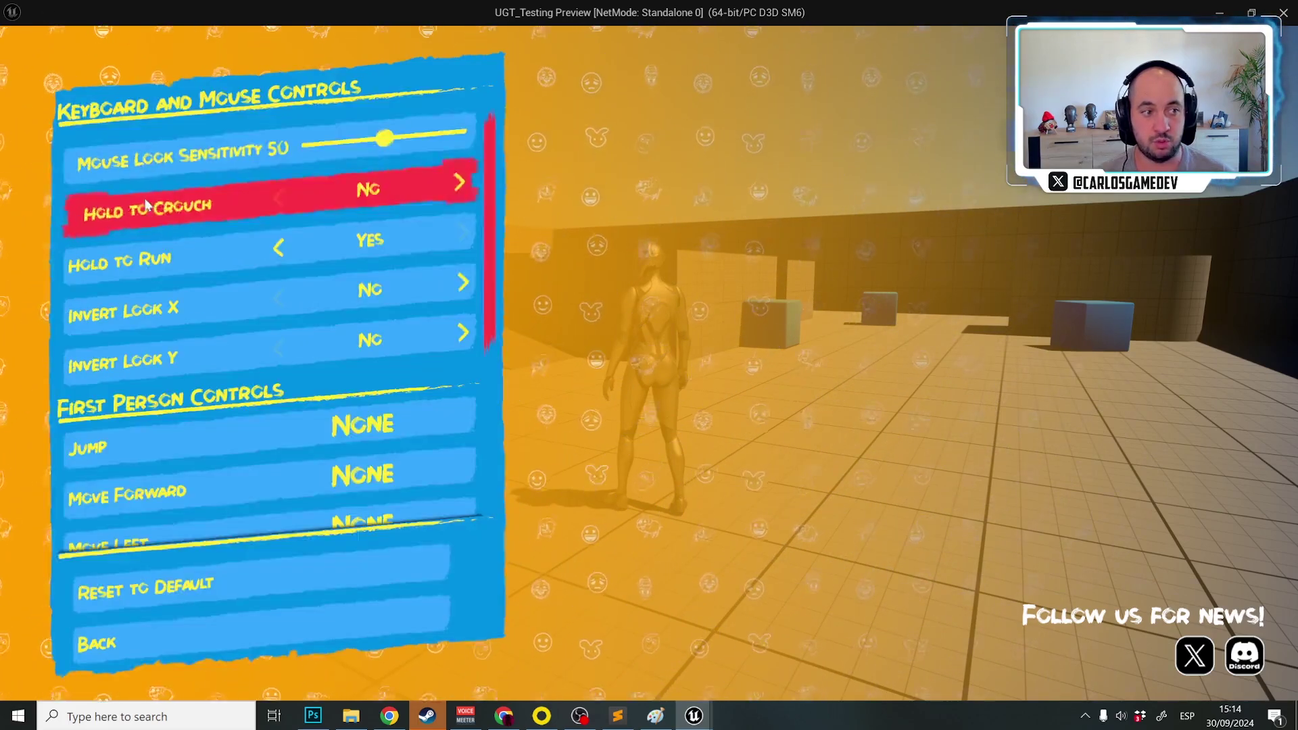
{"action": "scroll", "coordinate": [211, 253], "scroll_direction": "down", "scroll_amount": 3}
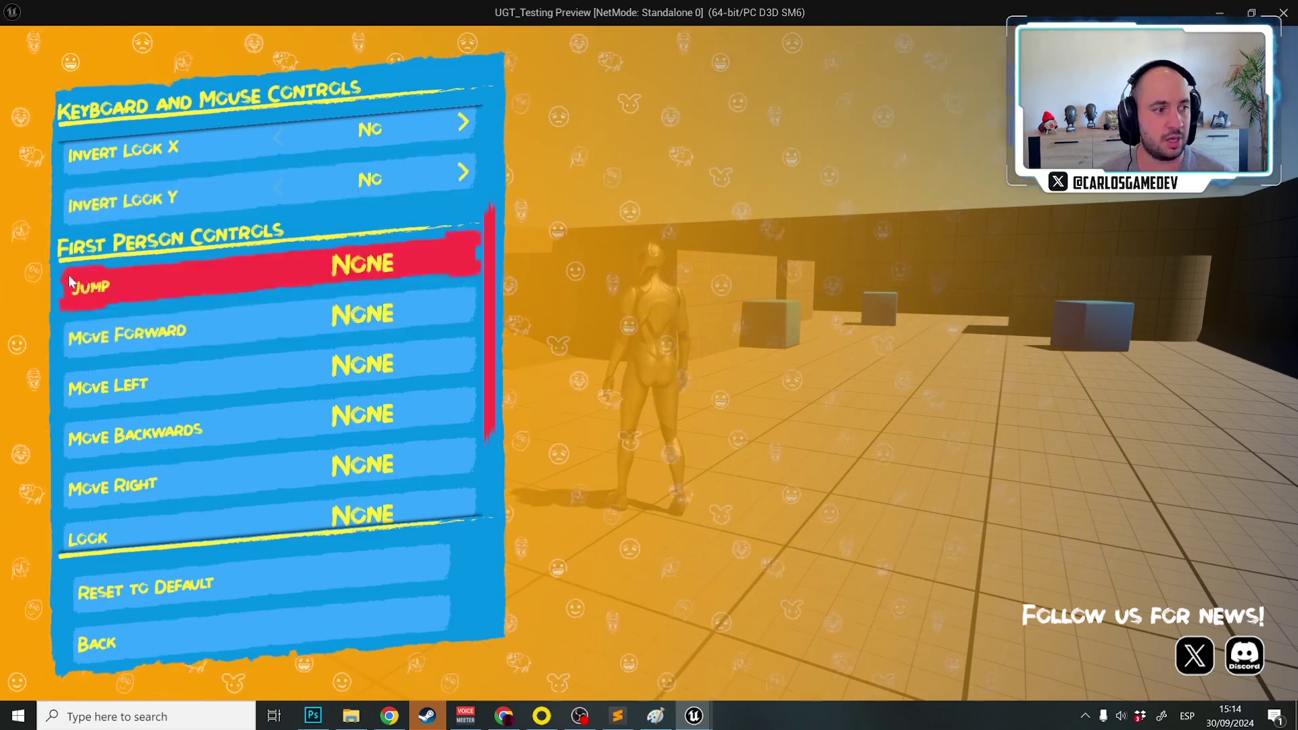
{"action": "scroll", "coordinate": [323, 315], "scroll_direction": "down", "scroll_amount": 2}
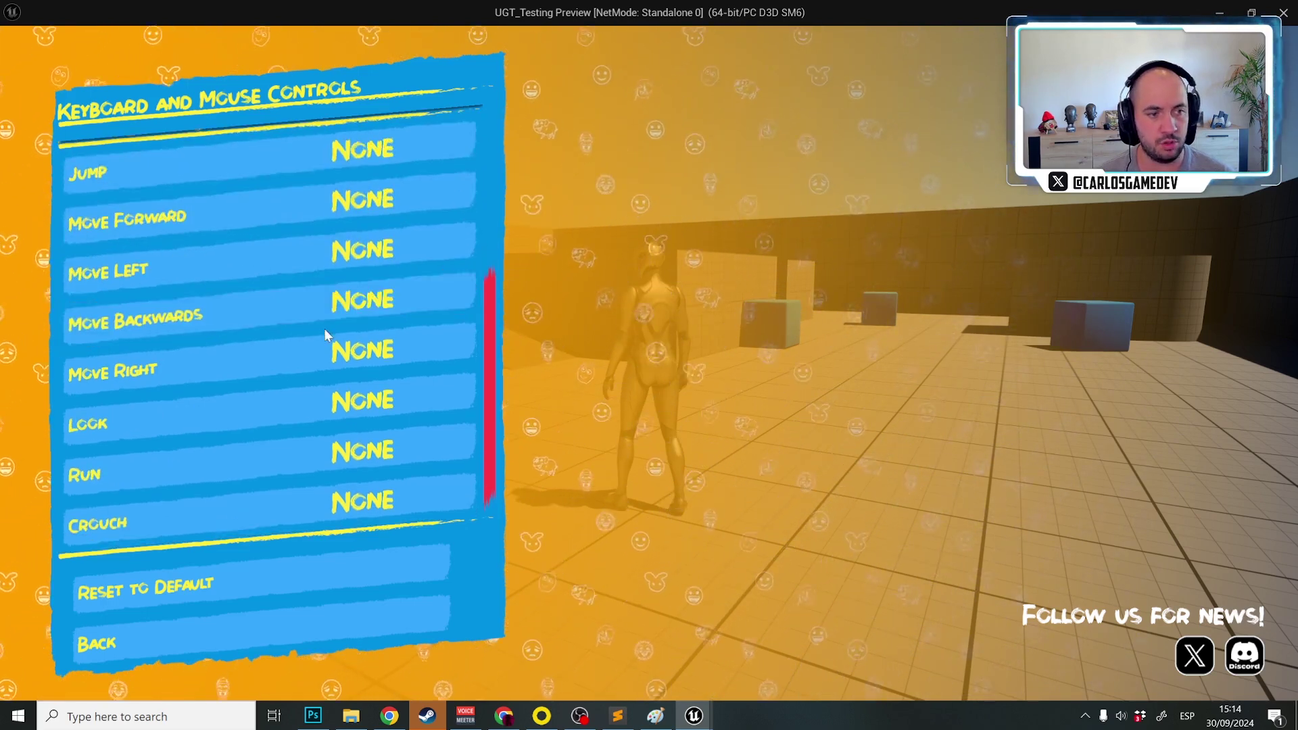
{"action": "key", "text": "Escape"}
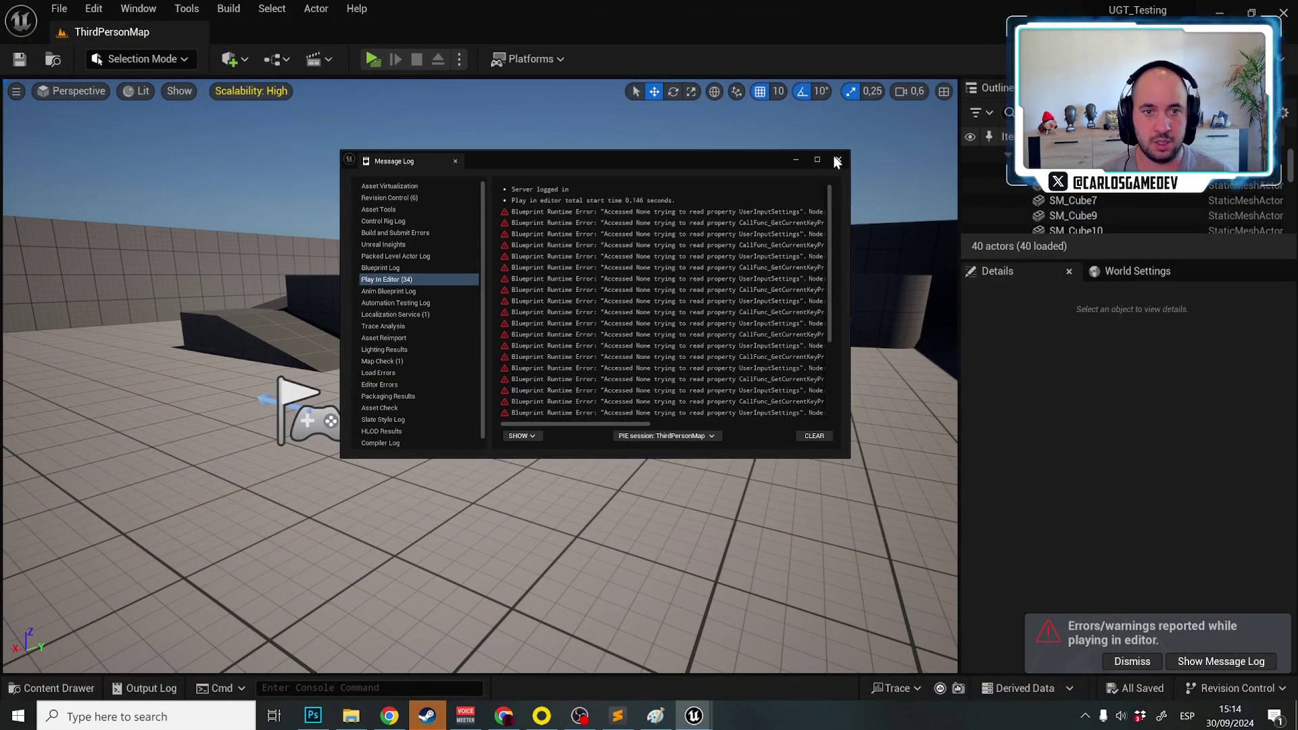
{"action": "left_click", "coordinate": [837, 160]}
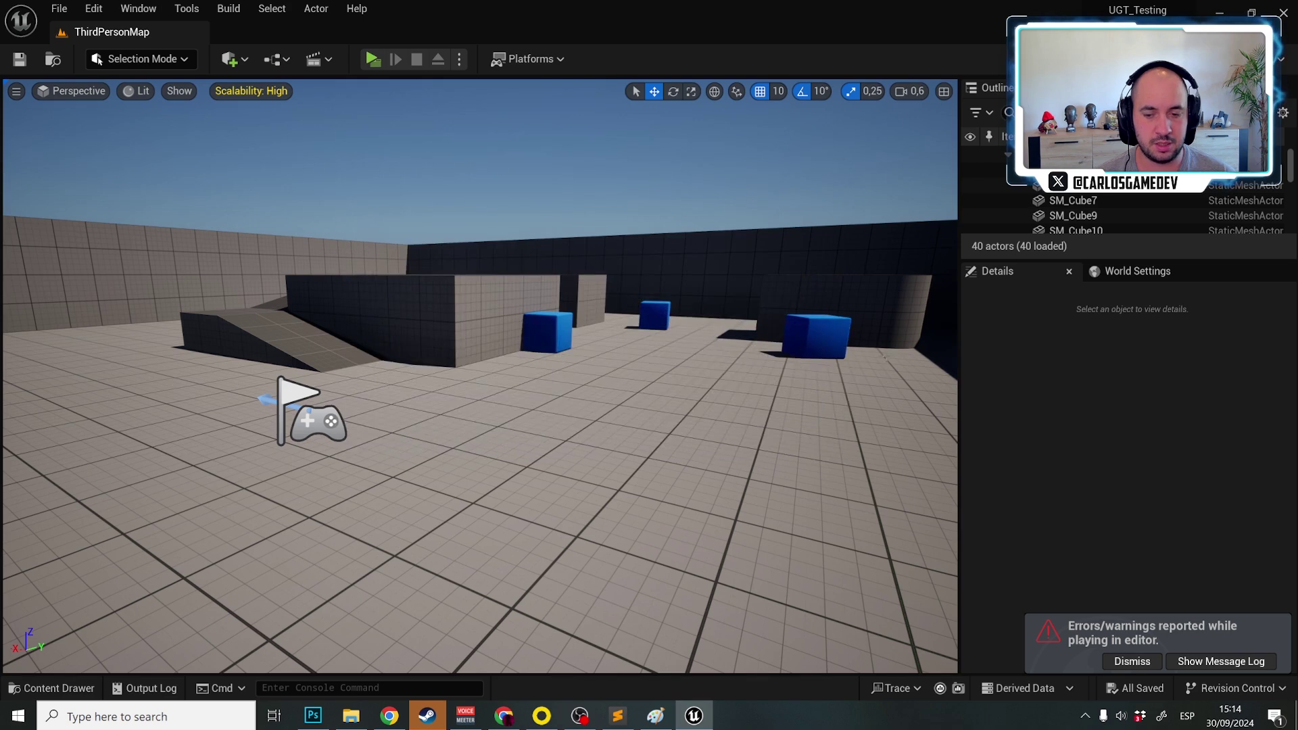
{"action": "left_click", "coordinate": [1132, 662]}
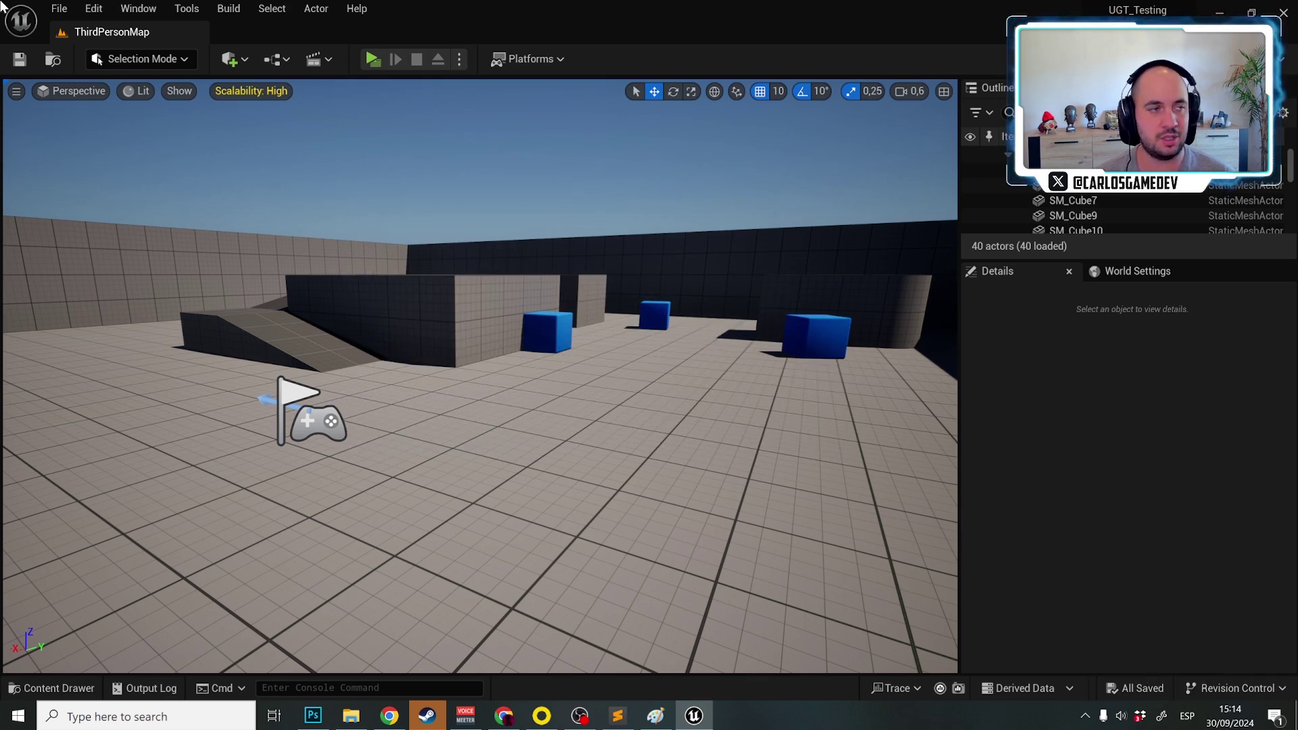
Turn on Enable User Settings (Experimental) in the project's Enhanced Input settings and close Project Settings.
{"action": "left_click", "coordinate": [104, 10]}
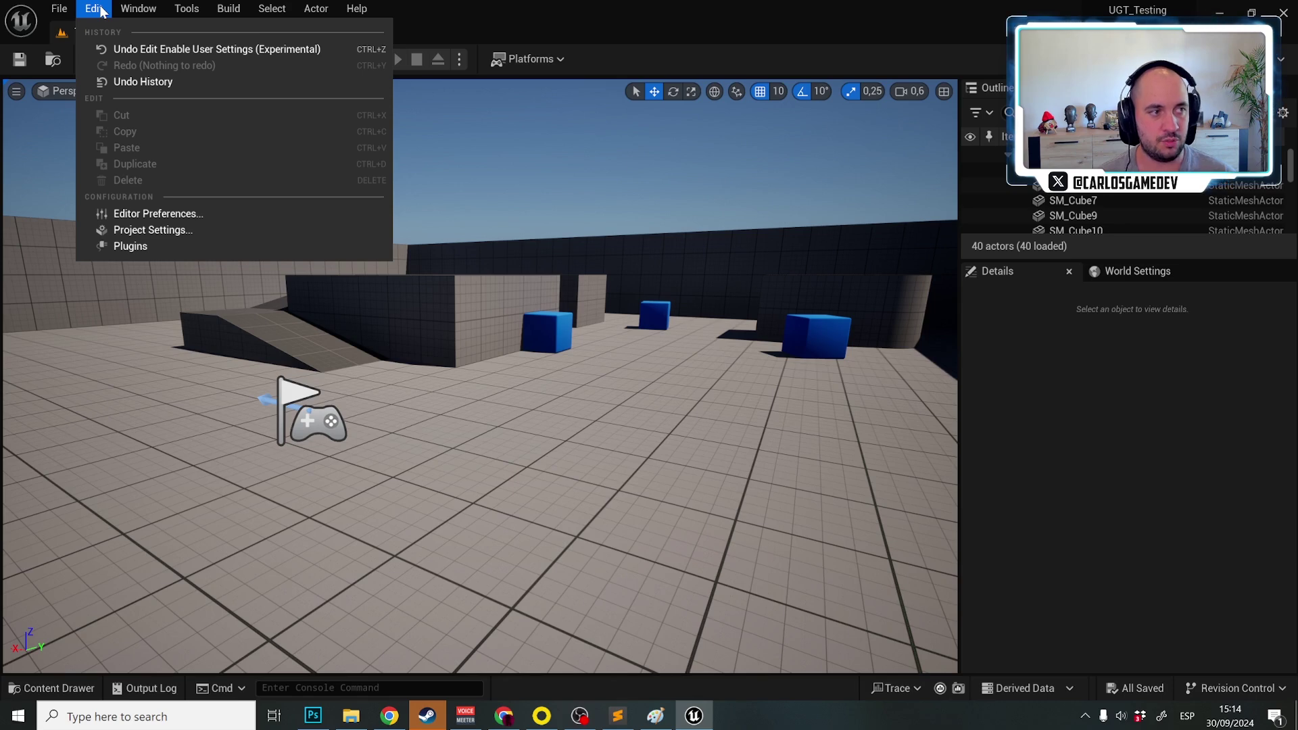
{"action": "left_click", "coordinate": [154, 230]}
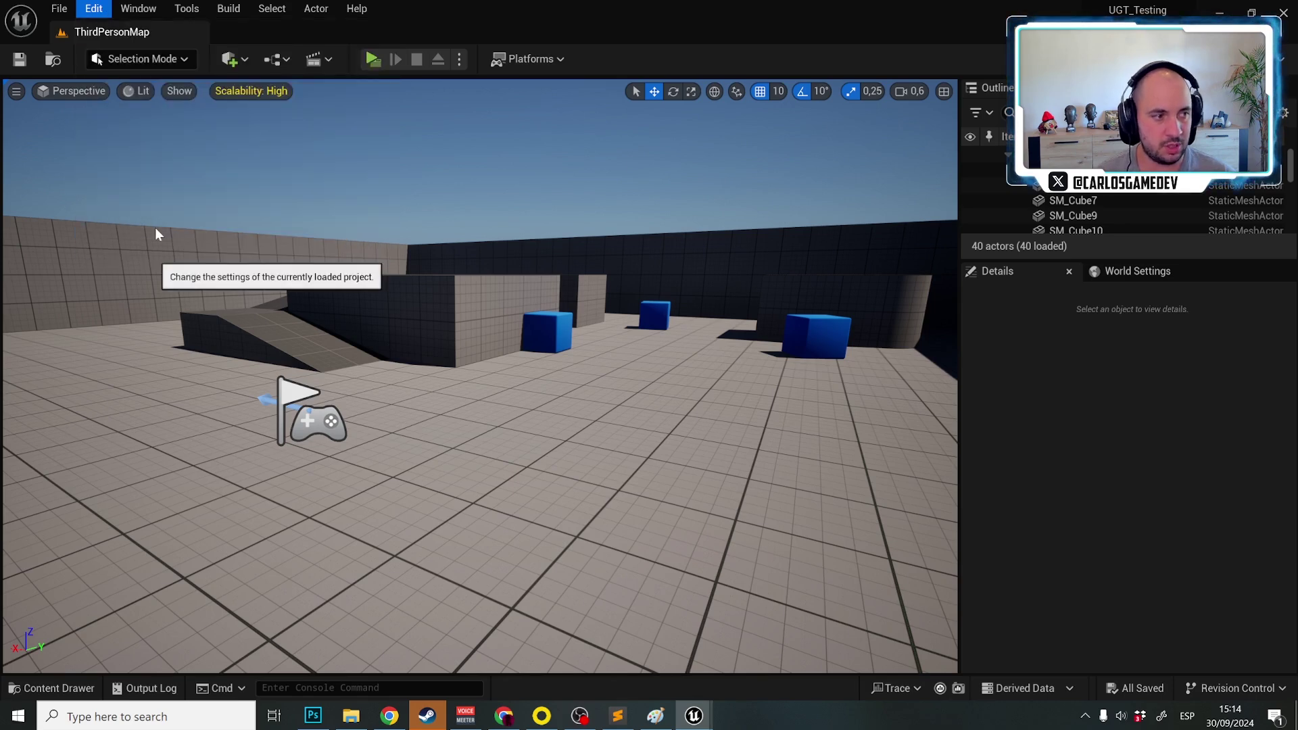
{"action": "scroll", "coordinate": [185, 453], "scroll_direction": "down", "scroll_amount": 10}
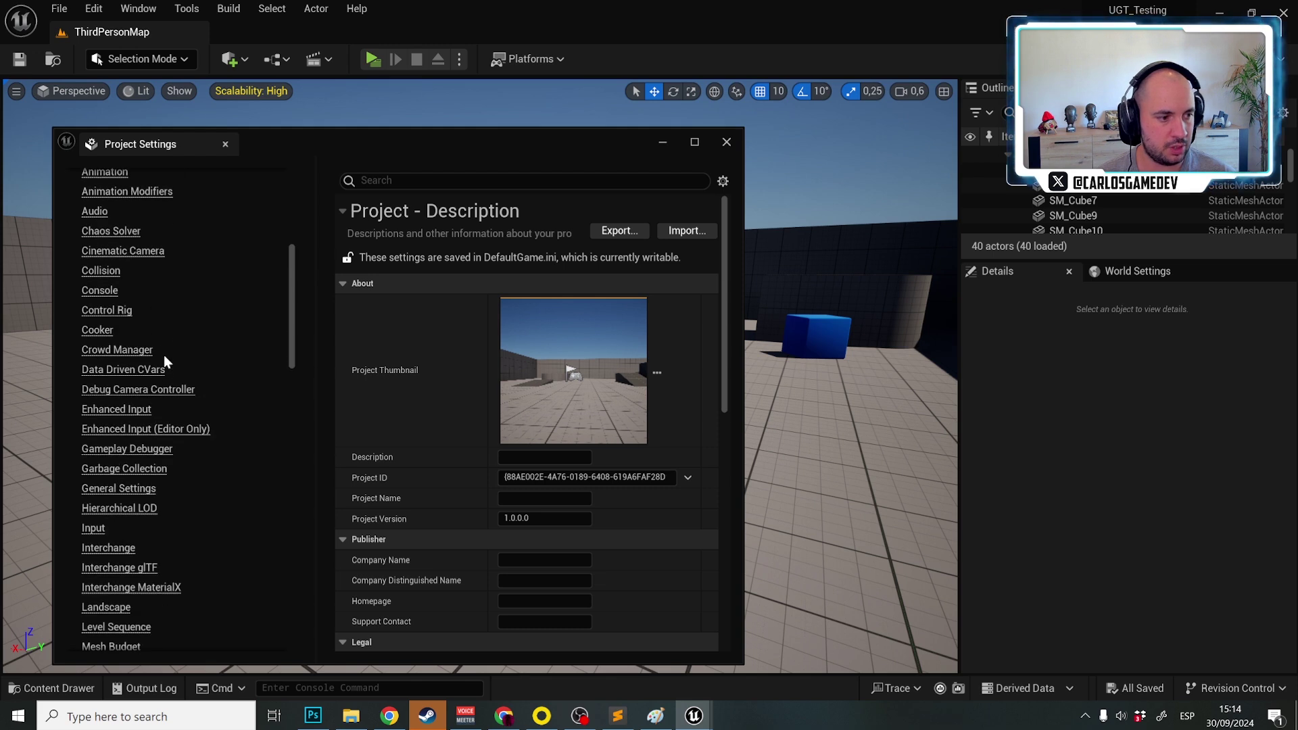
{"action": "left_click", "coordinate": [128, 413]}
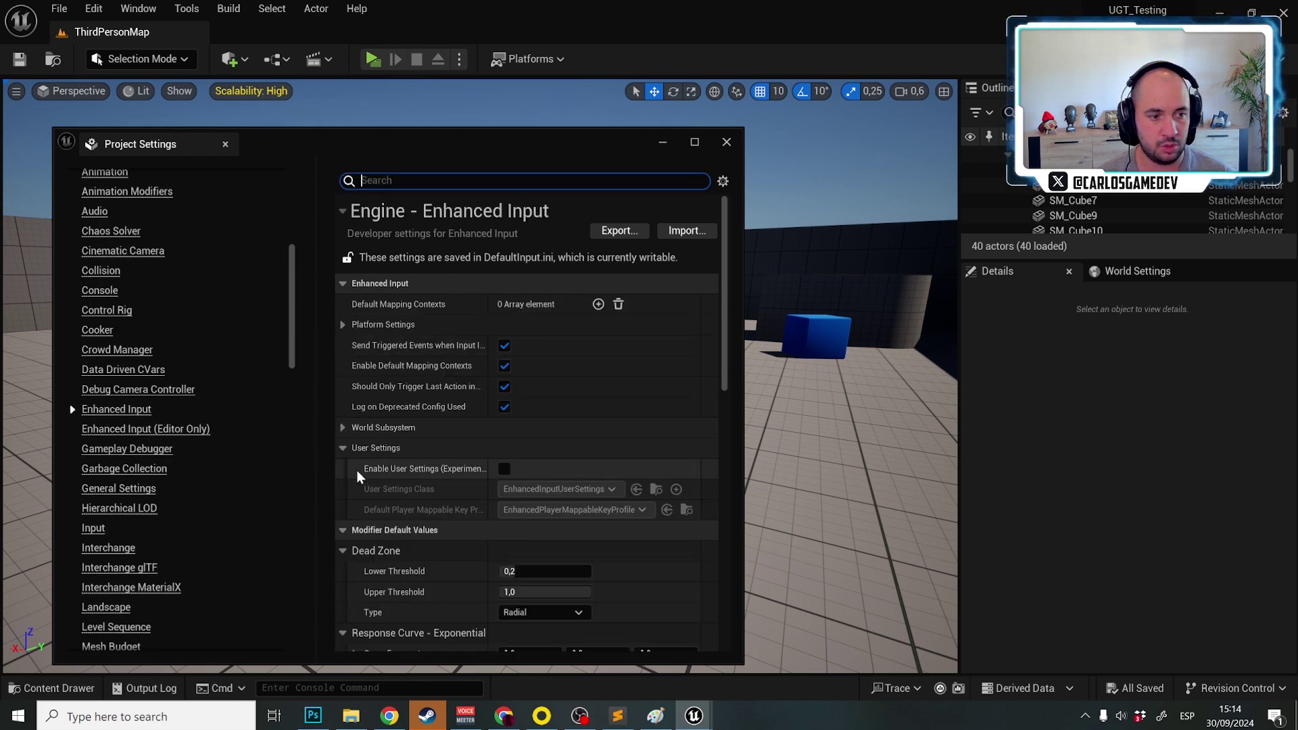
{"action": "left_click", "coordinate": [343, 449]}
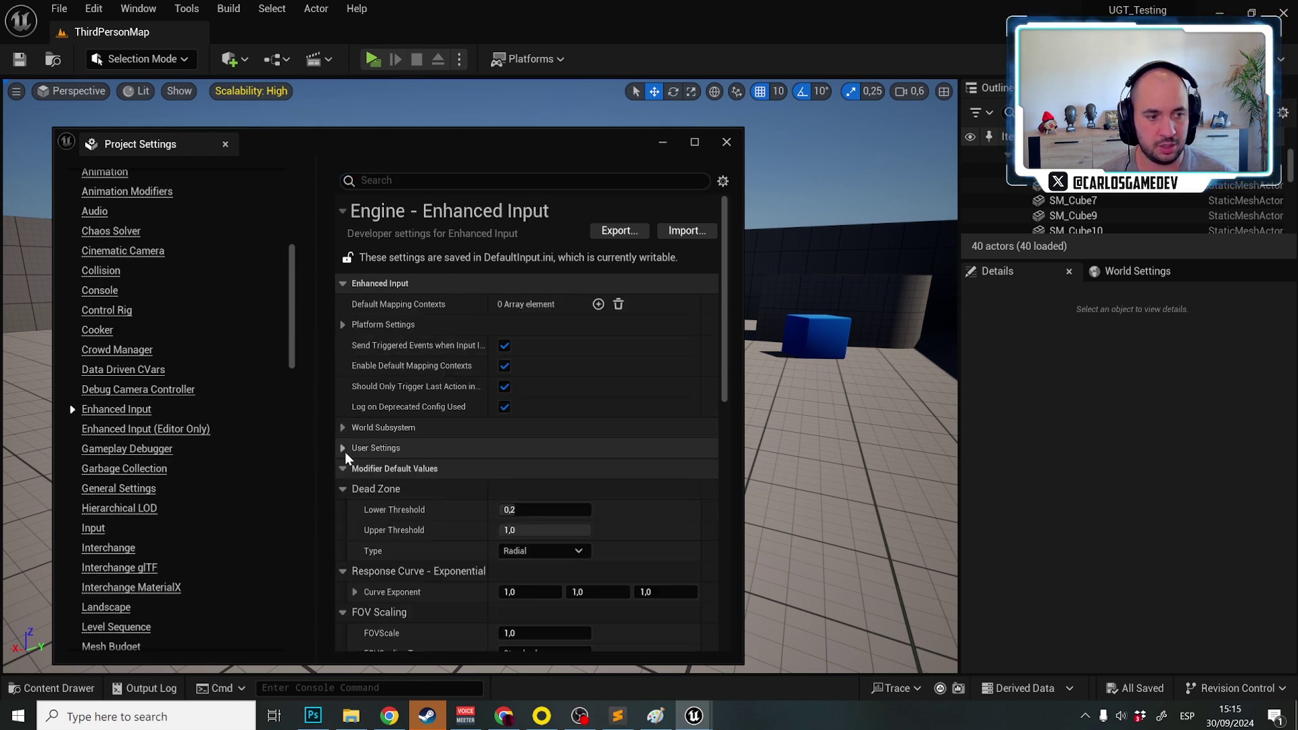
{"action": "left_click", "coordinate": [344, 451]}
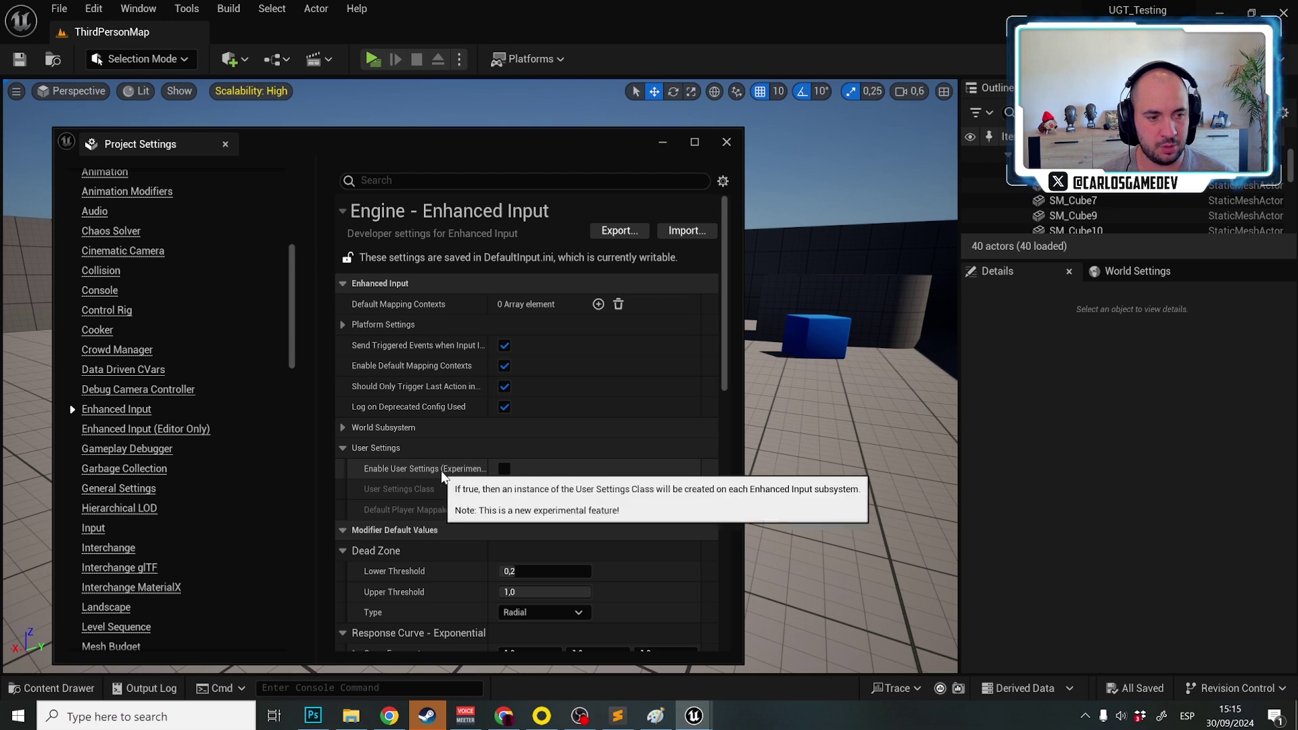
{"action": "left_click", "coordinate": [505, 468]}
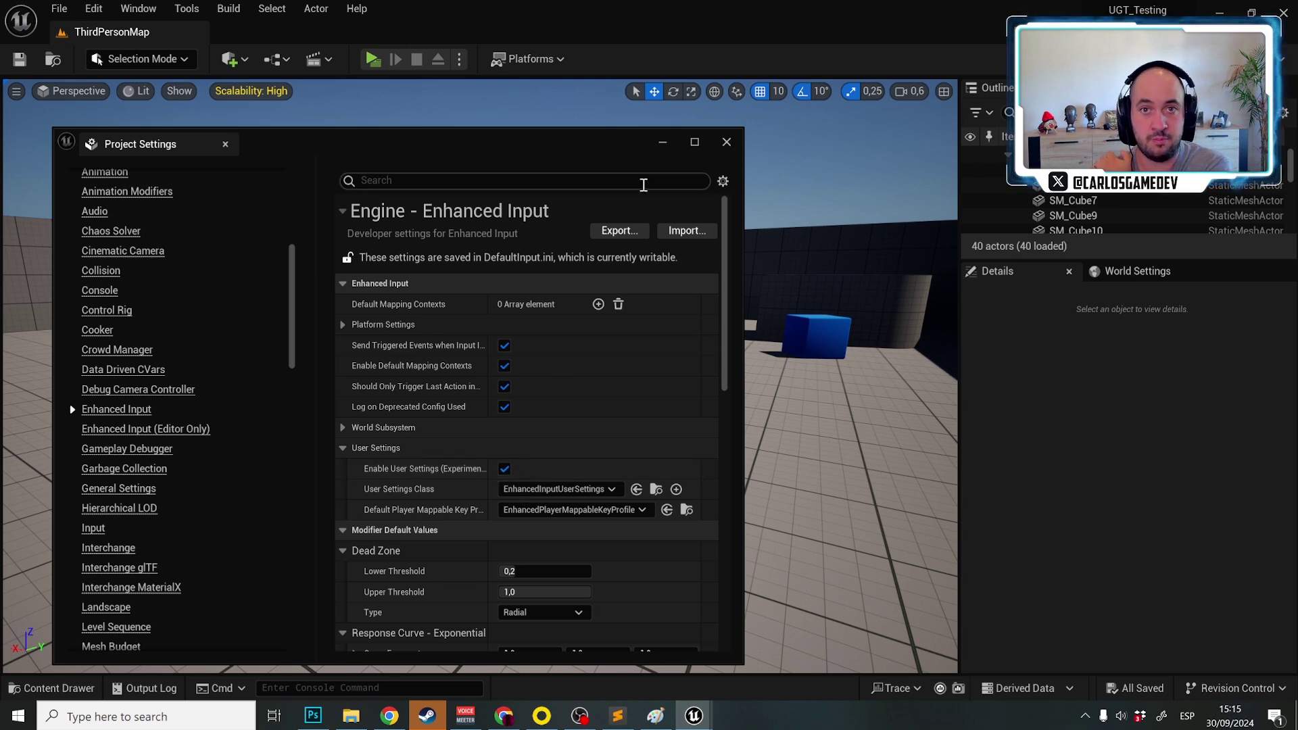
{"action": "left_click", "coordinate": [727, 143]}
Play the level again and check the First Person Controls key bindings under Keyboard and Mouse Controls in the pause menu settings.
{"action": "left_click", "coordinate": [374, 59]}
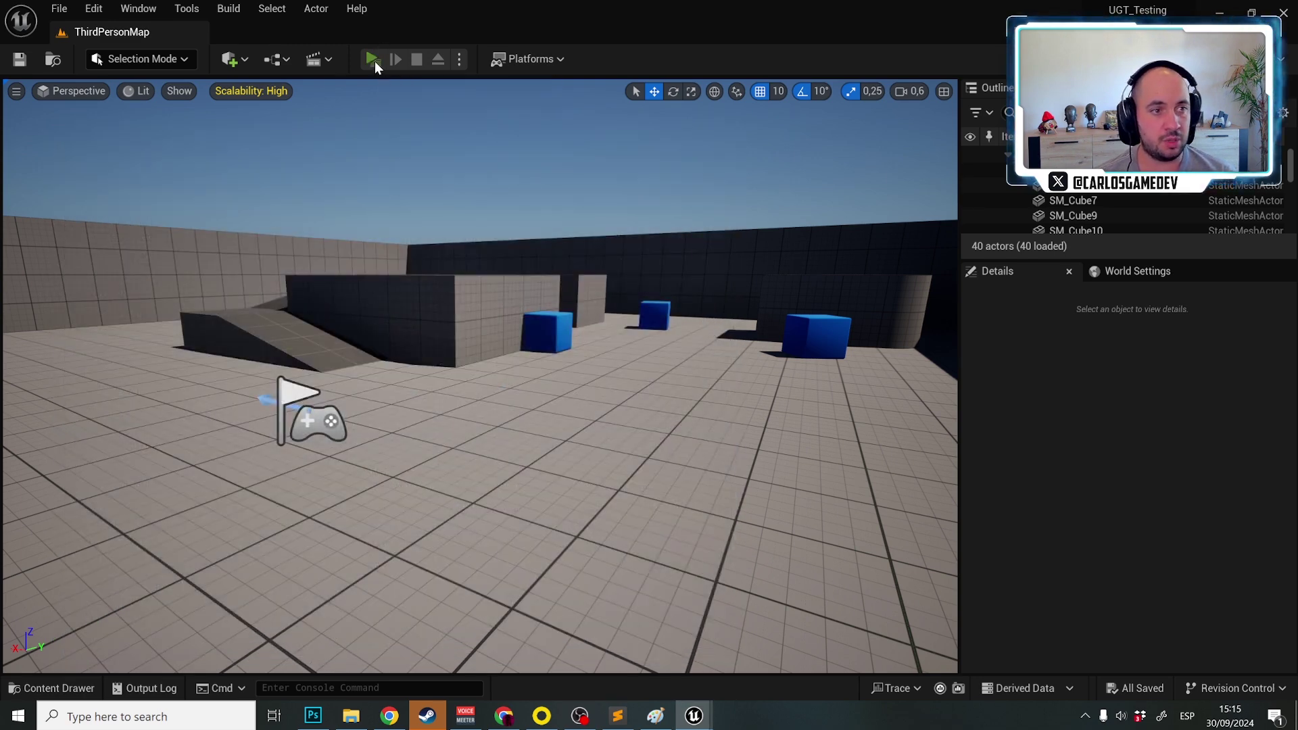
{"action": "key", "text": "Escape"}
{"action": "left_click", "coordinate": [76, 173]}
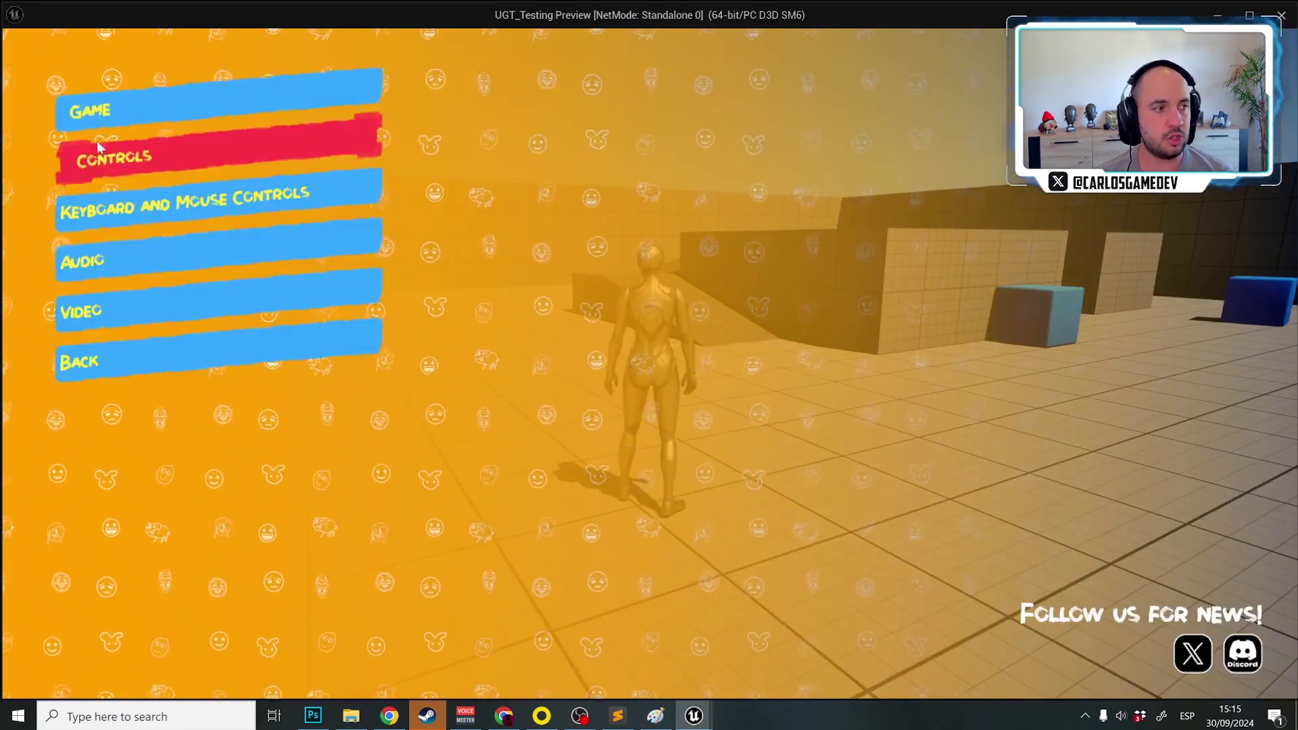
{"action": "left_click", "coordinate": [155, 194]}
{"action": "scroll", "coordinate": [193, 326], "scroll_direction": "down", "scroll_amount": 5}
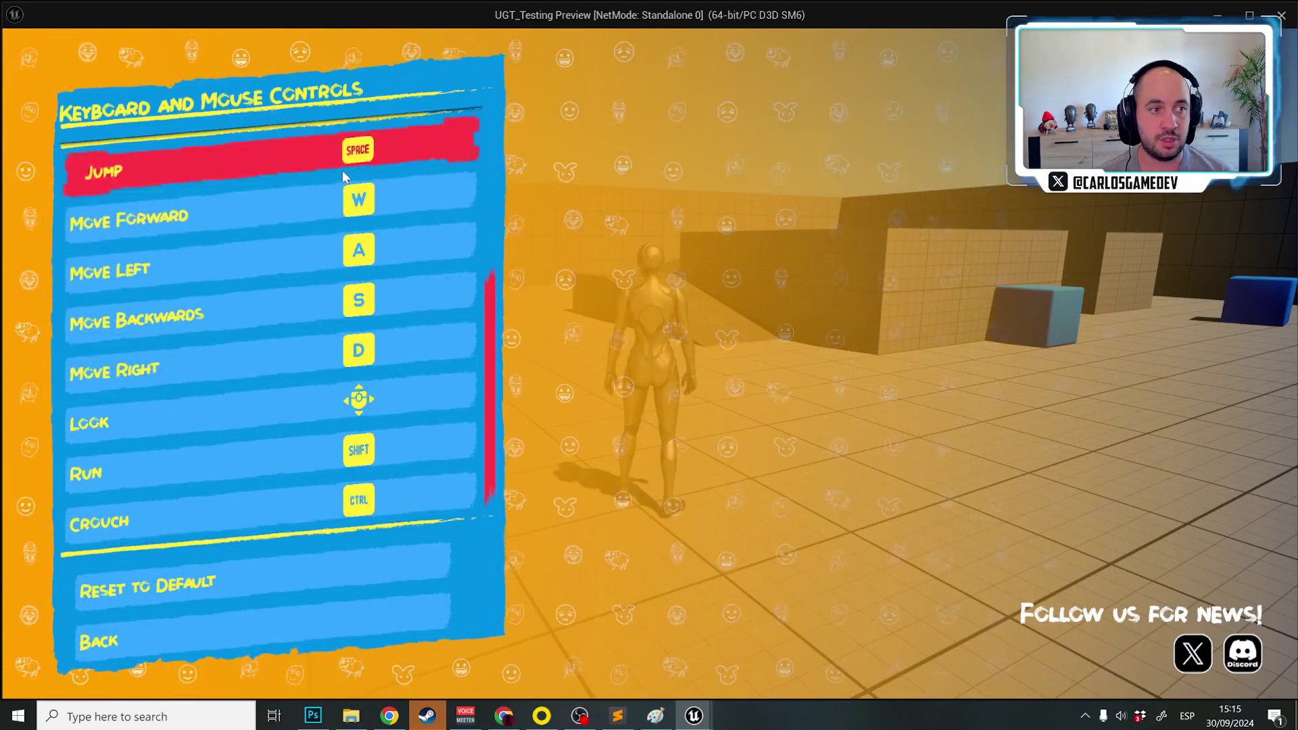
{"action": "scroll", "coordinate": [260, 267], "scroll_direction": "up", "scroll_amount": 1}
{"action": "scroll", "coordinate": [260, 271], "scroll_direction": "up", "scroll_amount": 1}
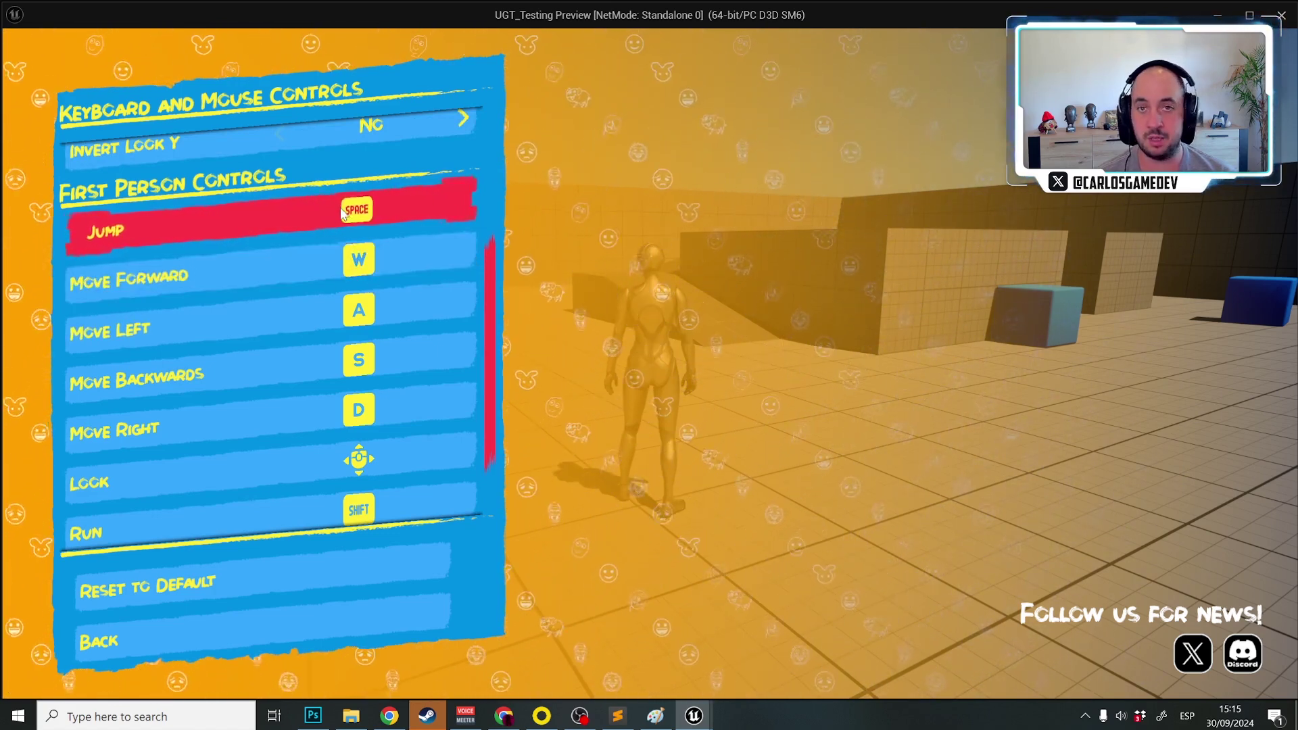
{"action": "scroll", "coordinate": [355, 456], "scroll_direction": "down", "scroll_amount": 1}
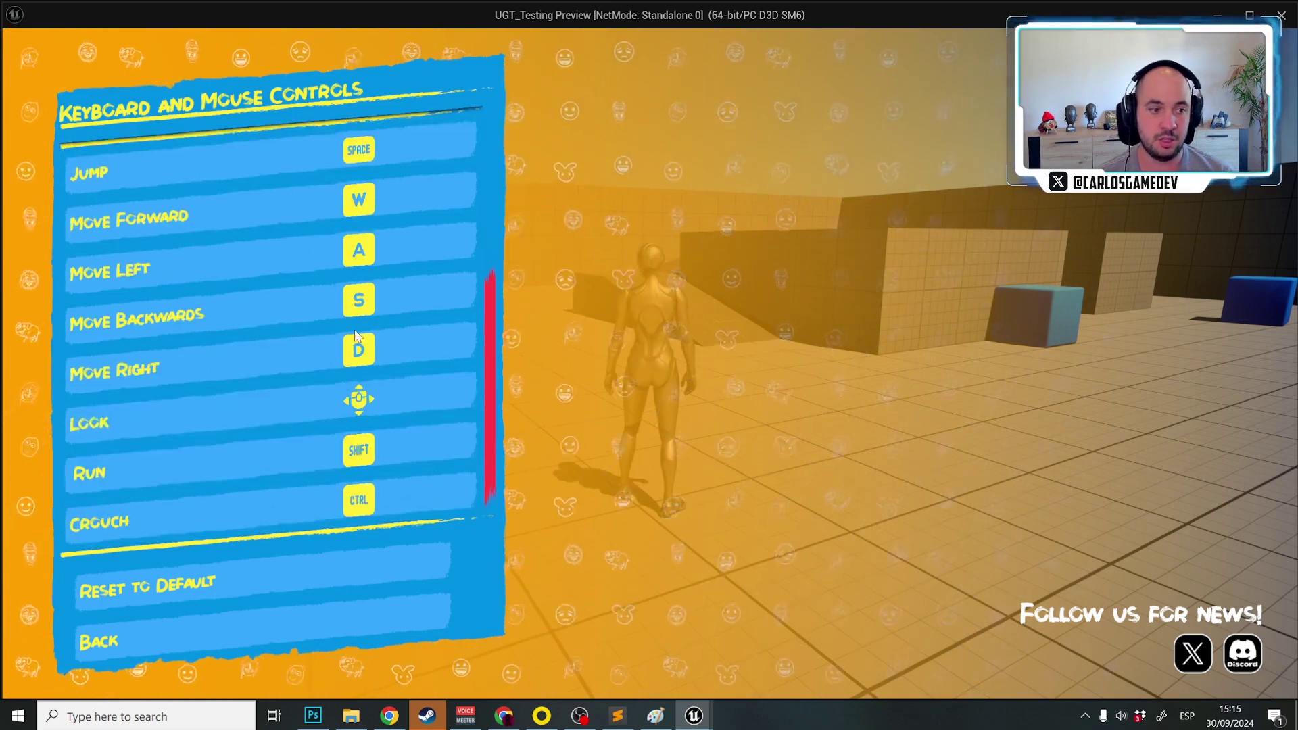
{"action": "key", "text": "Escape"}
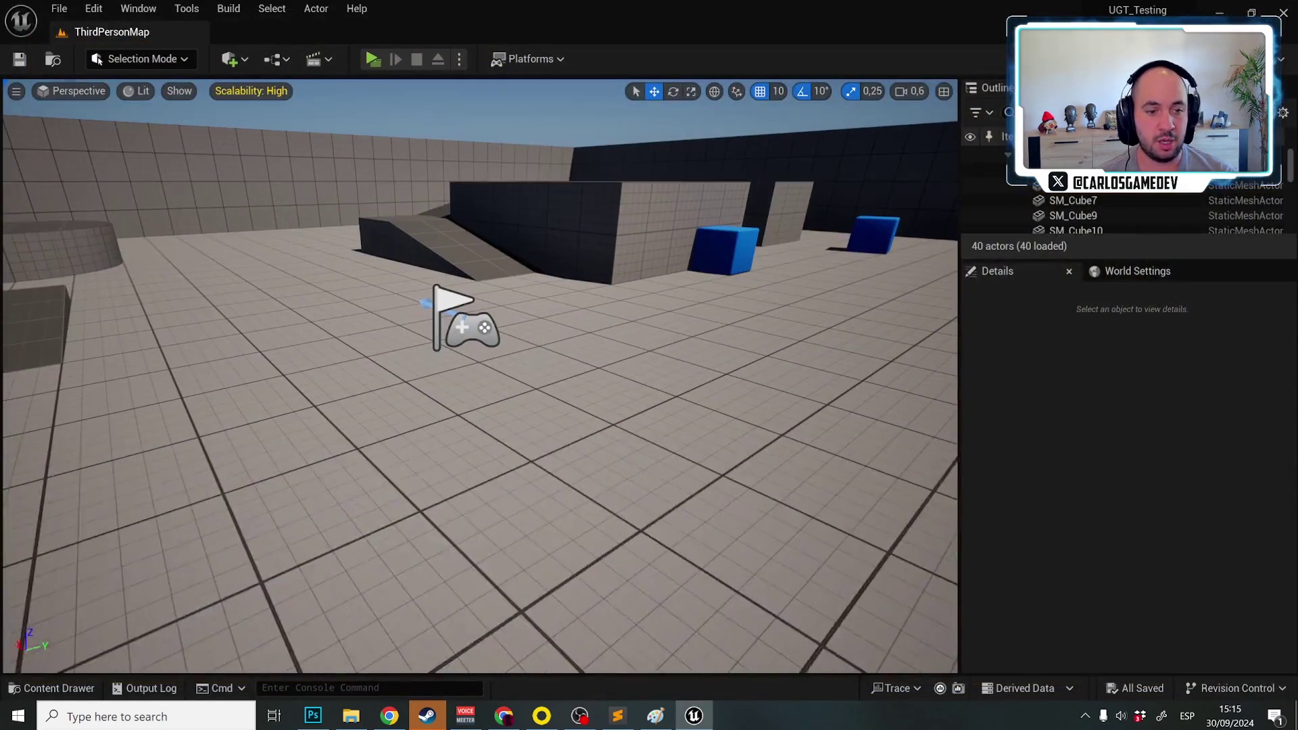
Open DefaultGameDataAsset from the UltraGameTemplate folder and set UI Menus Style to Minimalistic-ButtonsStyleDataAsset.
{"action": "key", "text": "ctrl+space"}
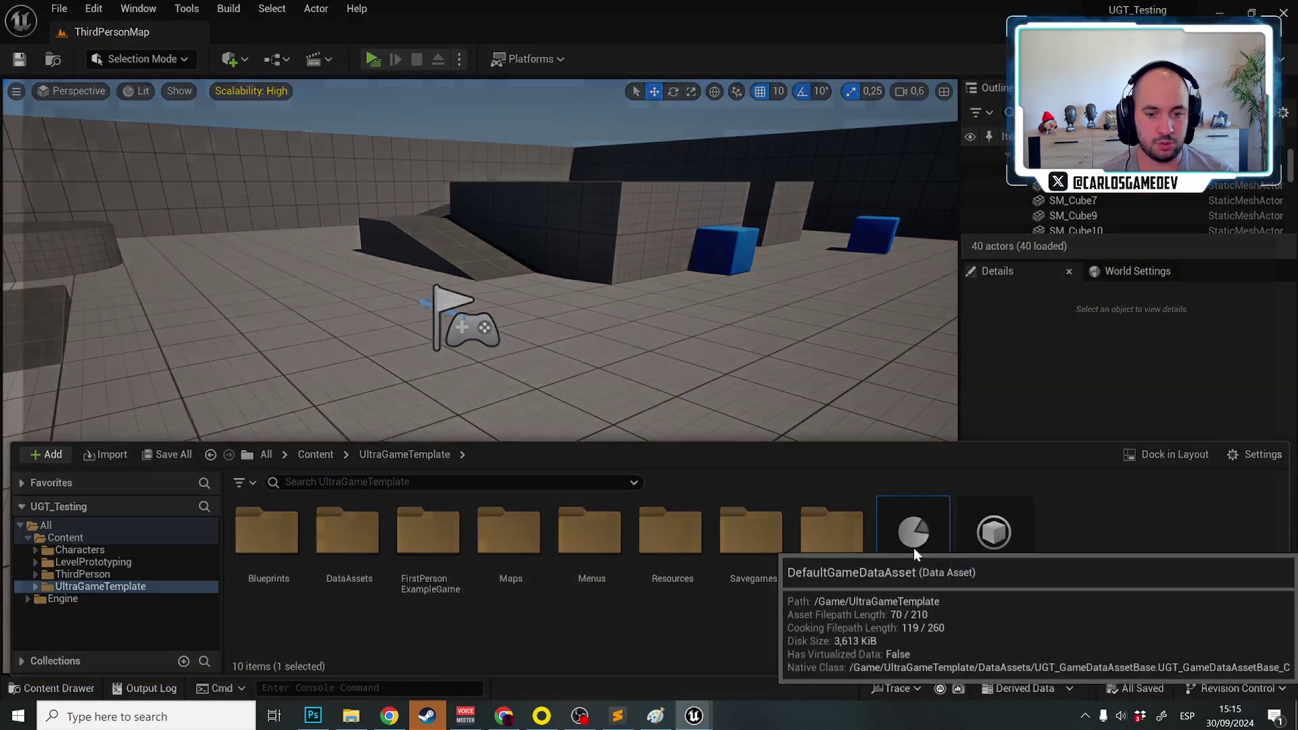
{"action": "double_click", "coordinate": [914, 547]}
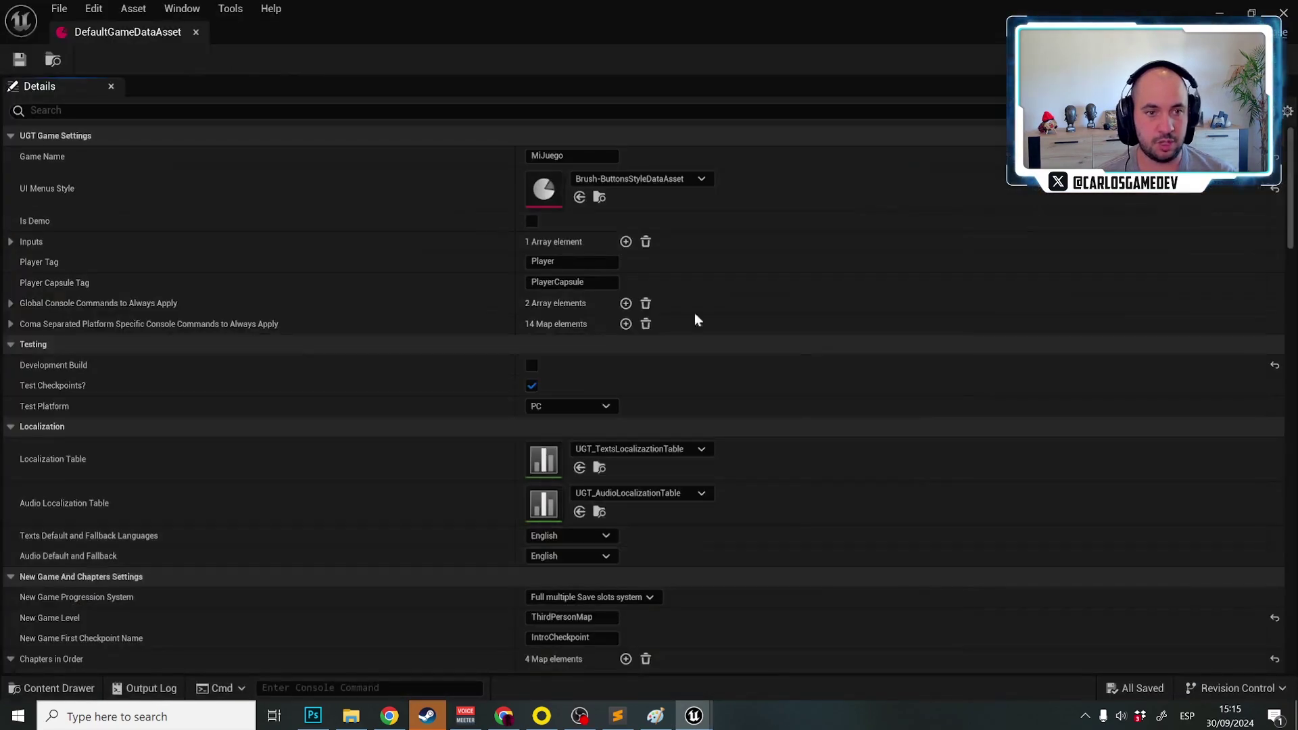
{"action": "left_click", "coordinate": [649, 179]}
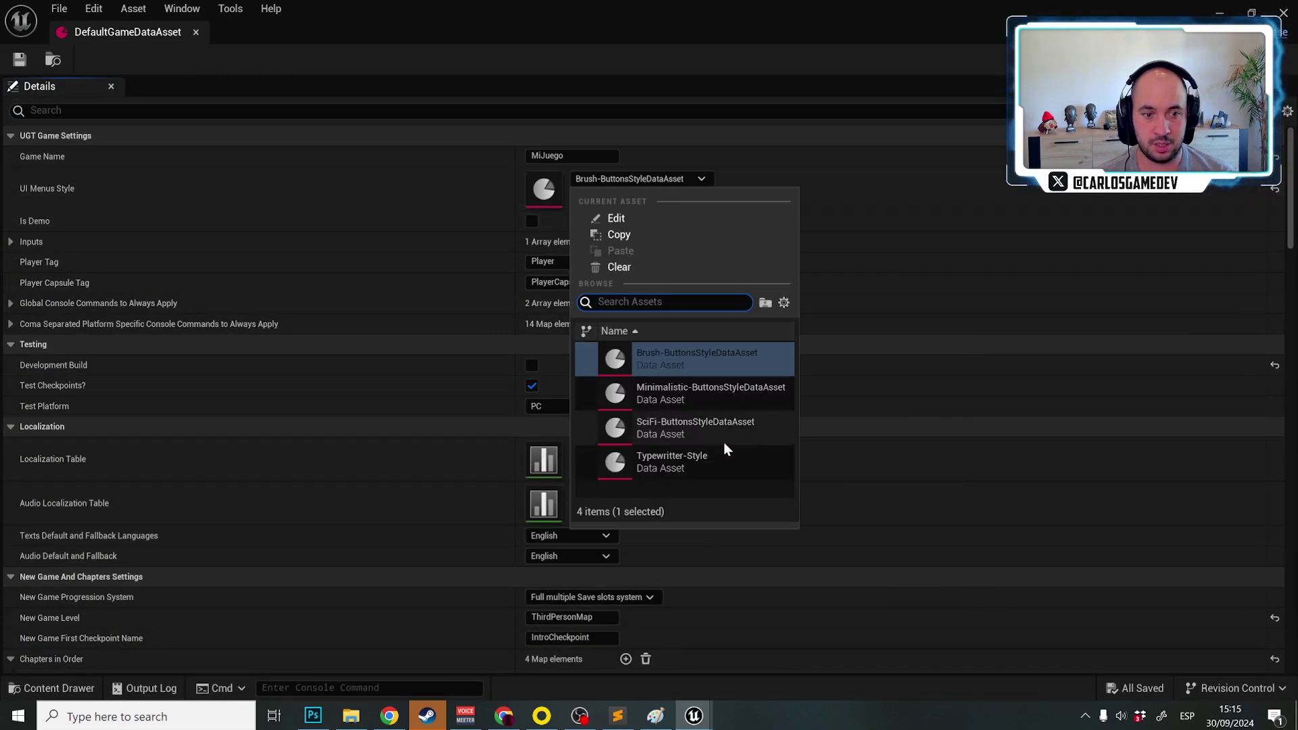
{"action": "left_click", "coordinate": [666, 390]}
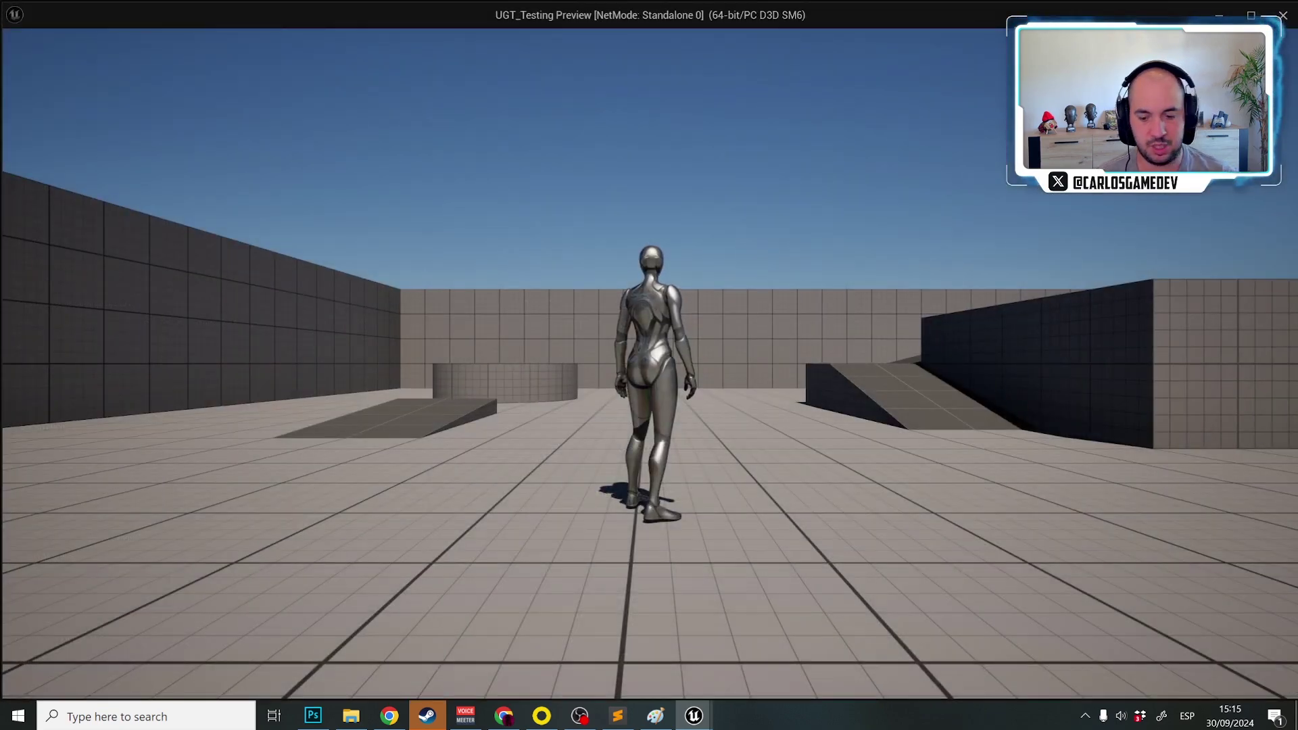
Check how the keyboard and mouse controls settings appear in the preview's pause menu with the minimalistic style.
{"action": "key", "text": "Escape"}
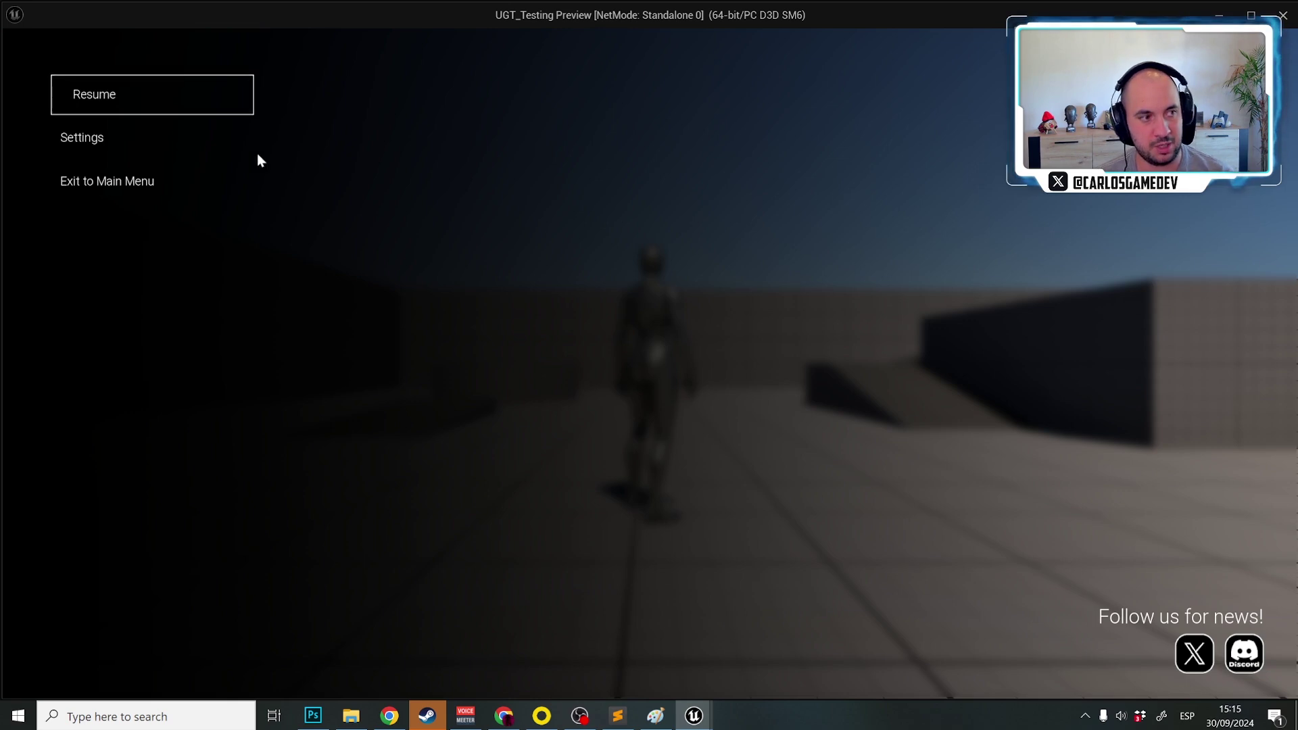
{"action": "left_click", "coordinate": [197, 136]}
{"action": "left_click", "coordinate": [165, 183]}
{"action": "scroll", "coordinate": [247, 319], "scroll_direction": "down", "scroll_amount": 3}
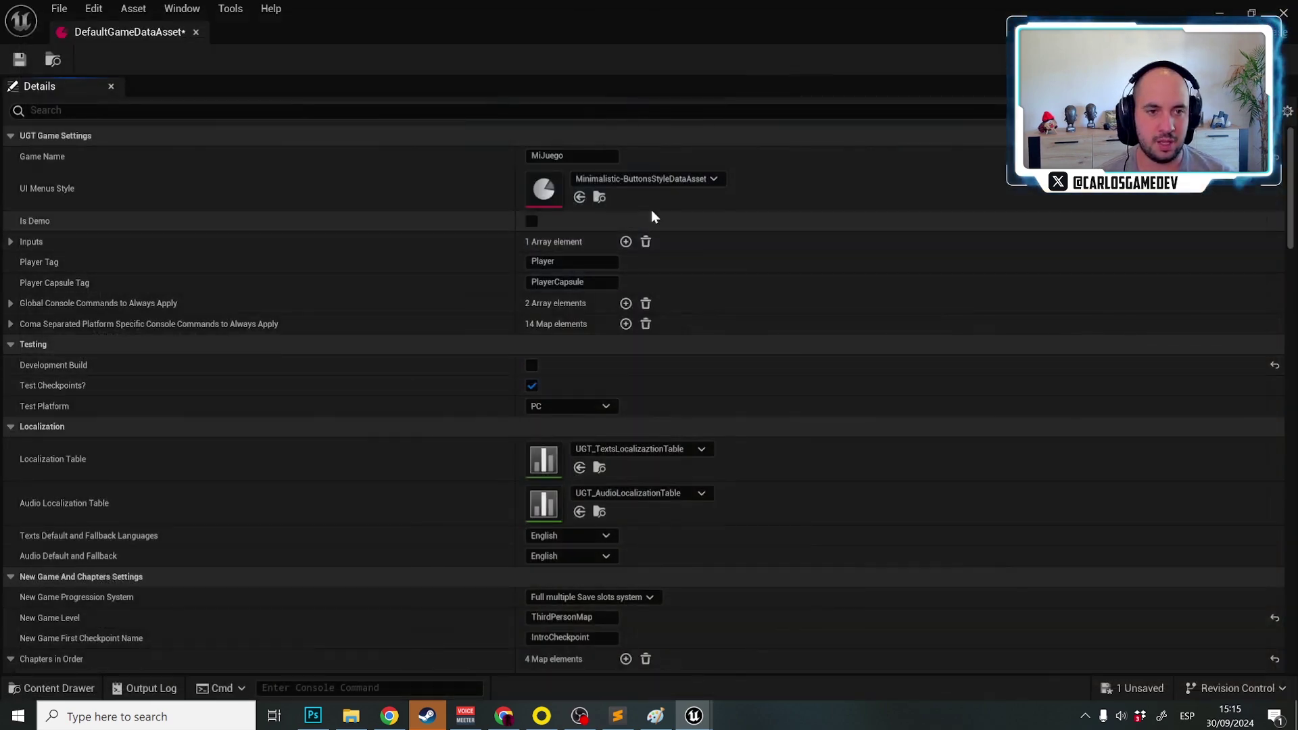
Set UI Menus Style to SciFi-ButtonsStyleDataAsset and close the game data asset.
{"action": "left_click", "coordinate": [668, 177]}
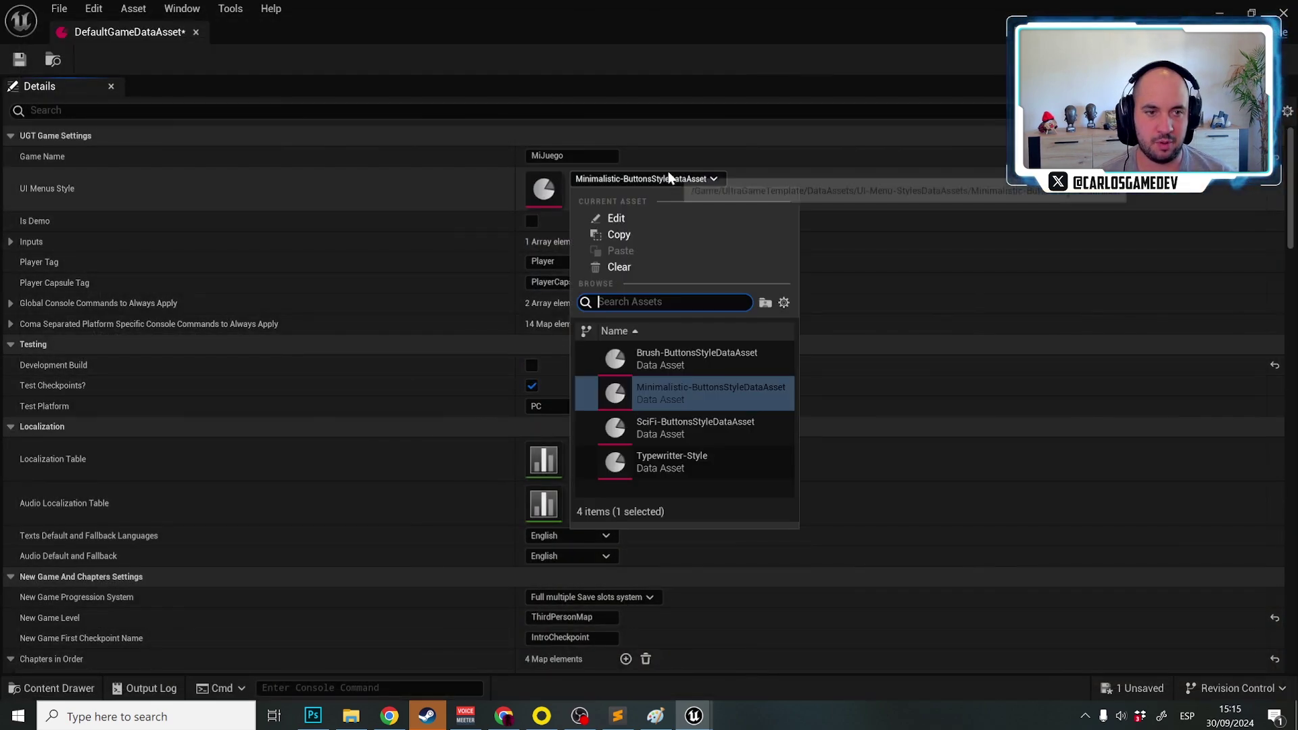
{"action": "left_click", "coordinate": [700, 427]}
{"action": "left_click", "coordinate": [195, 31]}
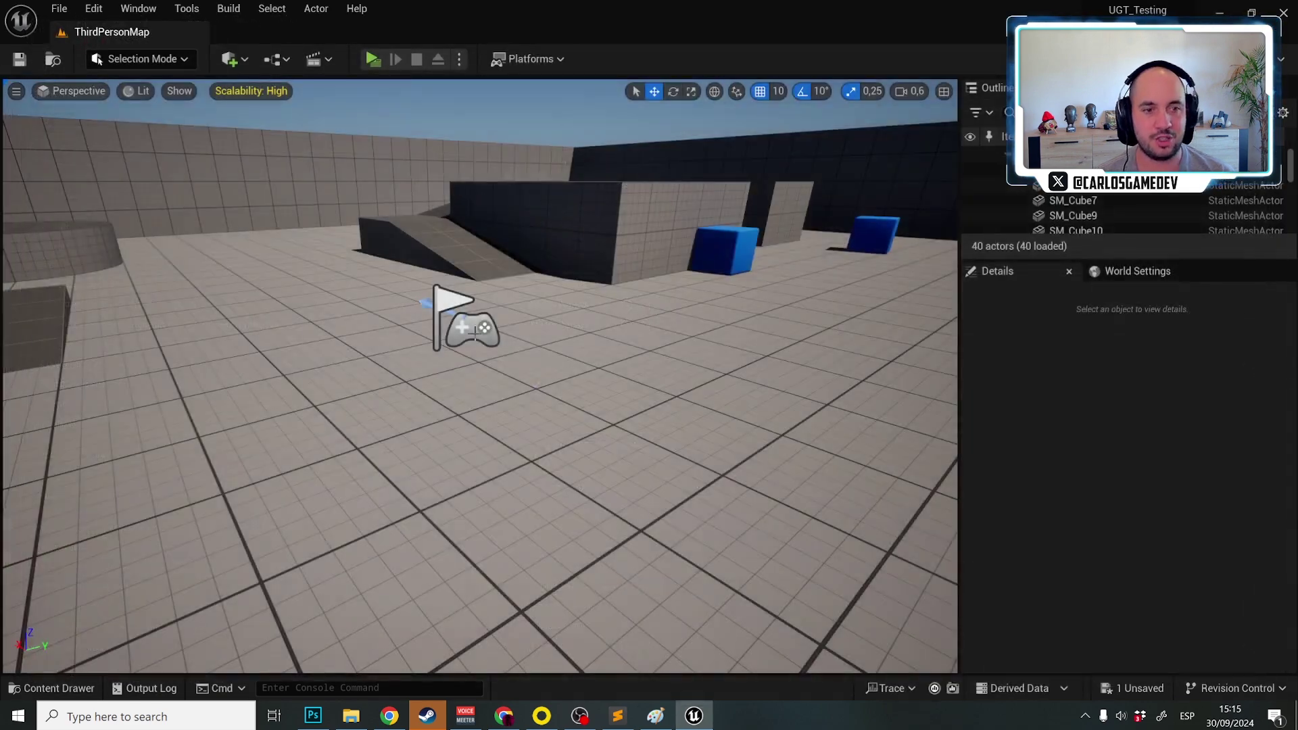
Play the level and examine the key bindings under Keyboard and Mouse Controls in the sci-fi styled pause menu, then stop the preview.
{"action": "left_click", "coordinate": [369, 58]}
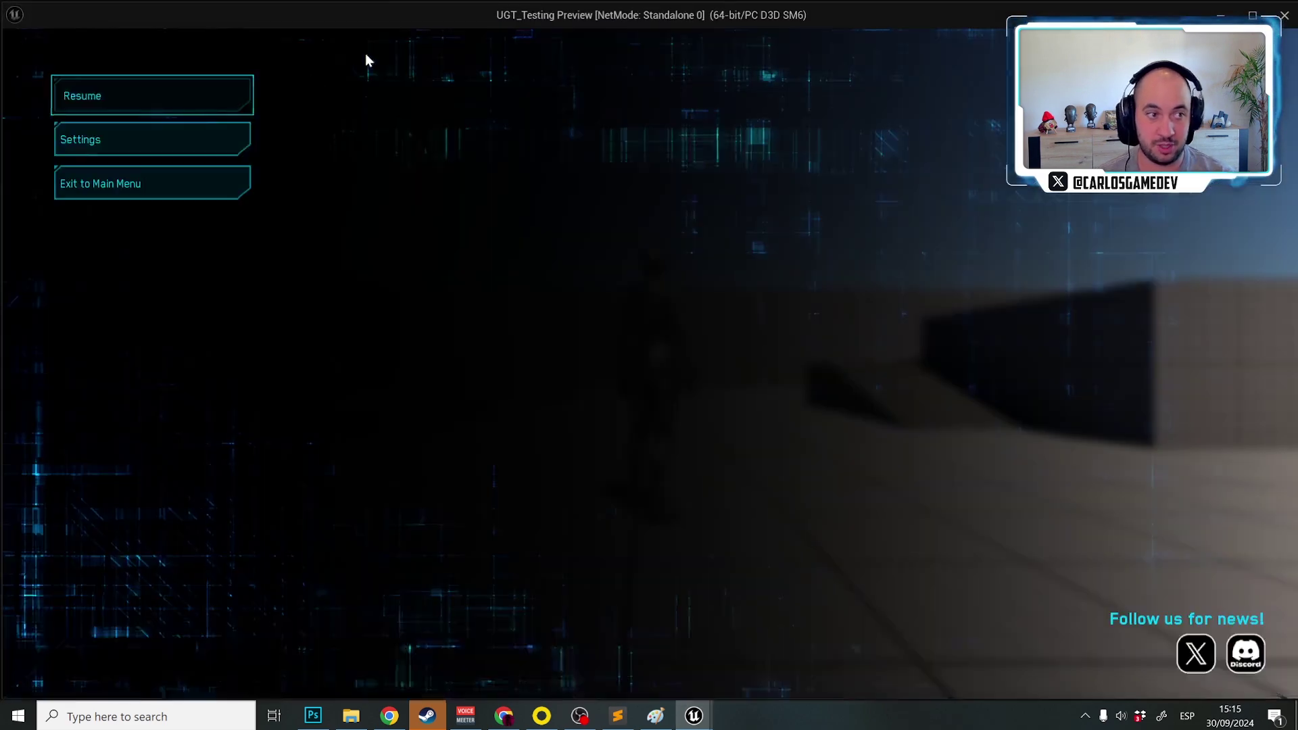
{"action": "left_click", "coordinate": [106, 142]}
{"action": "left_click", "coordinate": [138, 178]}
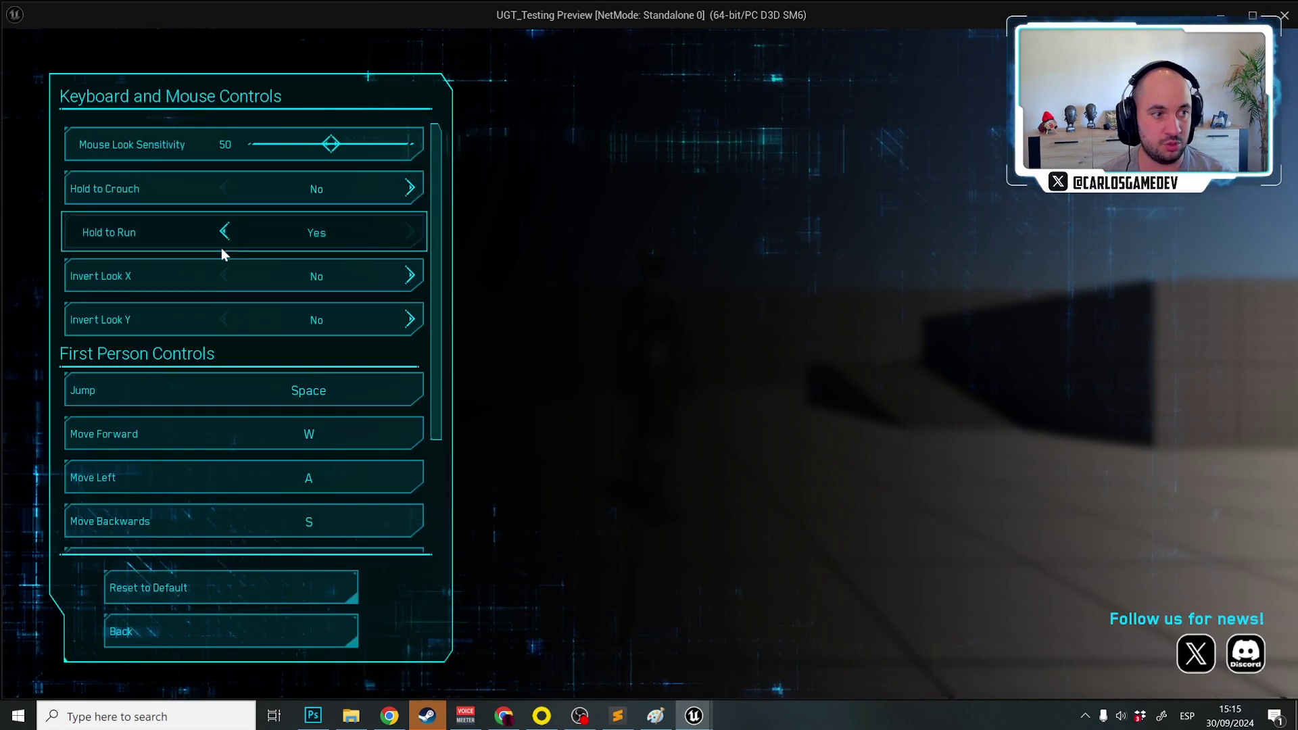
{"action": "scroll", "coordinate": [227, 282], "scroll_direction": "down", "scroll_amount": 2}
{"action": "scroll", "coordinate": [227, 287], "scroll_direction": "down", "scroll_amount": 1}
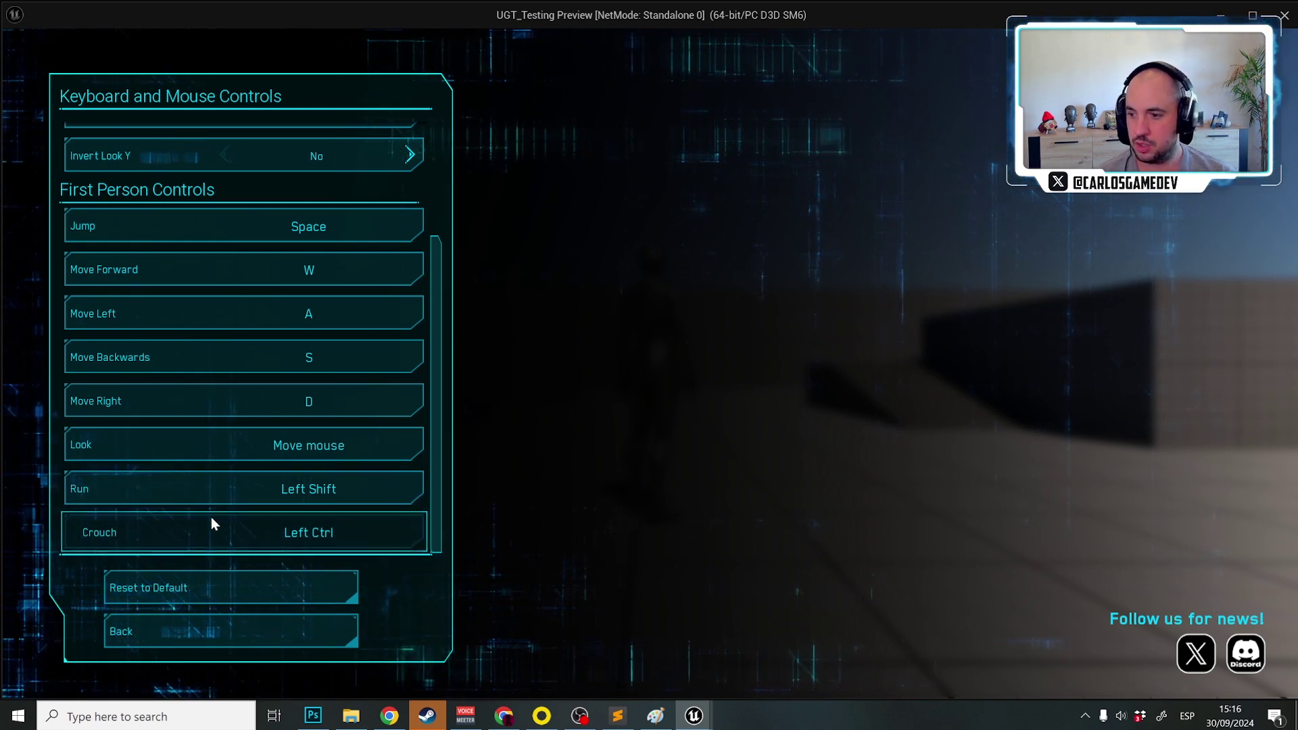
{"action": "key", "text": "Escape"}
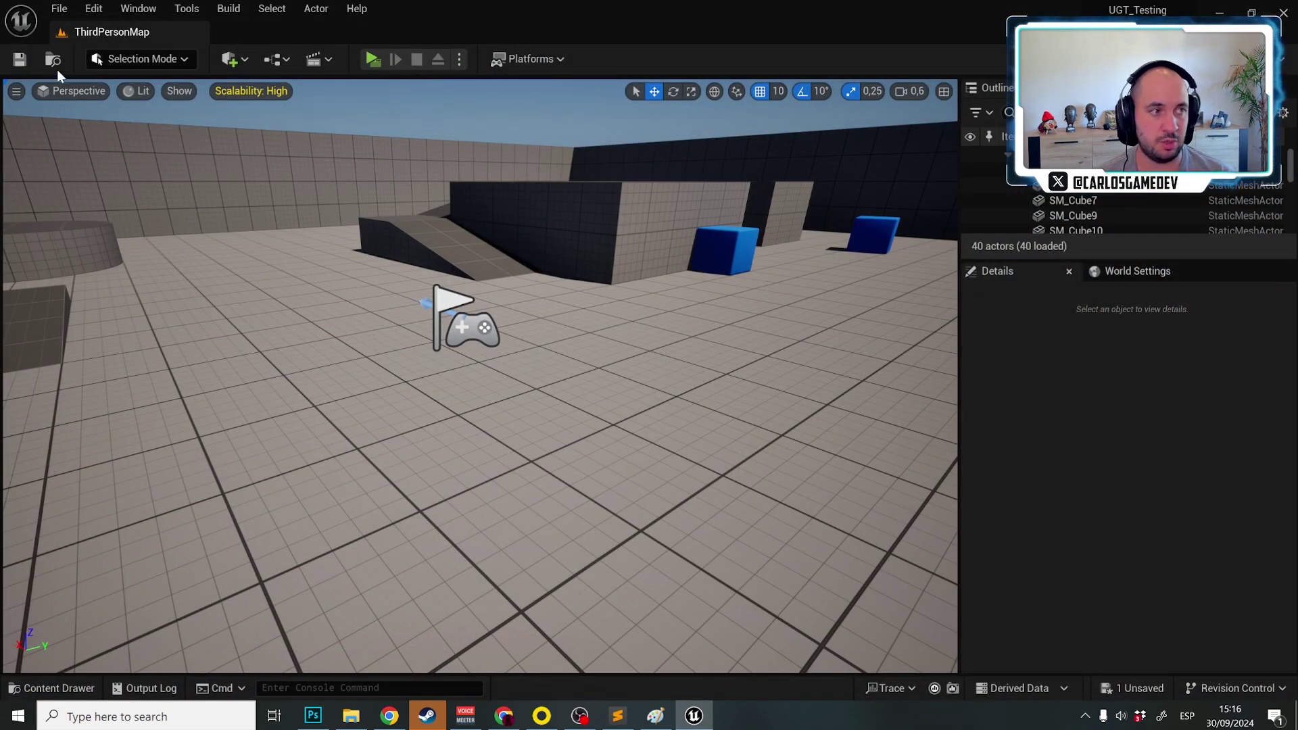
Open DefaultGameDataAsset from the UltraGameTemplate folder and look through its settings.
{"action": "key", "text": "ctrl+space"}
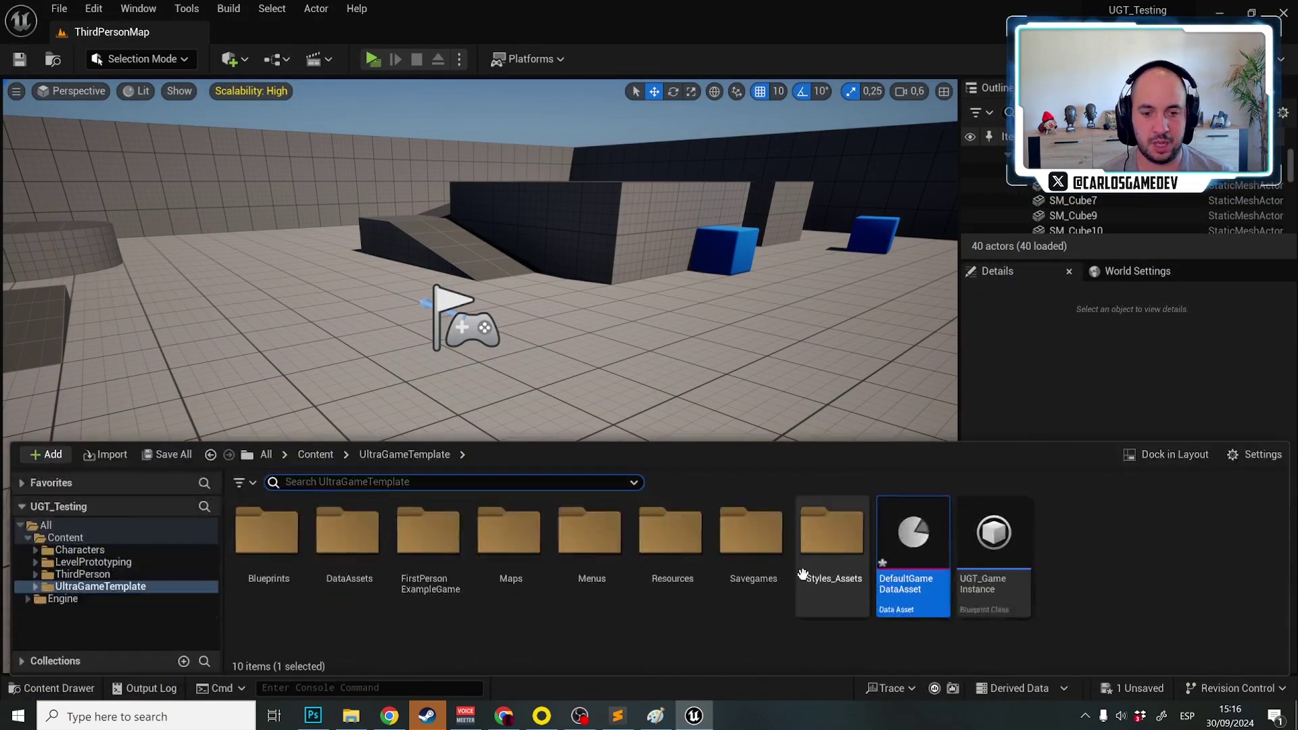
{"action": "double_click", "coordinate": [907, 578]}
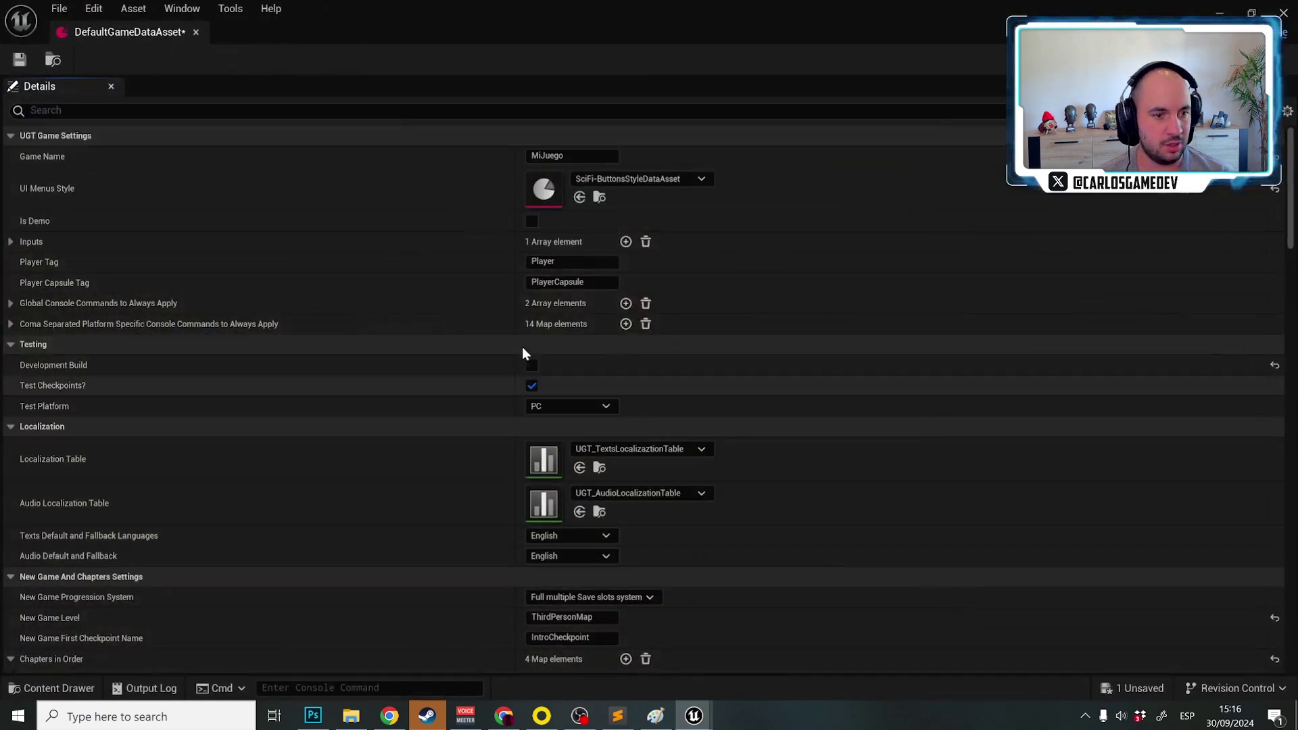
{"action": "scroll", "coordinate": [222, 299], "scroll_direction": "down", "scroll_amount": 1}
{"action": "scroll", "coordinate": [221, 299], "scroll_direction": "down", "scroll_amount": 7}
{"action": "scroll", "coordinate": [220, 298], "scroll_direction": "up", "scroll_amount": 8}
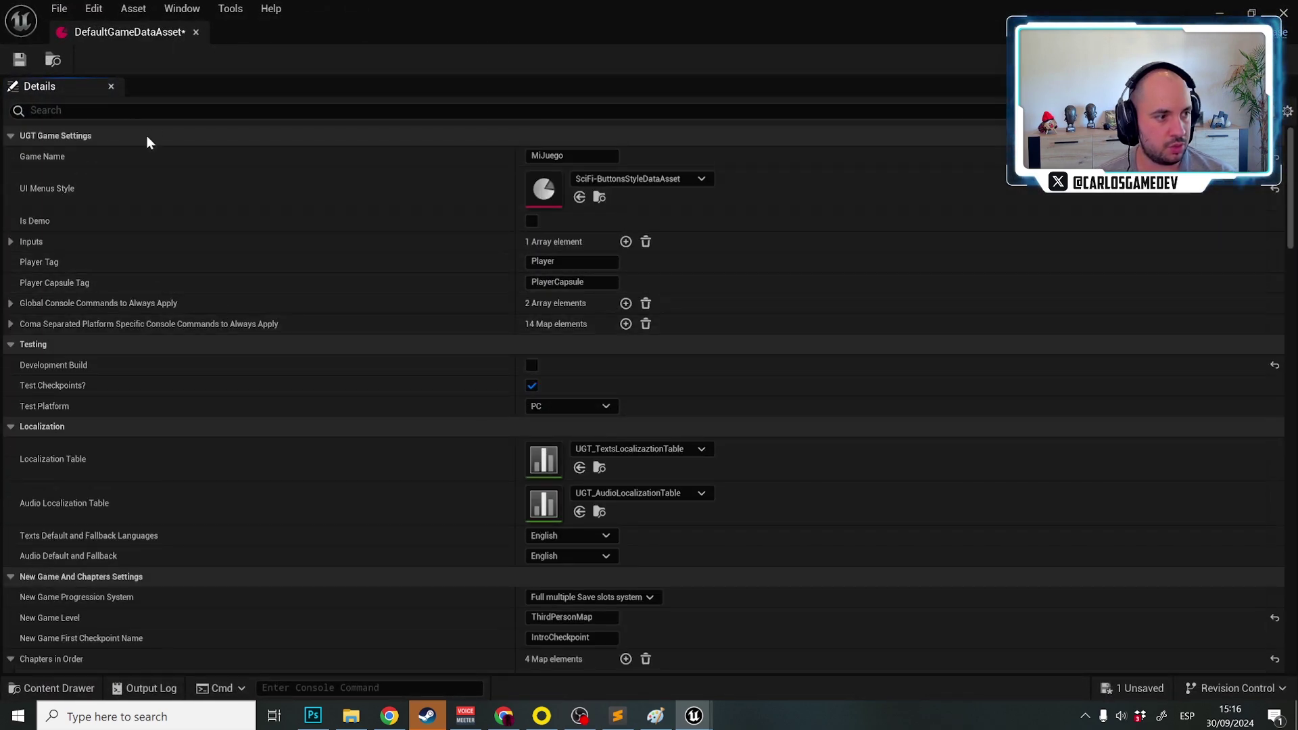
Set Inputs Index [0] to IMC_Default_ThirdPerson and save the game data asset.
{"action": "left_click", "coordinate": [11, 242]}
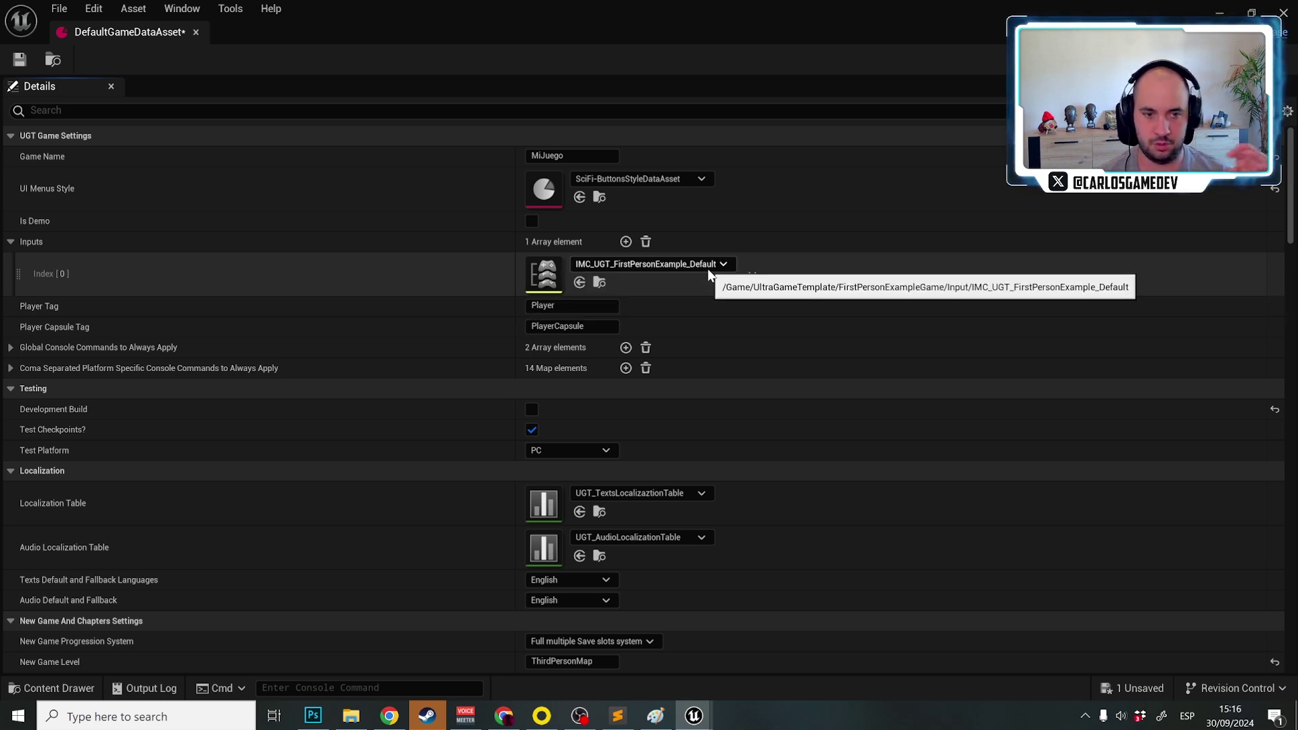
{"action": "left_click", "coordinate": [708, 271]}
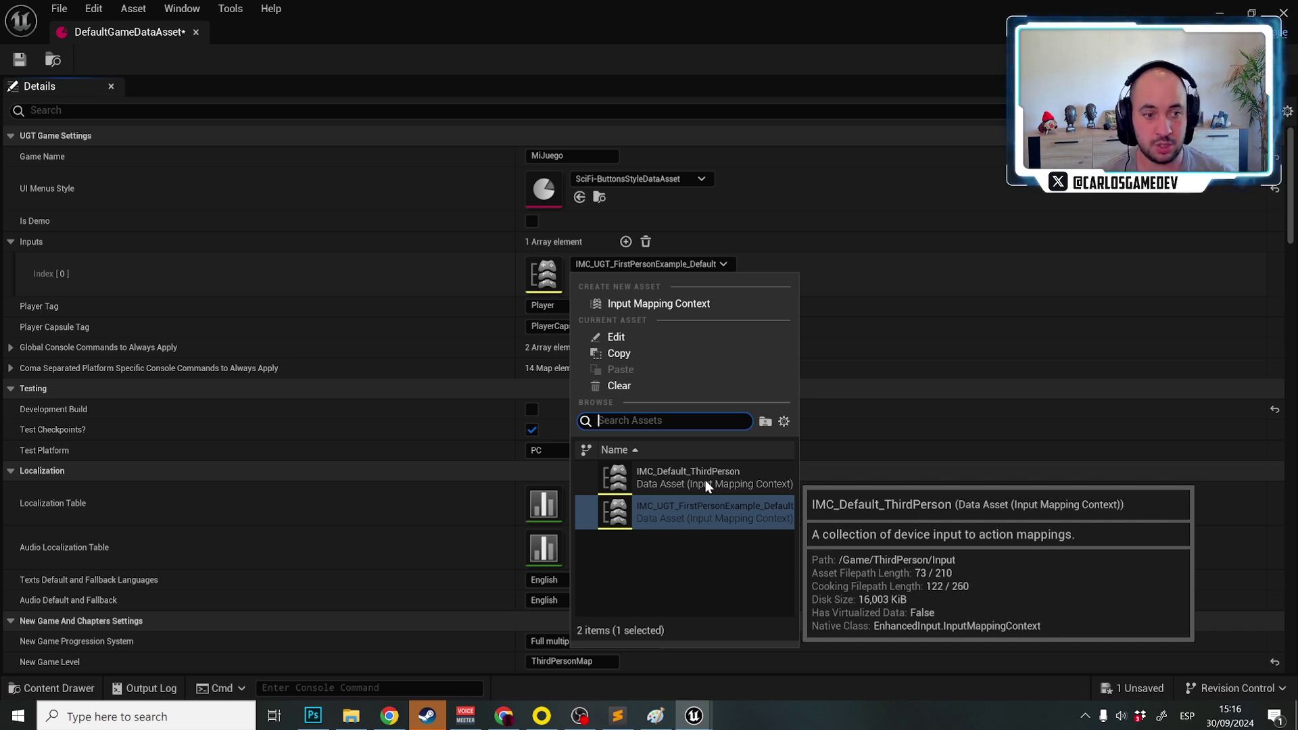
{"action": "left_click", "coordinate": [653, 478]}
{"action": "left_click", "coordinate": [19, 63]}
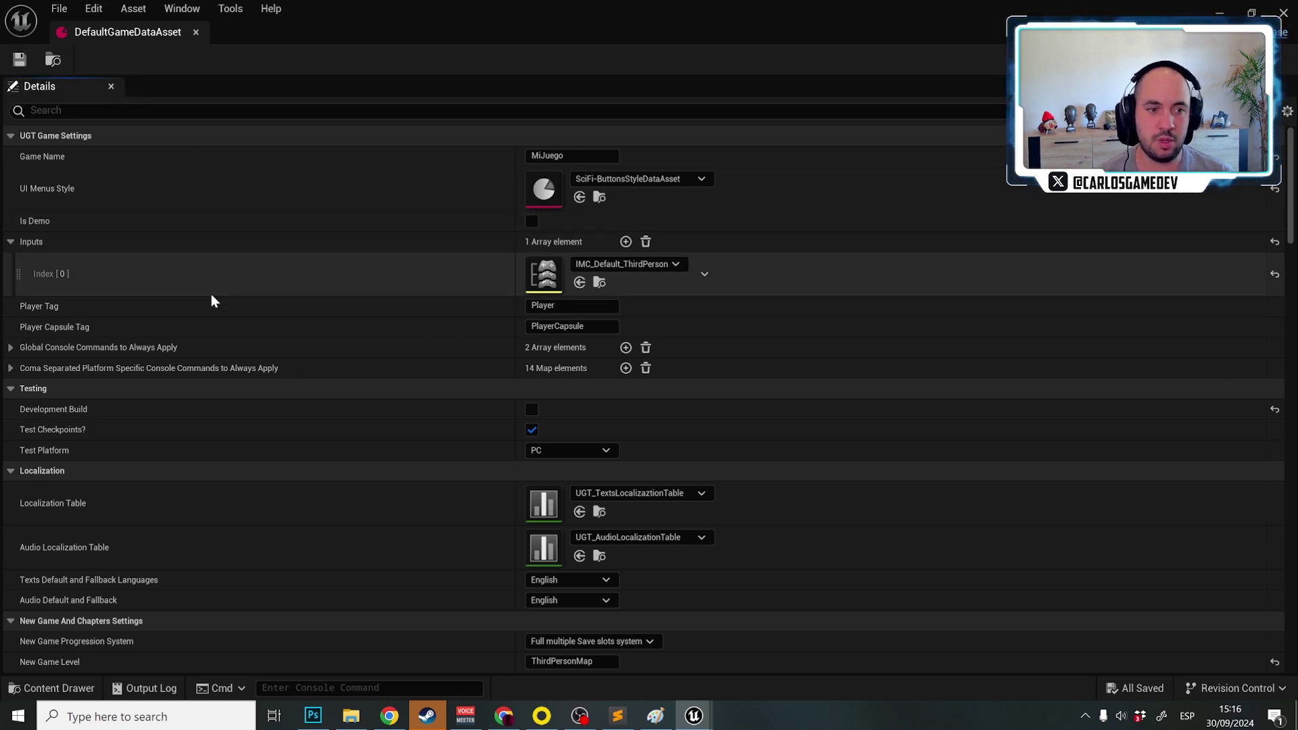
Add a second Inputs element and set it to IMC_UGT_FirstPersonExample_Default.
{"action": "left_click", "coordinate": [625, 242]}
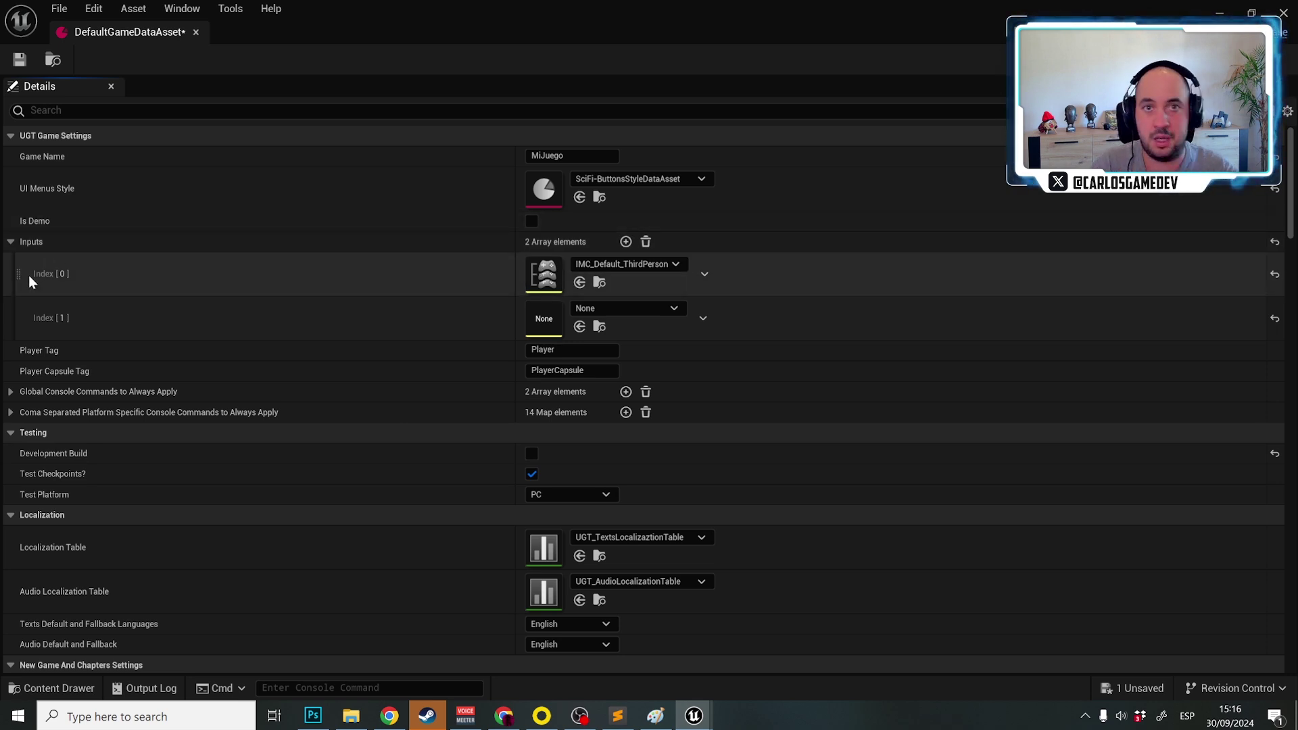
{"action": "left_click", "coordinate": [595, 307]}
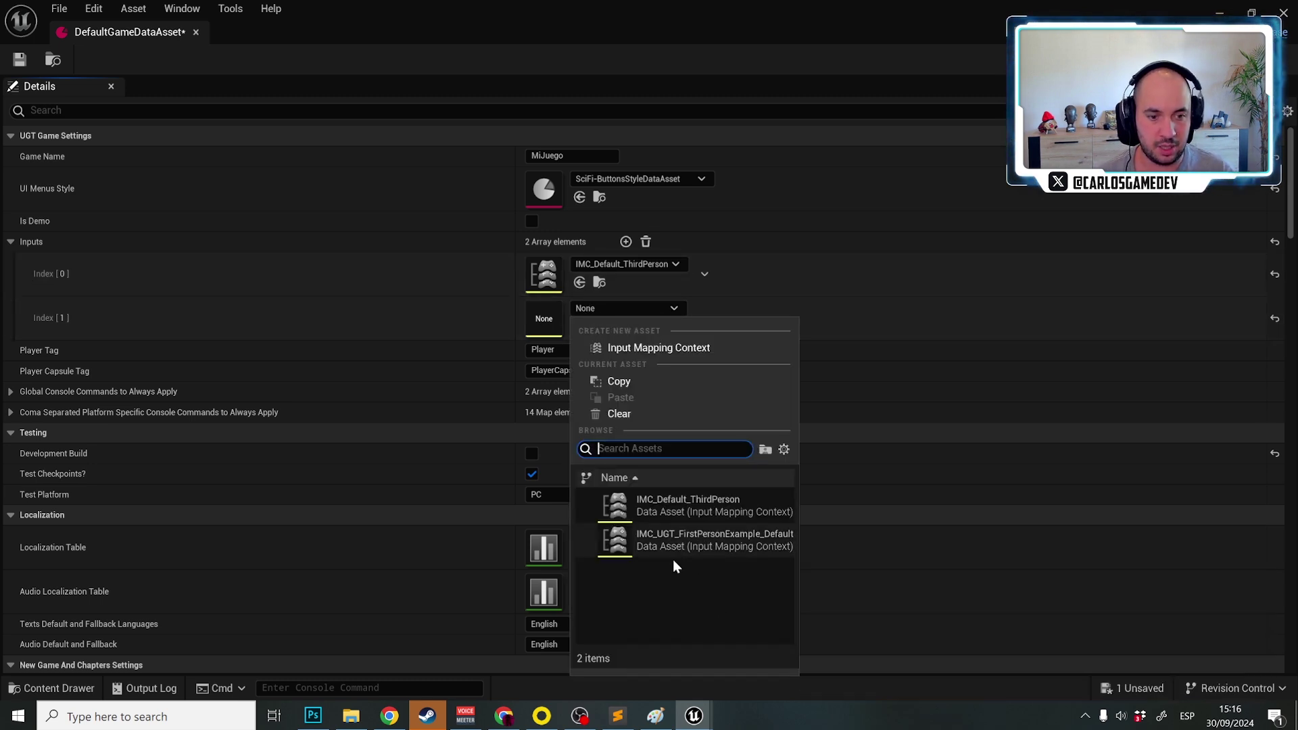
{"action": "left_click", "coordinate": [692, 542]}
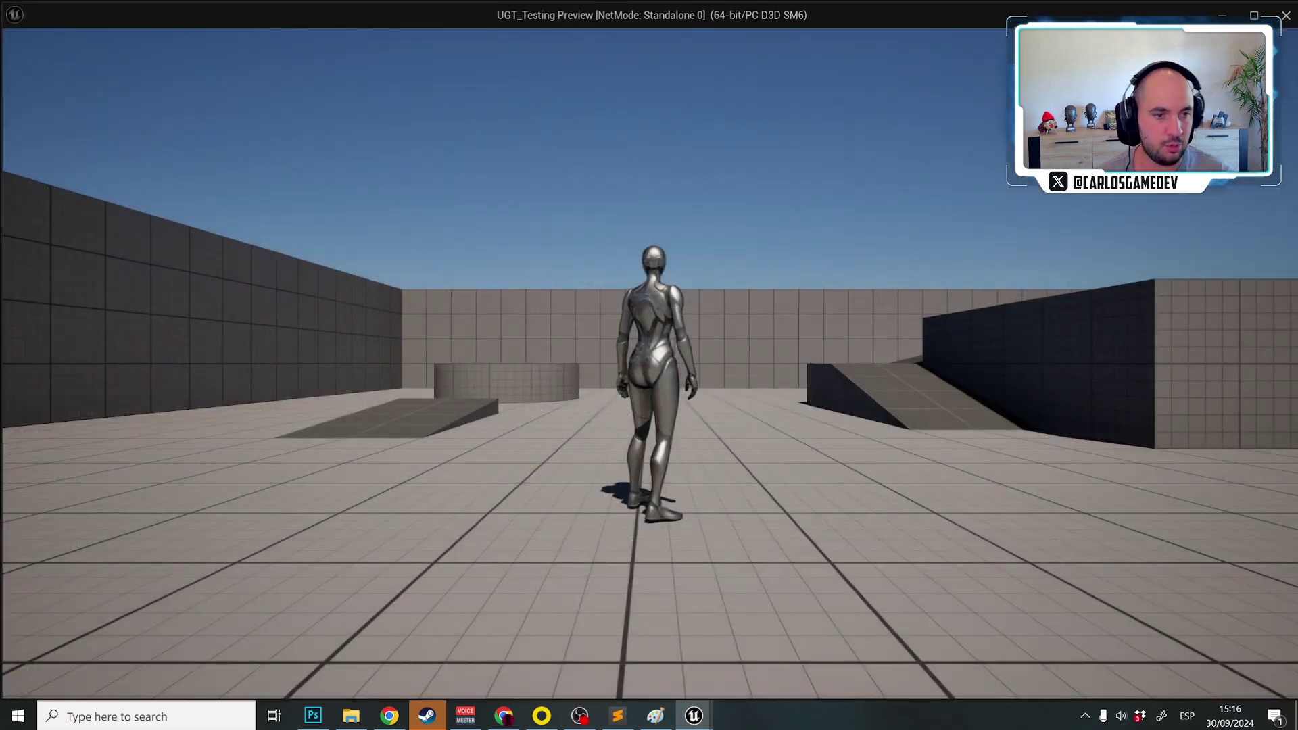
Examine both mapping contexts under Keyboard and Mouse Controls in the preview's pause menu, then stop the preview and close the message log.
{"action": "key", "text": "Escape"}
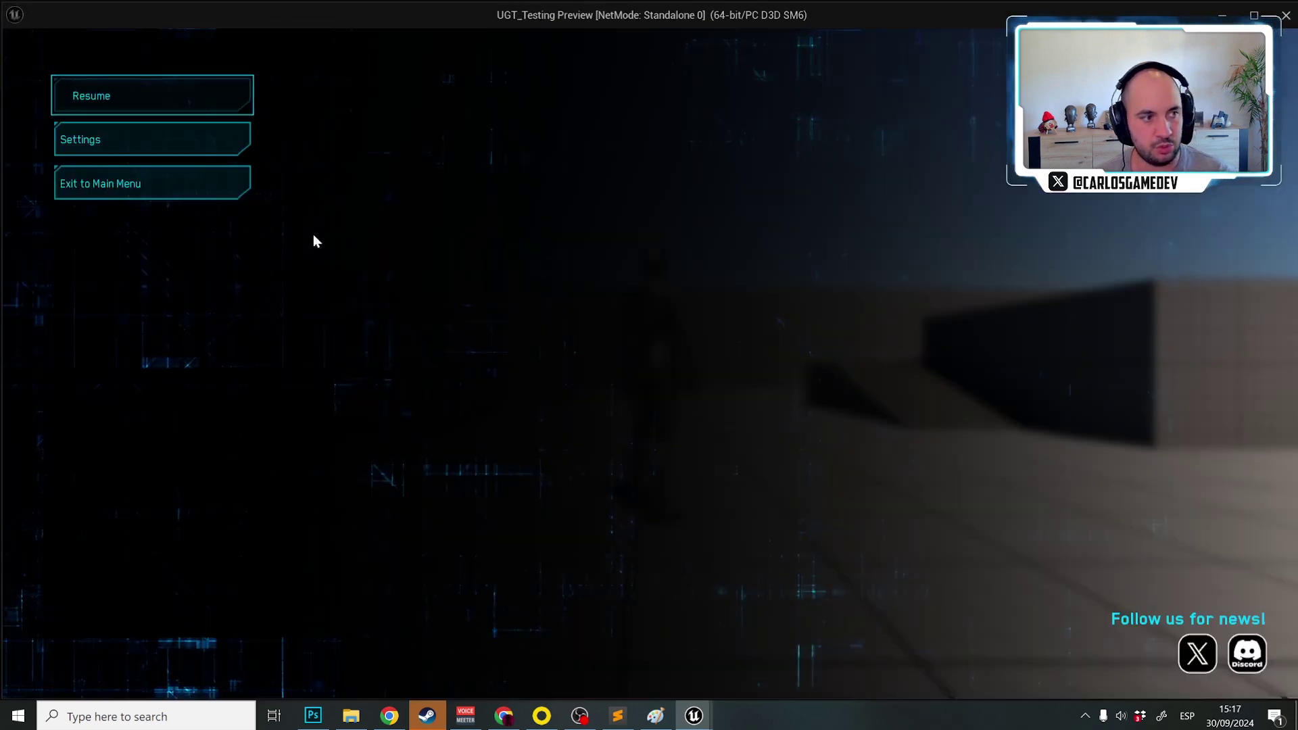
{"action": "left_click", "coordinate": [209, 139]}
{"action": "left_click", "coordinate": [194, 190]}
{"action": "scroll", "coordinate": [302, 315], "scroll_direction": "down", "scroll_amount": 3}
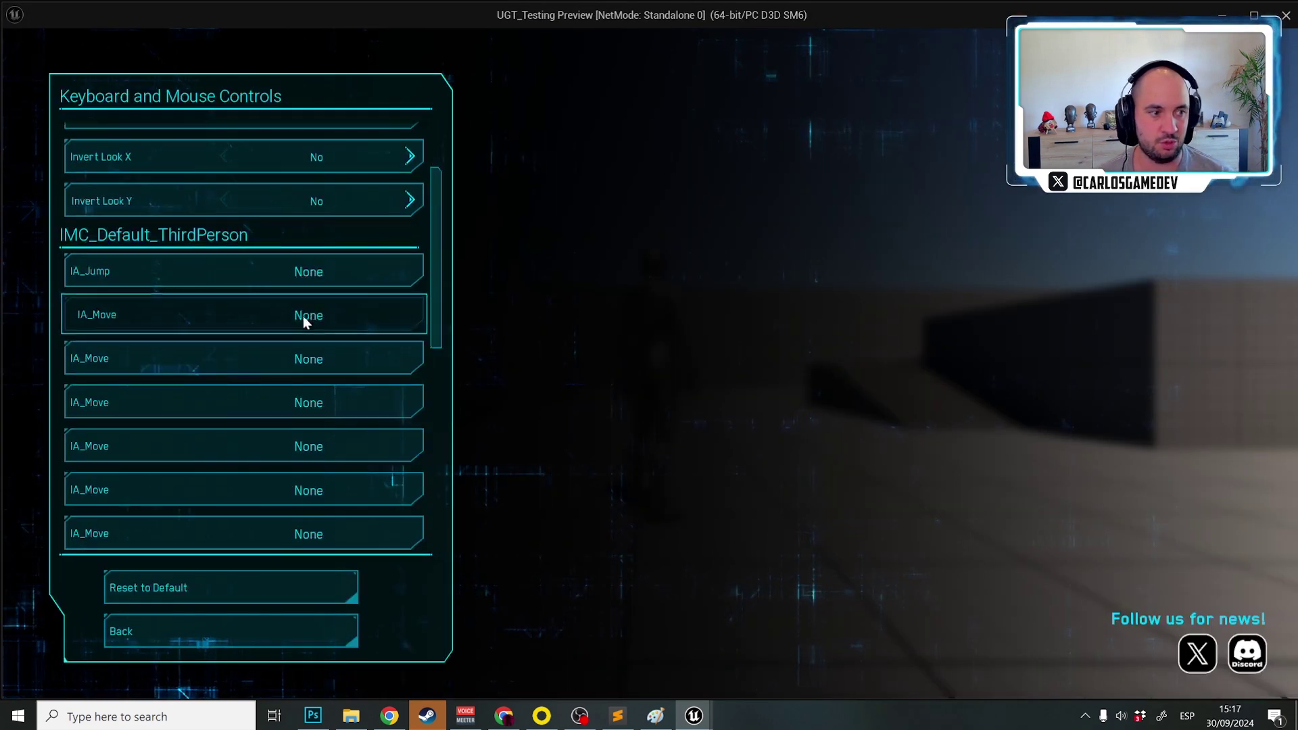
{"action": "scroll", "coordinate": [214, 249], "scroll_direction": "up", "scroll_amount": 2}
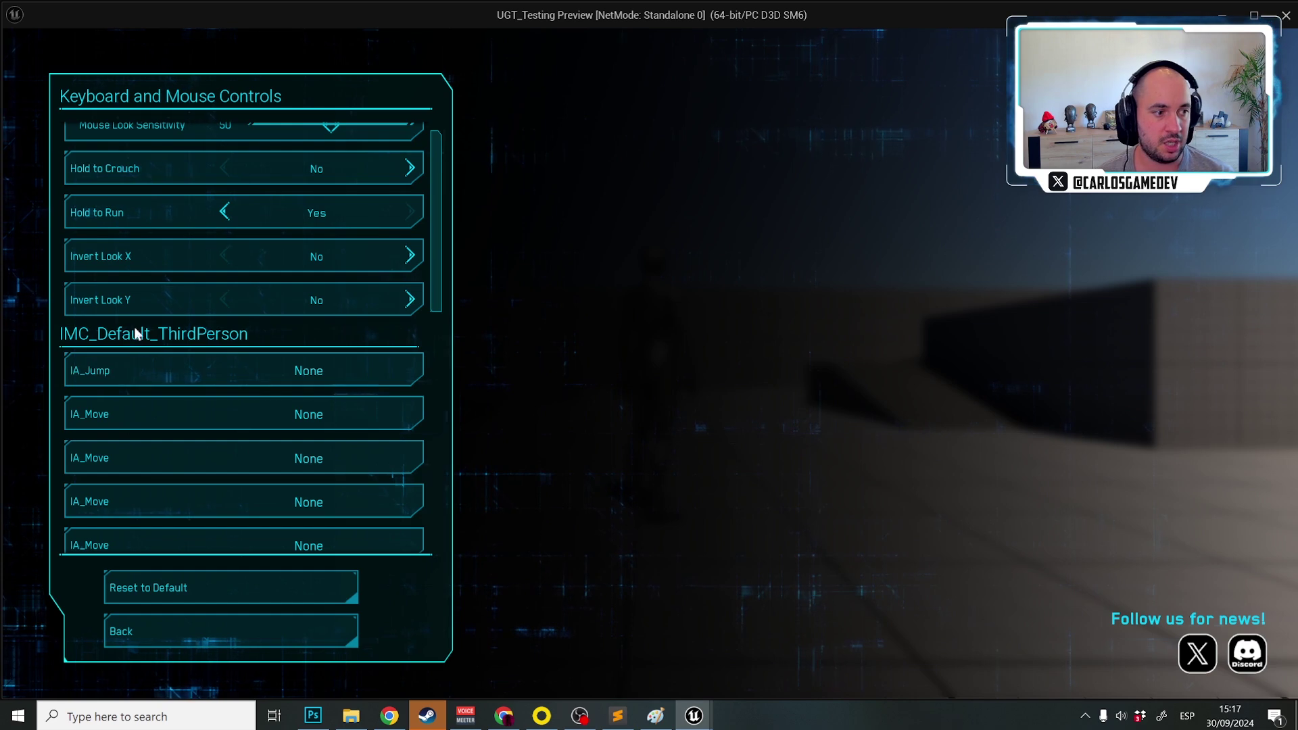
{"action": "scroll", "coordinate": [165, 338], "scroll_direction": "down", "scroll_amount": 10}
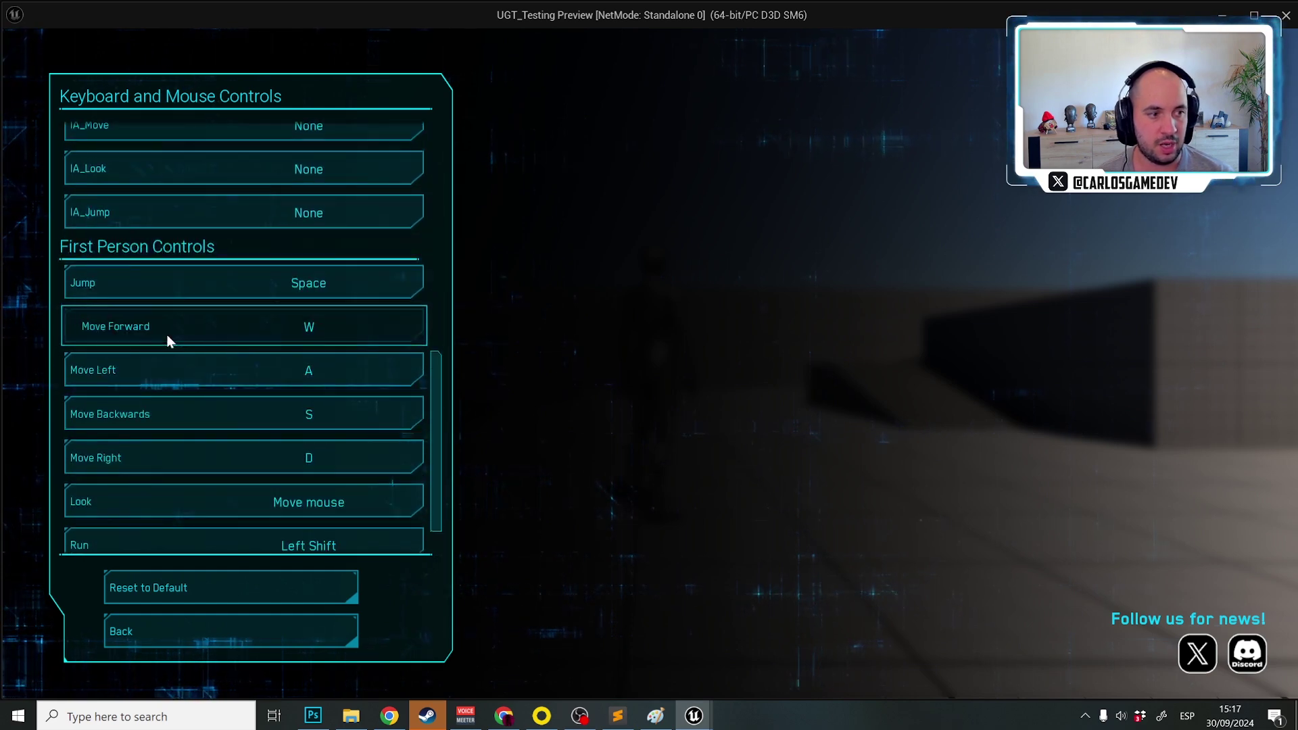
{"action": "scroll", "coordinate": [197, 275], "scroll_direction": "down", "scroll_amount": 1}
{"action": "scroll", "coordinate": [237, 384], "scroll_direction": "up", "scroll_amount": 6}
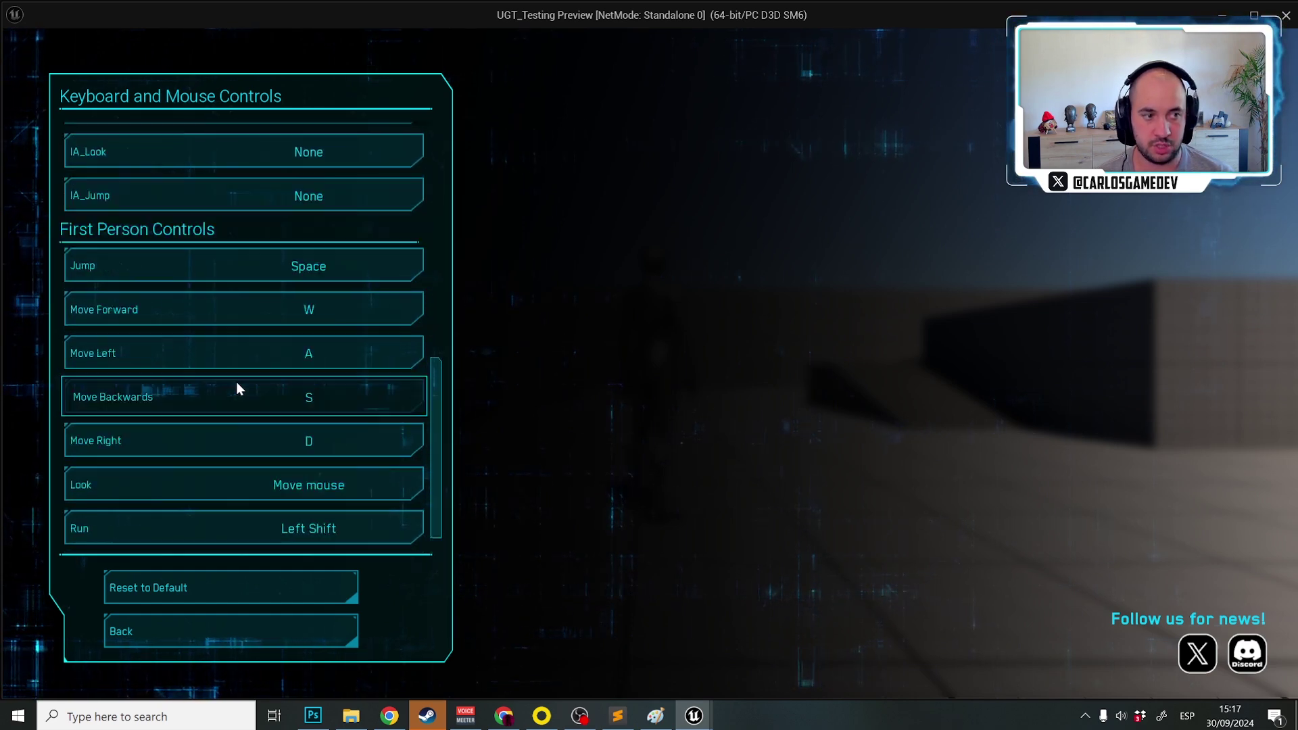
{"action": "scroll", "coordinate": [233, 387], "scroll_direction": "up", "scroll_amount": 4}
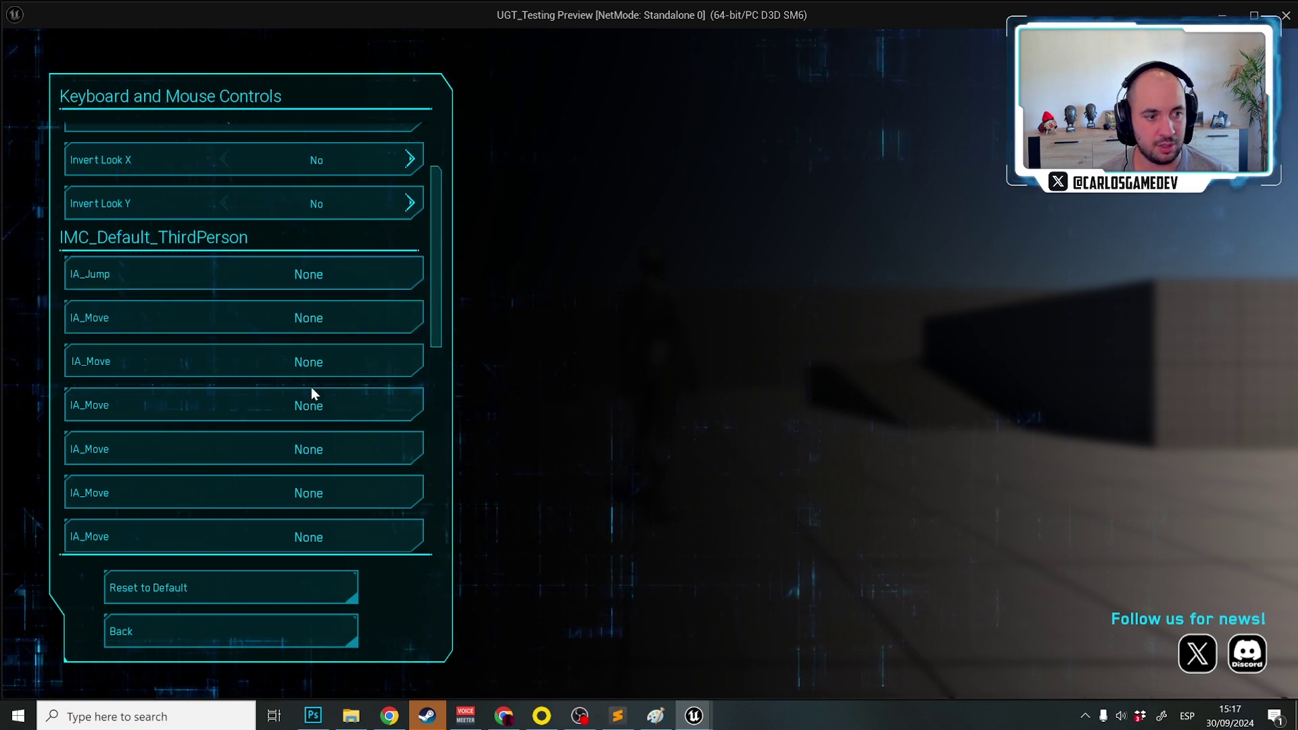
{"action": "key", "text": "Escape"}
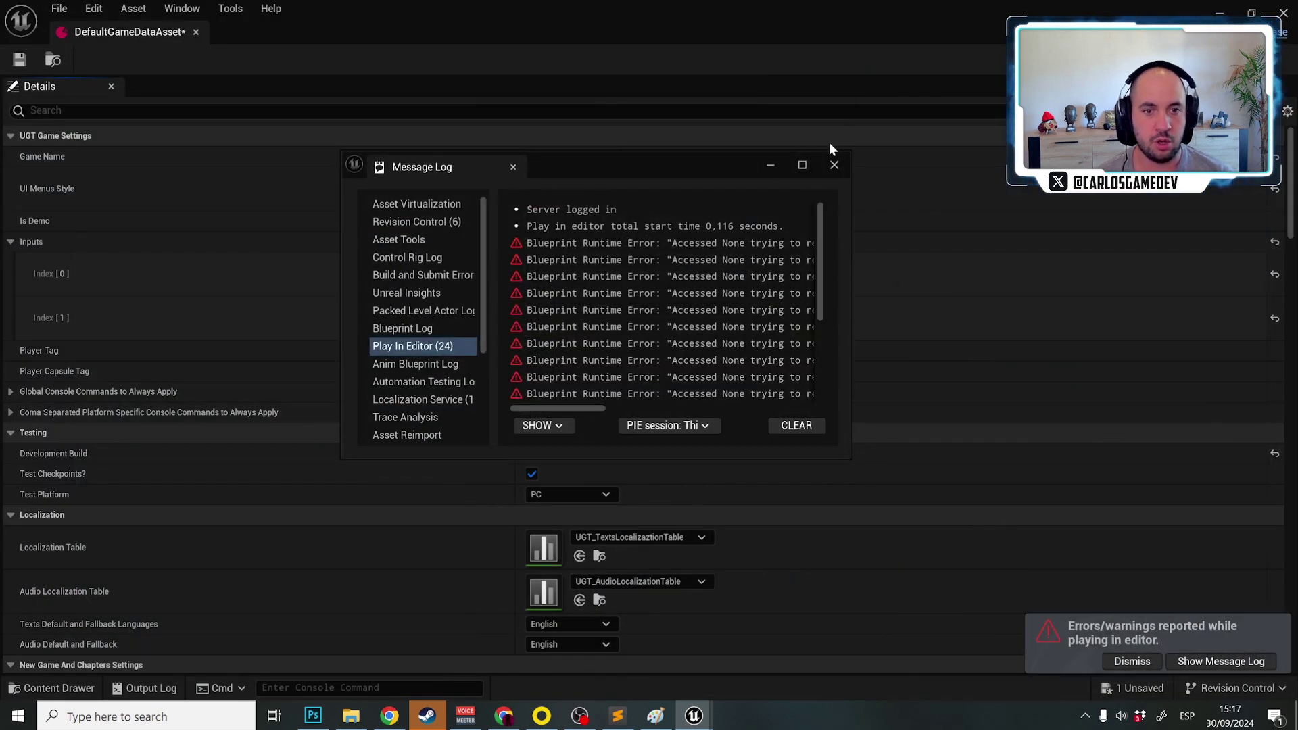
{"action": "left_click", "coordinate": [834, 165]}
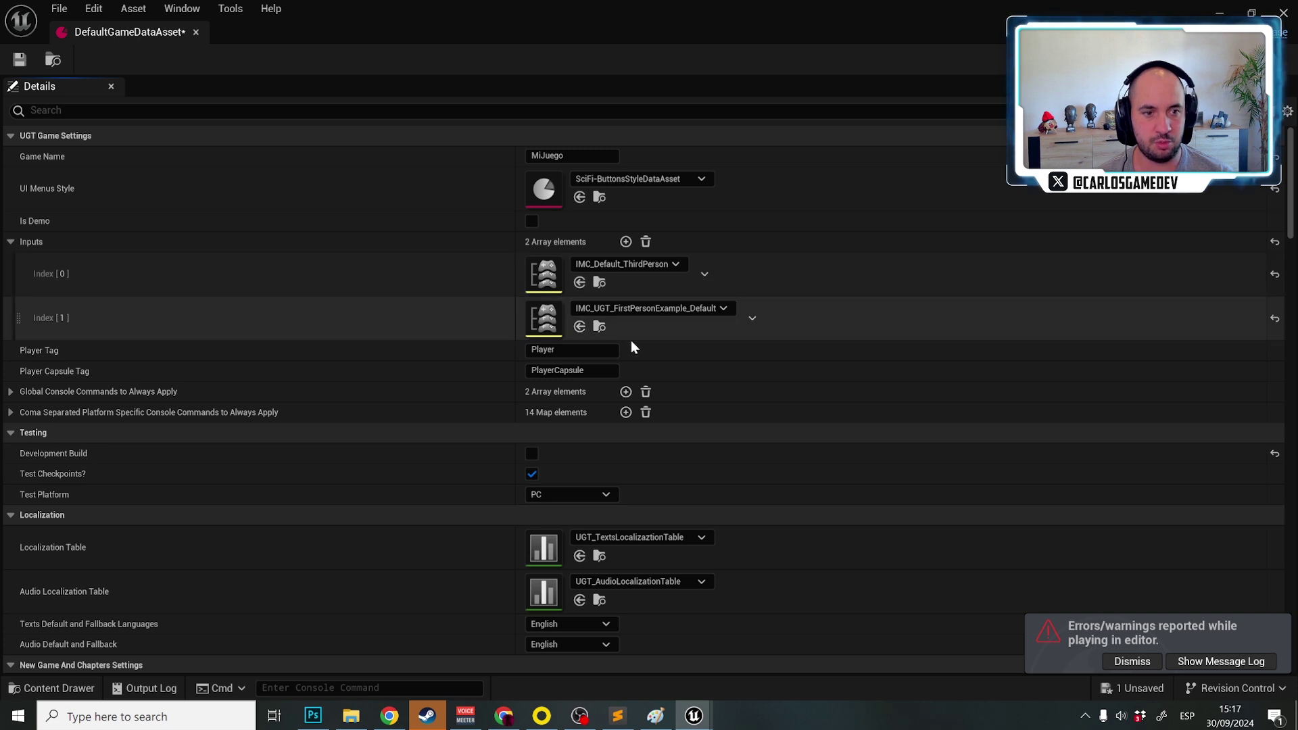
Delete the IMC_UGT_FirstPersonExample_Default element from Inputs and dismiss the error notification.
{"action": "left_click", "coordinate": [752, 319]}
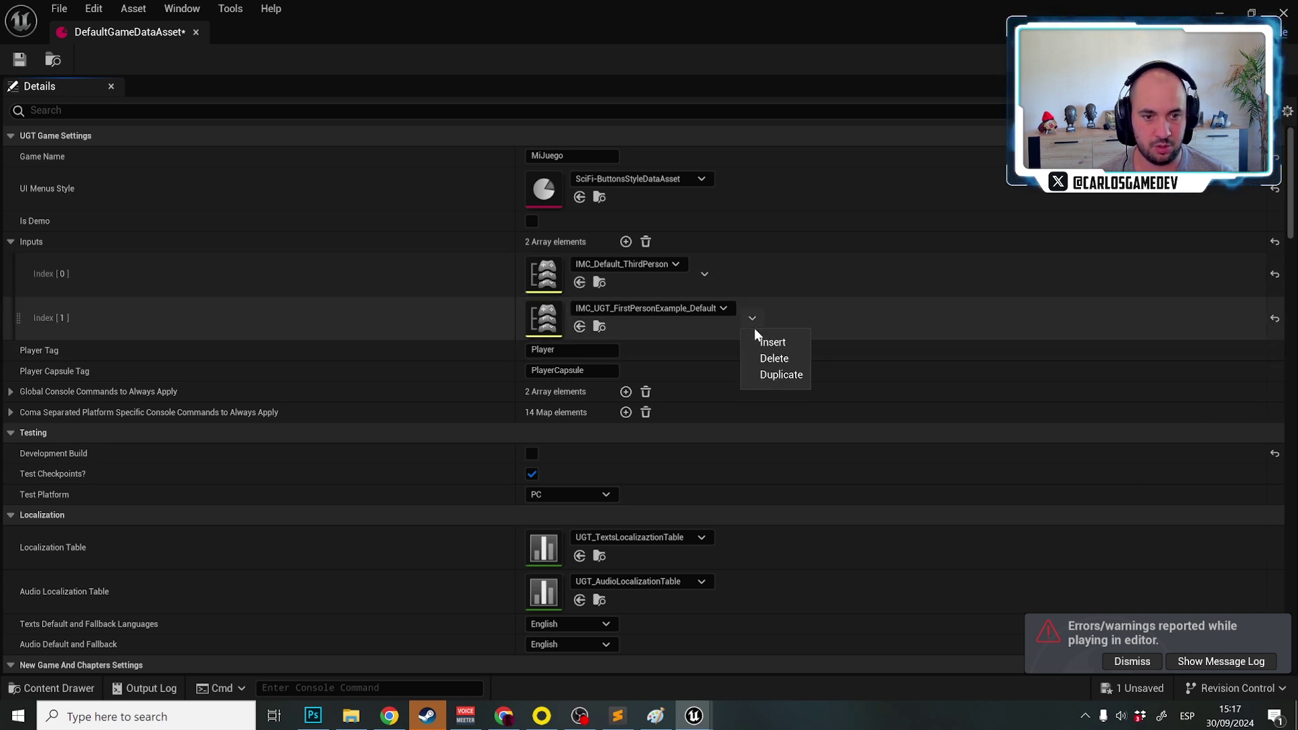
{"action": "left_click", "coordinate": [775, 360]}
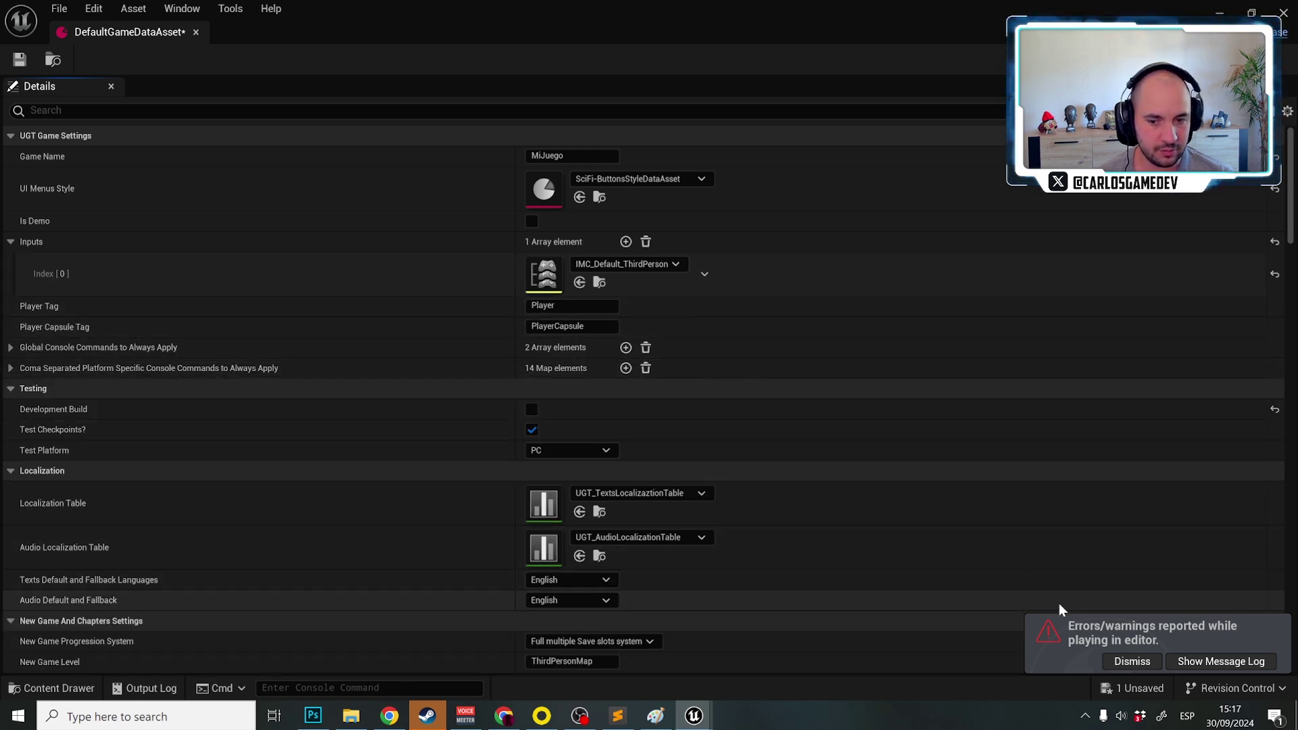
{"action": "left_click", "coordinate": [1111, 663]}
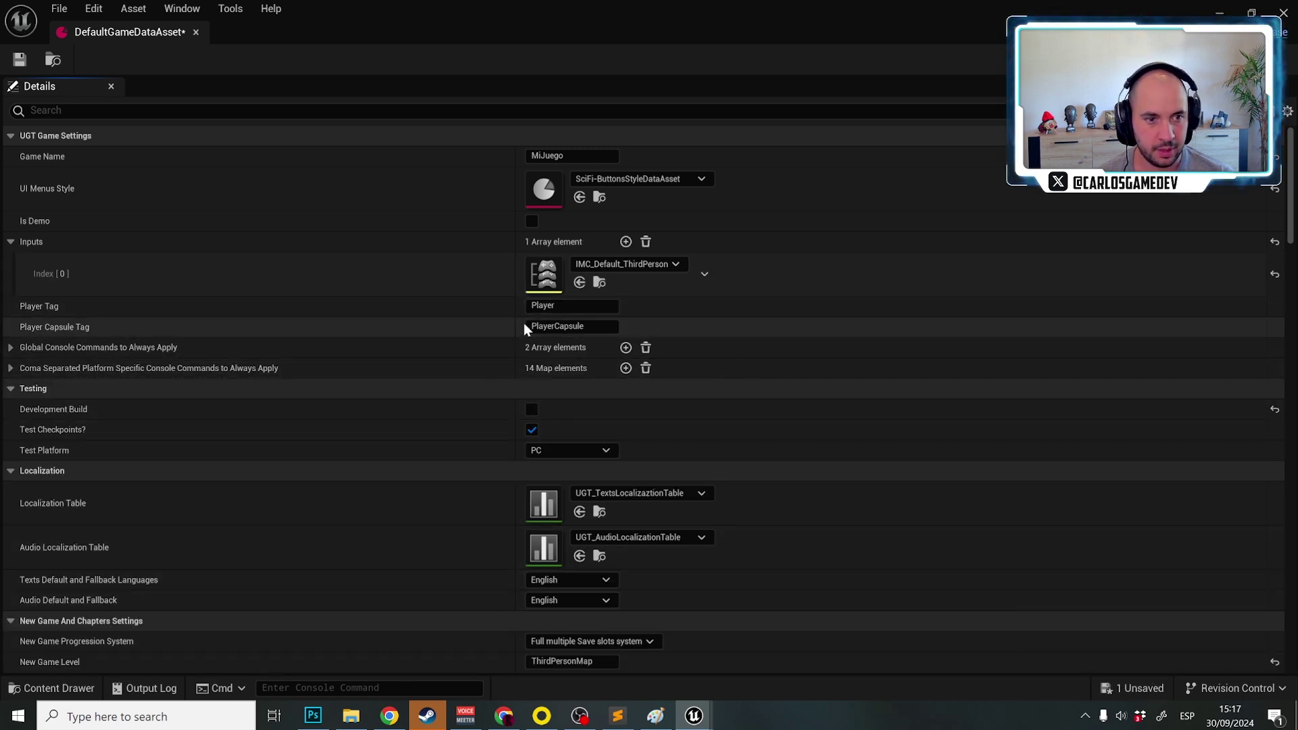
In IMC_Default_ThirdPerson, set IA_Jump's Space Bar mapping to Override Settings with Player Mappable Key Settings (Experimental).
{"action": "double_click", "coordinate": [545, 275]}
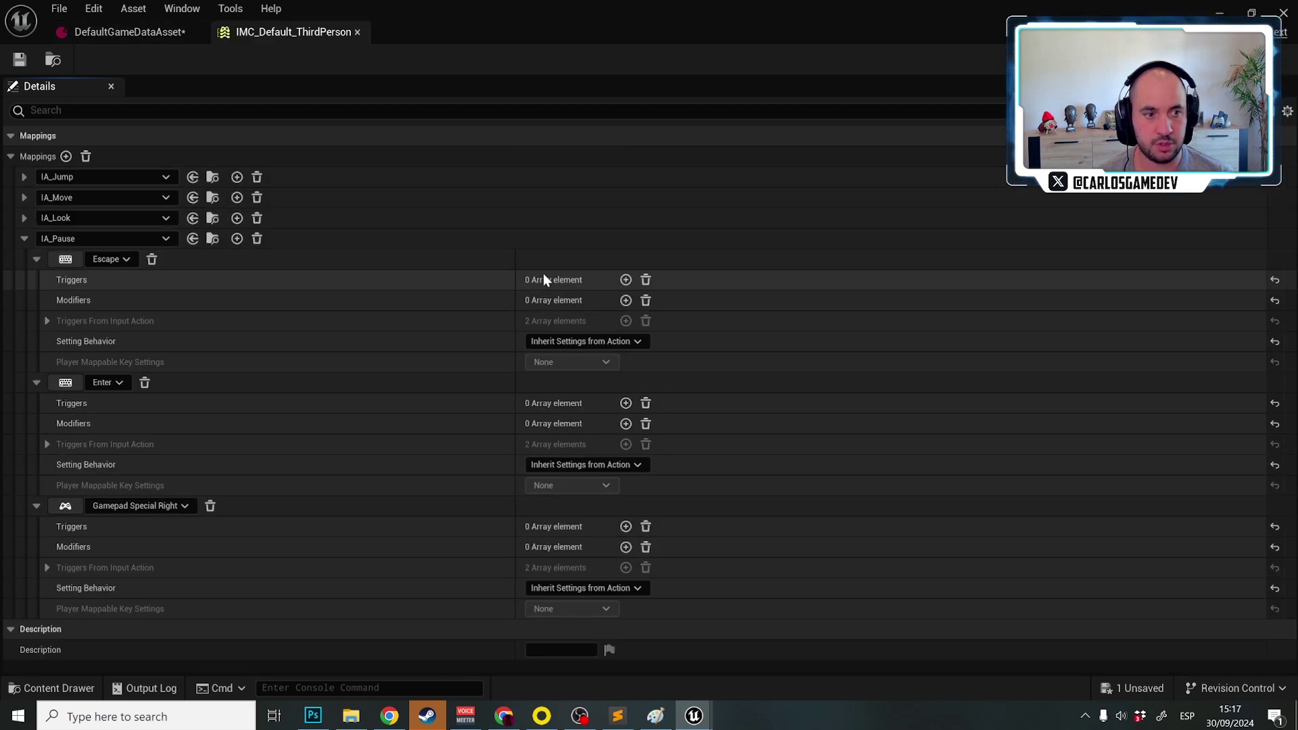
{"action": "left_click", "coordinate": [23, 177]}
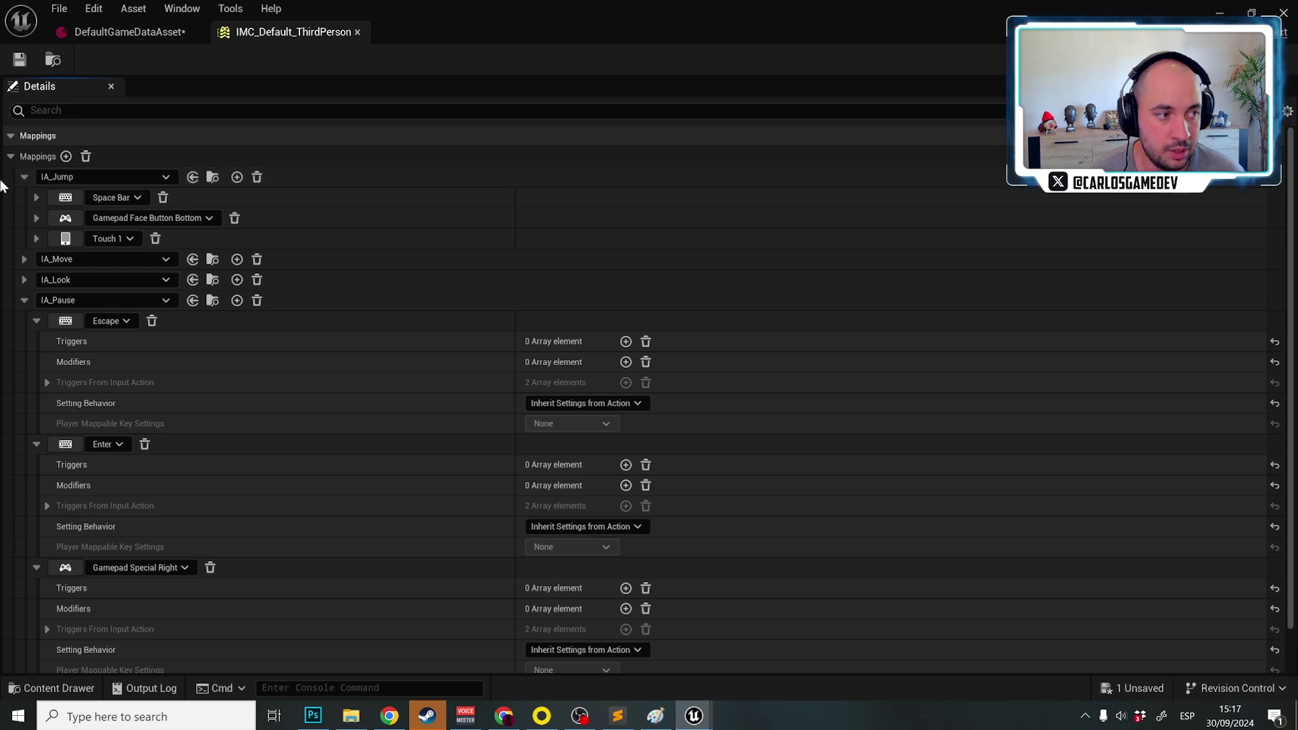
{"action": "left_click", "coordinate": [36, 197]}
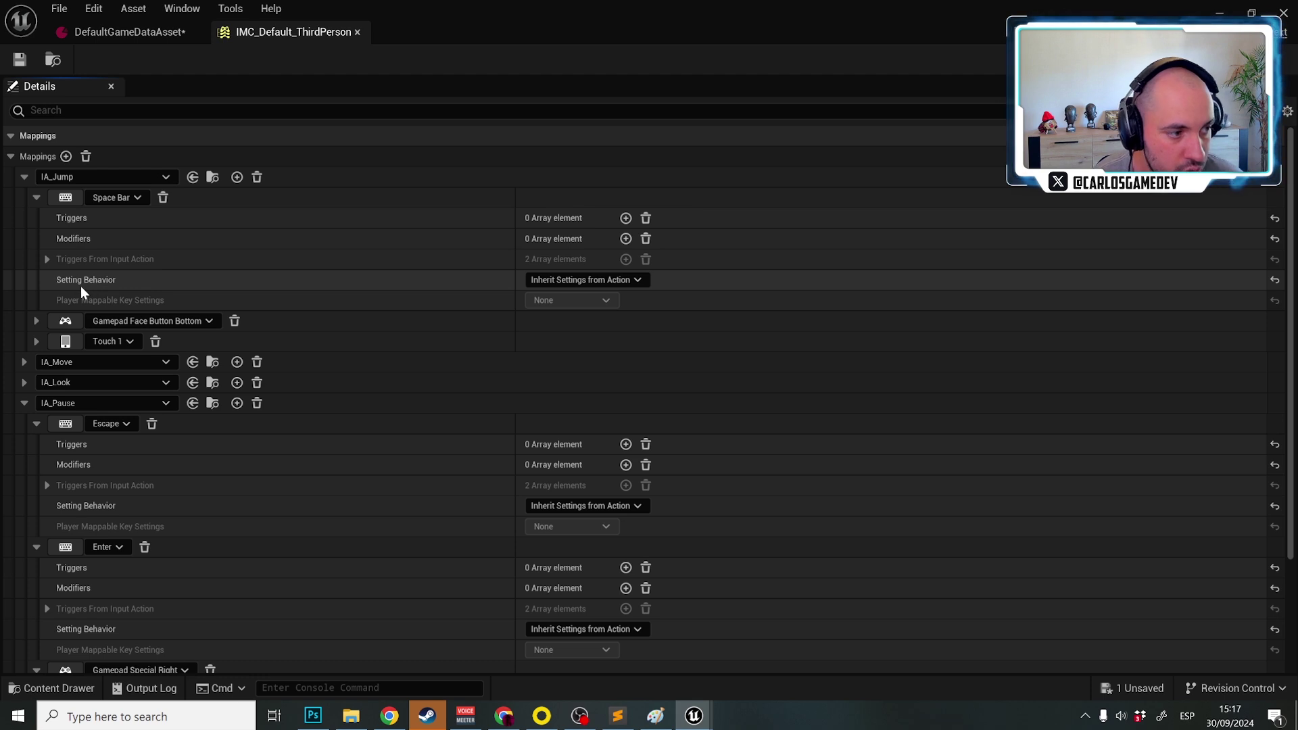
{"action": "left_click", "coordinate": [564, 279]}
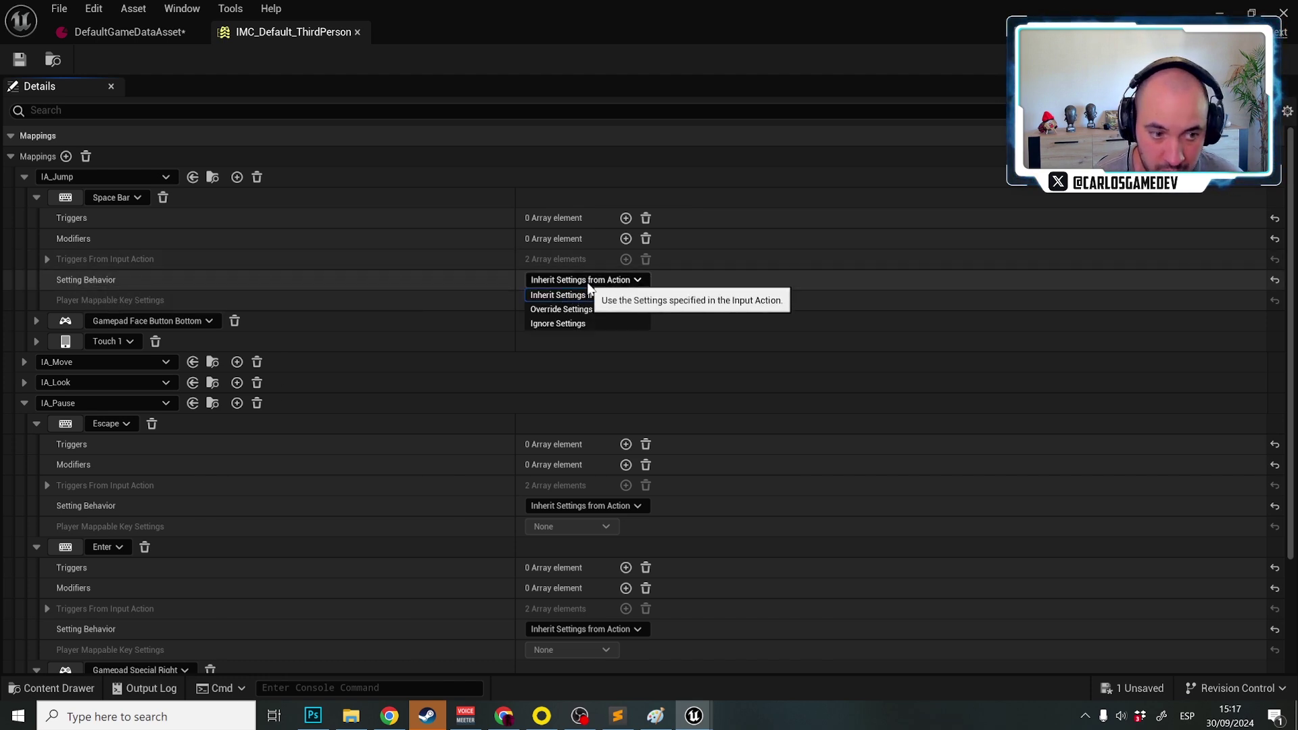
{"action": "left_click", "coordinate": [560, 309]}
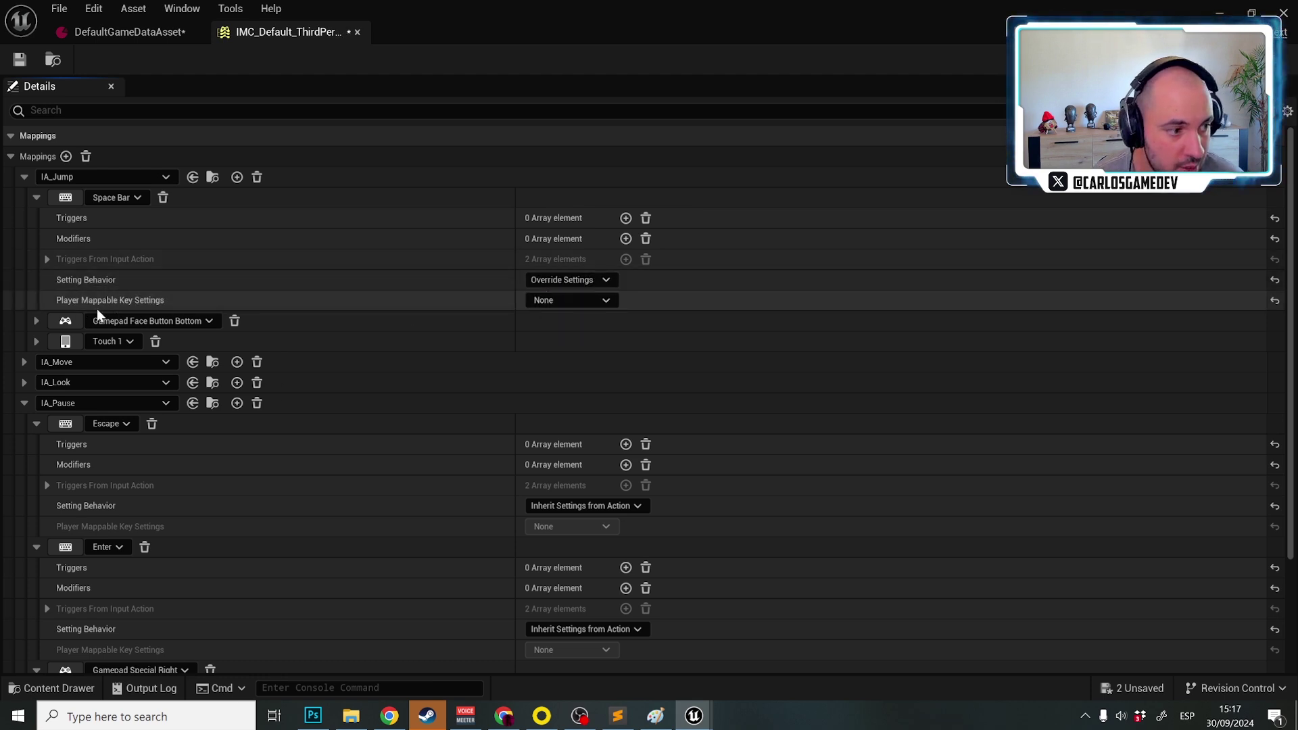
{"action": "left_click", "coordinate": [558, 300]}
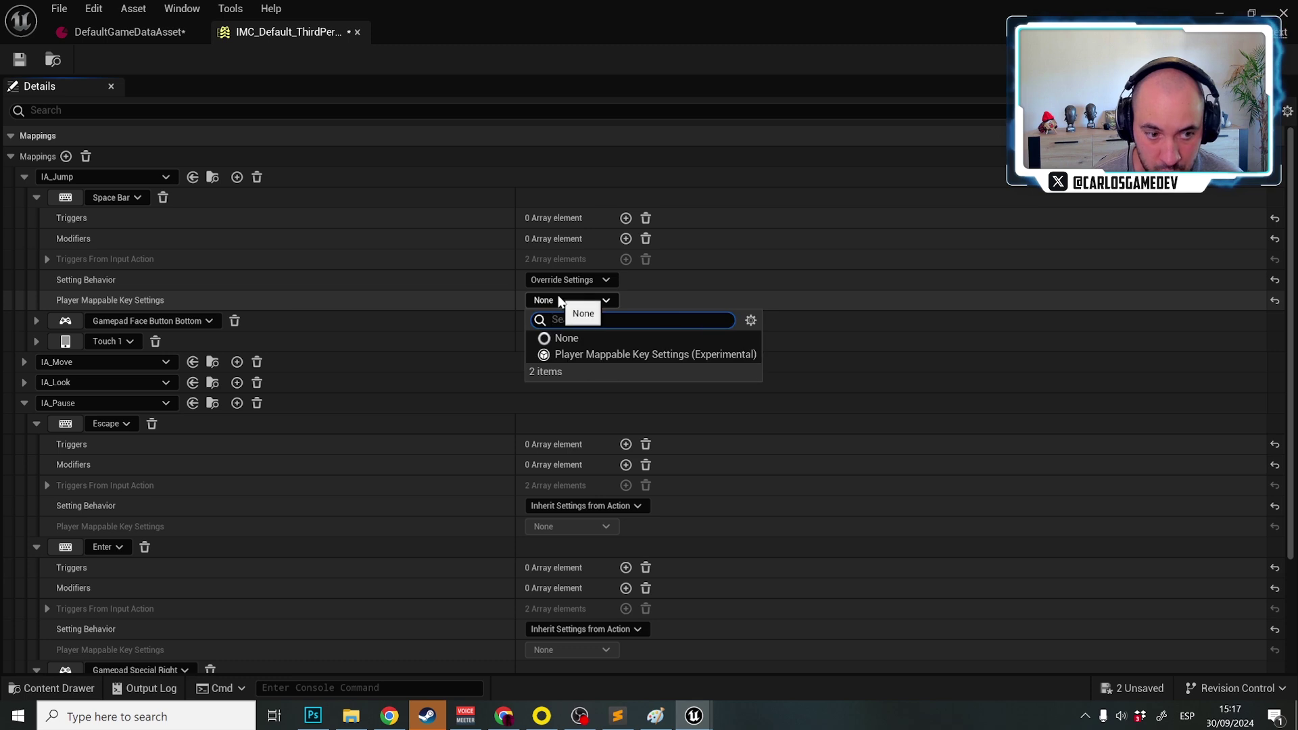
{"action": "left_click", "coordinate": [601, 357]}
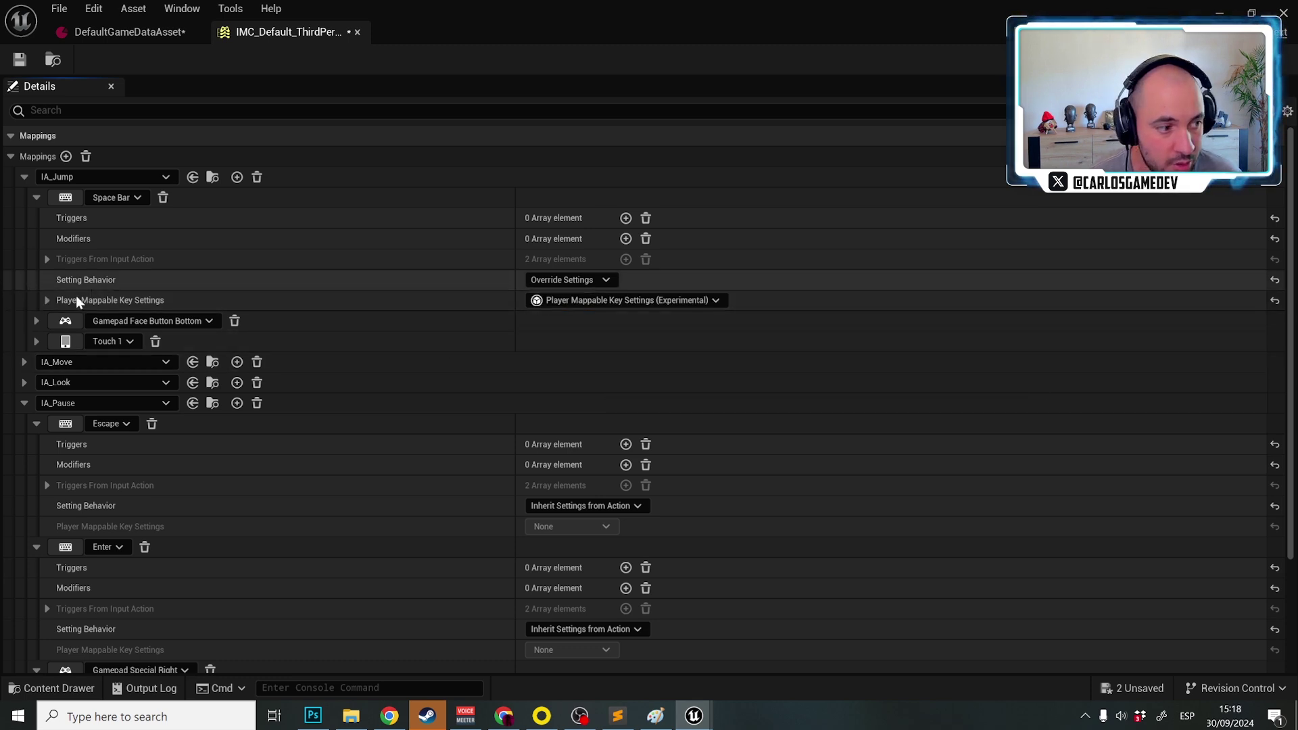
Set both Name and Display Name in the Space Bar mapping's Player Mappable Key Settings to TP_Jump.
{"action": "left_click", "coordinate": [47, 300]}
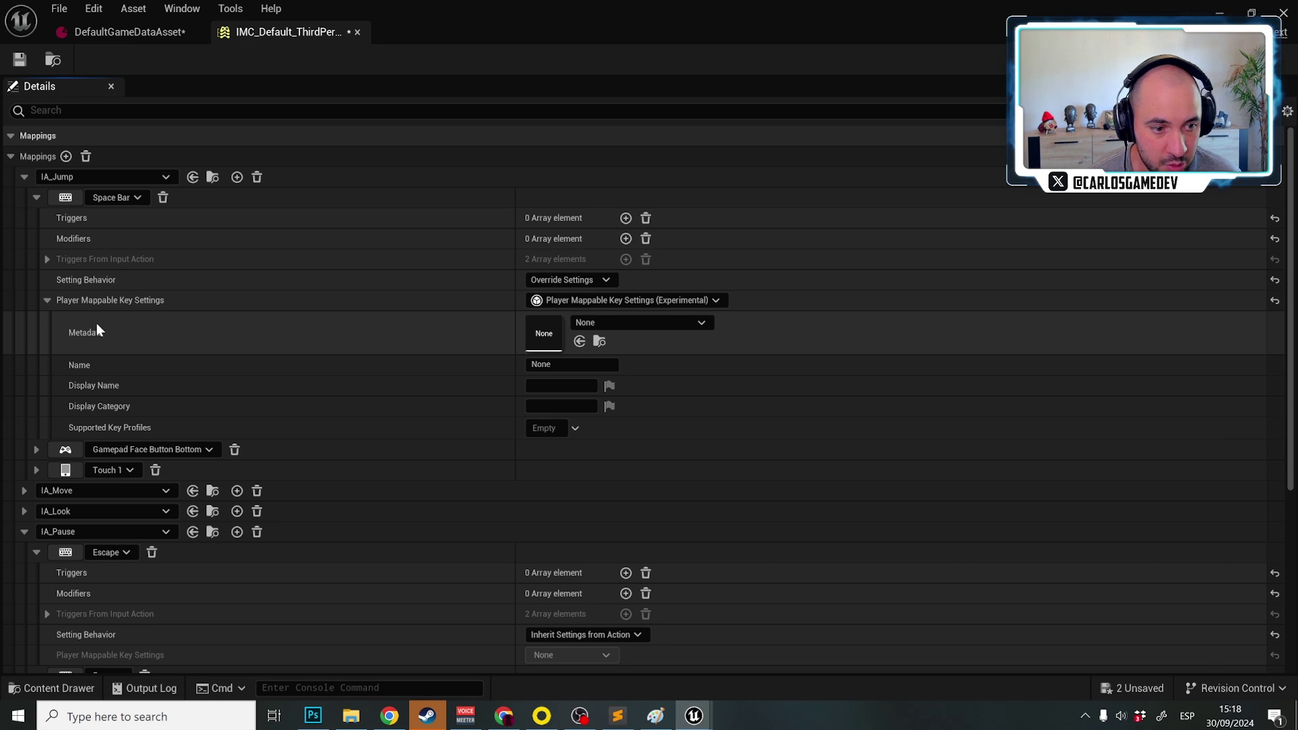
{"action": "left_click", "coordinate": [545, 364]}
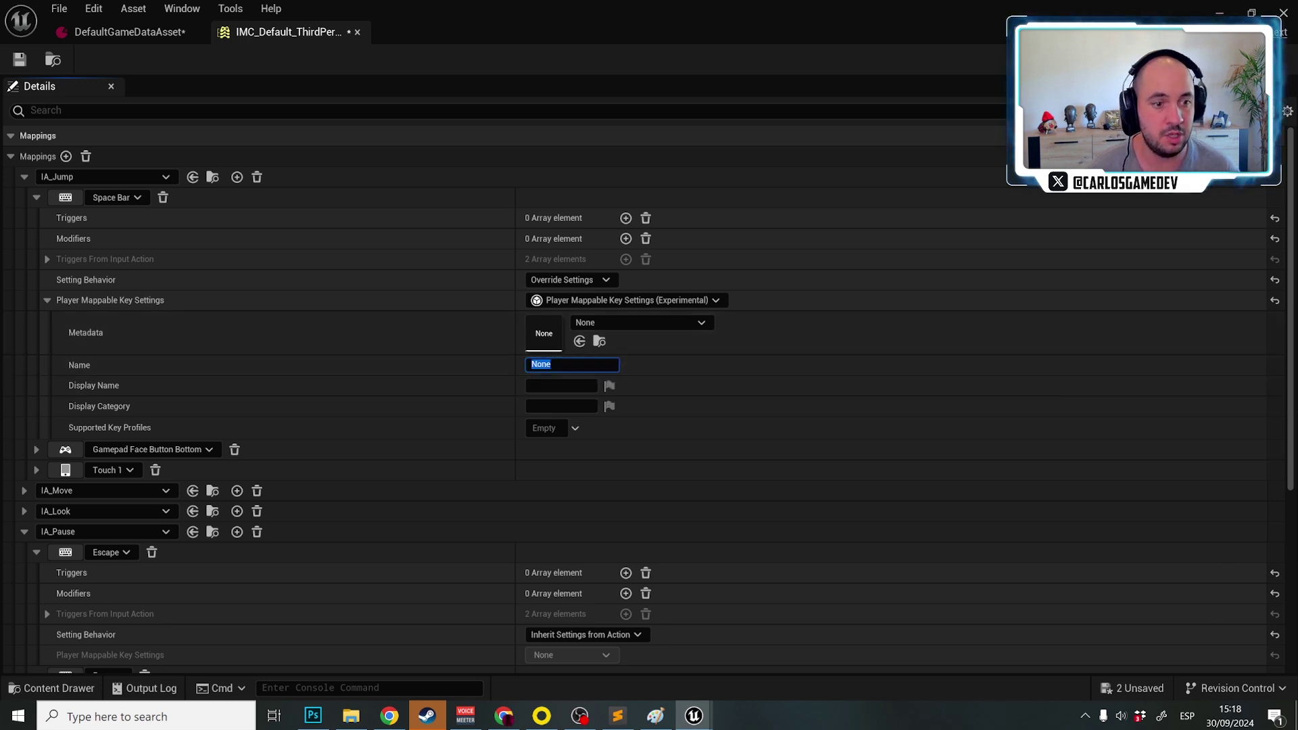
{"action": "type", "text": "Jump"}
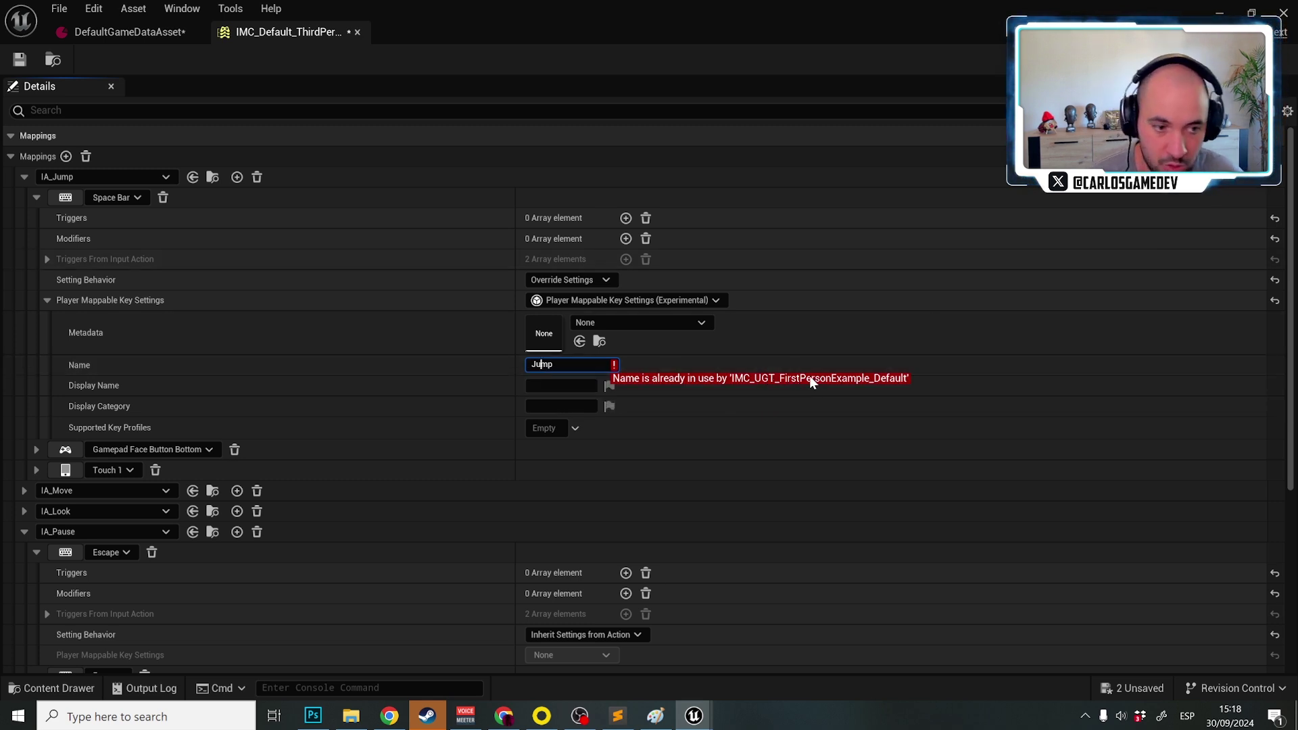
{"action": "type", "text": "TP"}
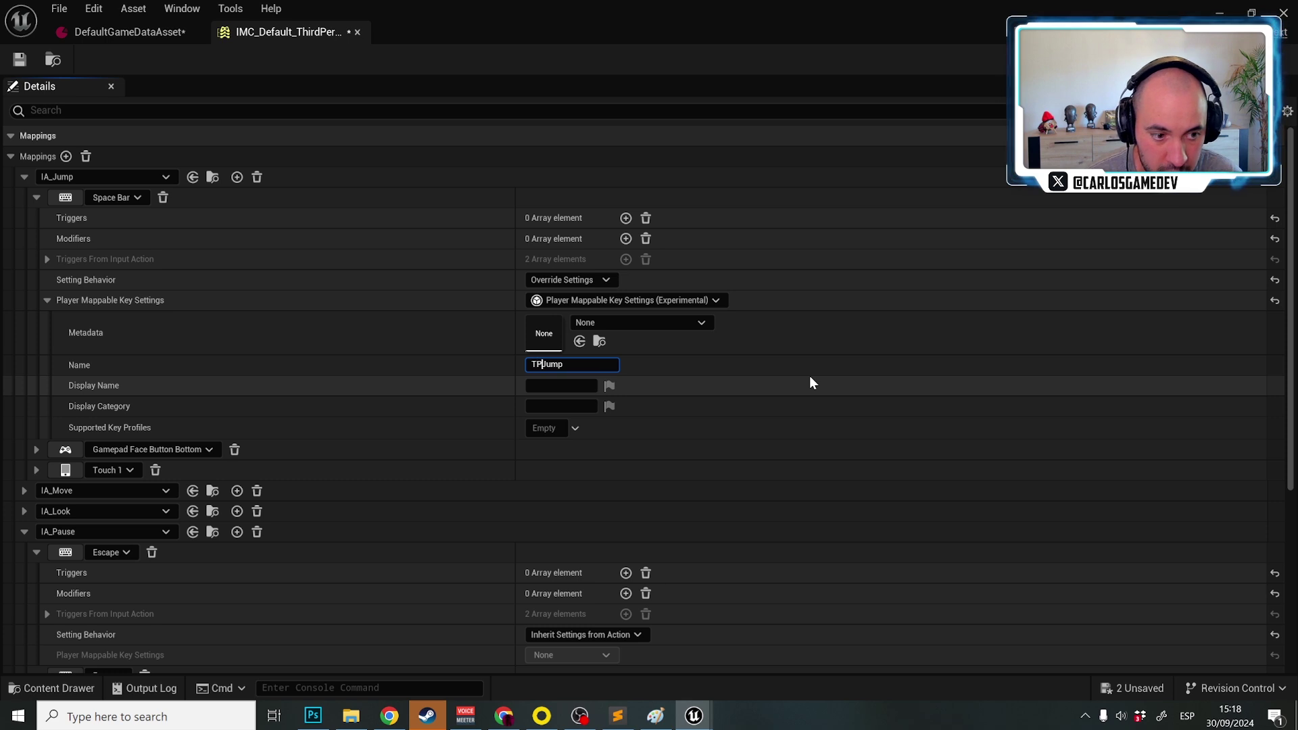
{"action": "type", "text": "_"}
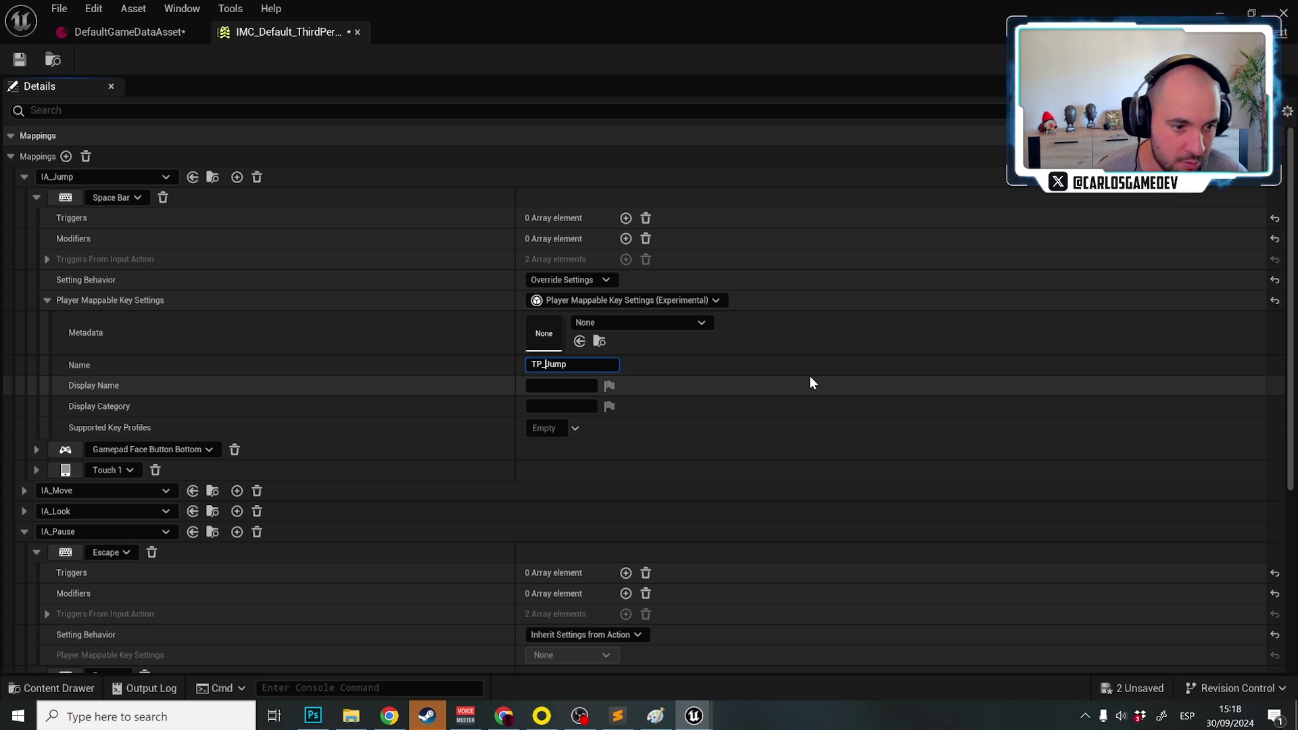
{"action": "left_click", "coordinate": [537, 386]}
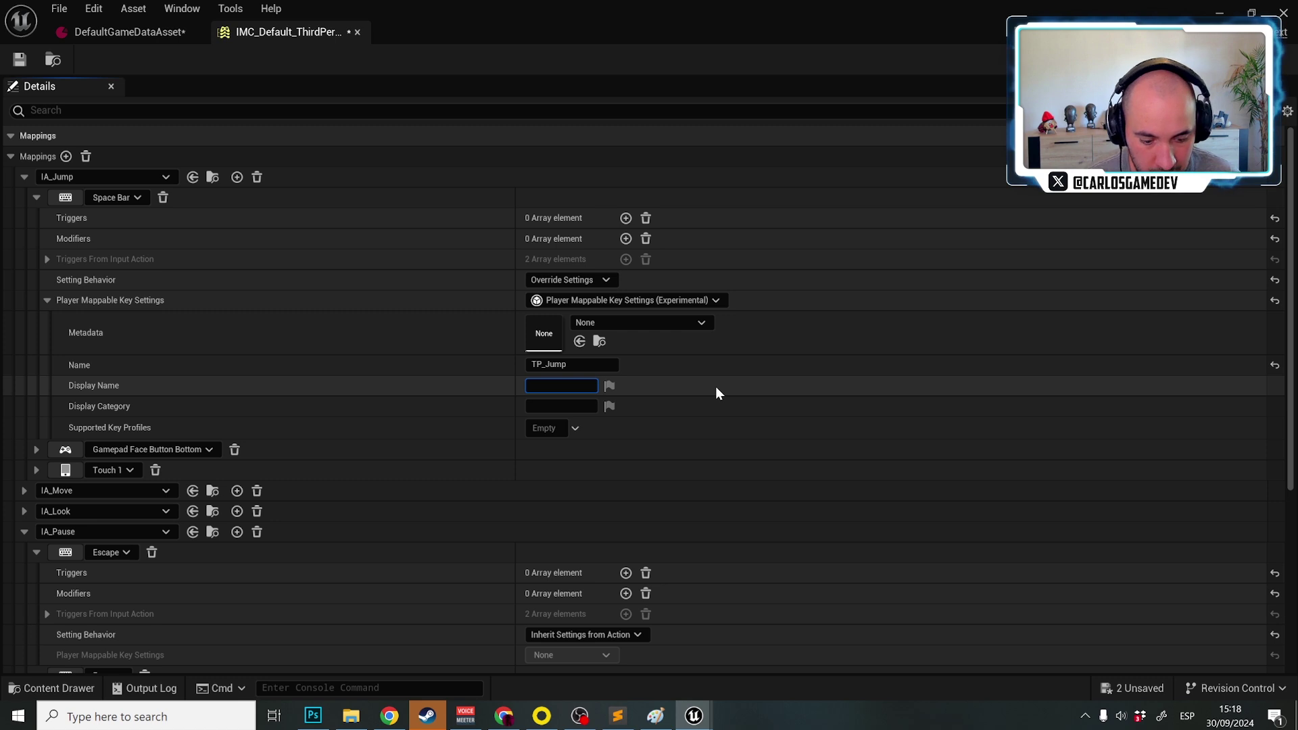
{"action": "type", "text": "TP_"}
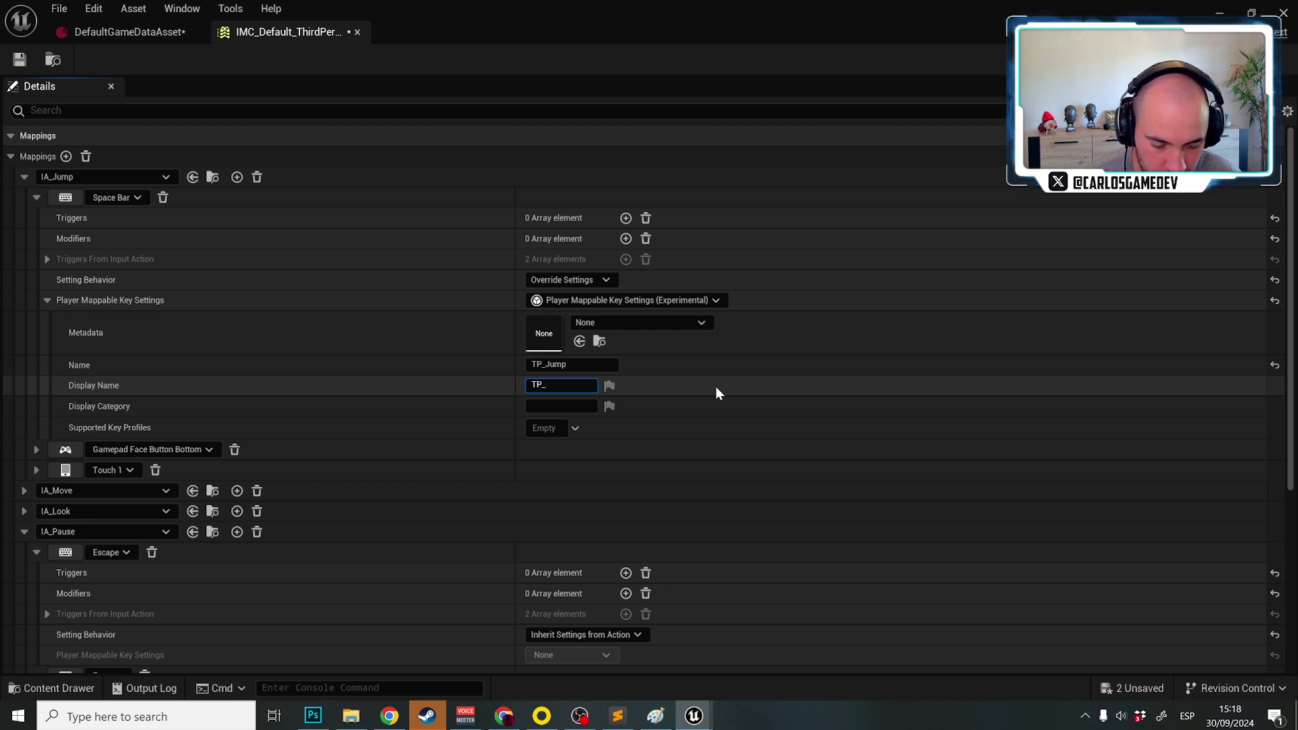
{"action": "type", "text": "Jump"}
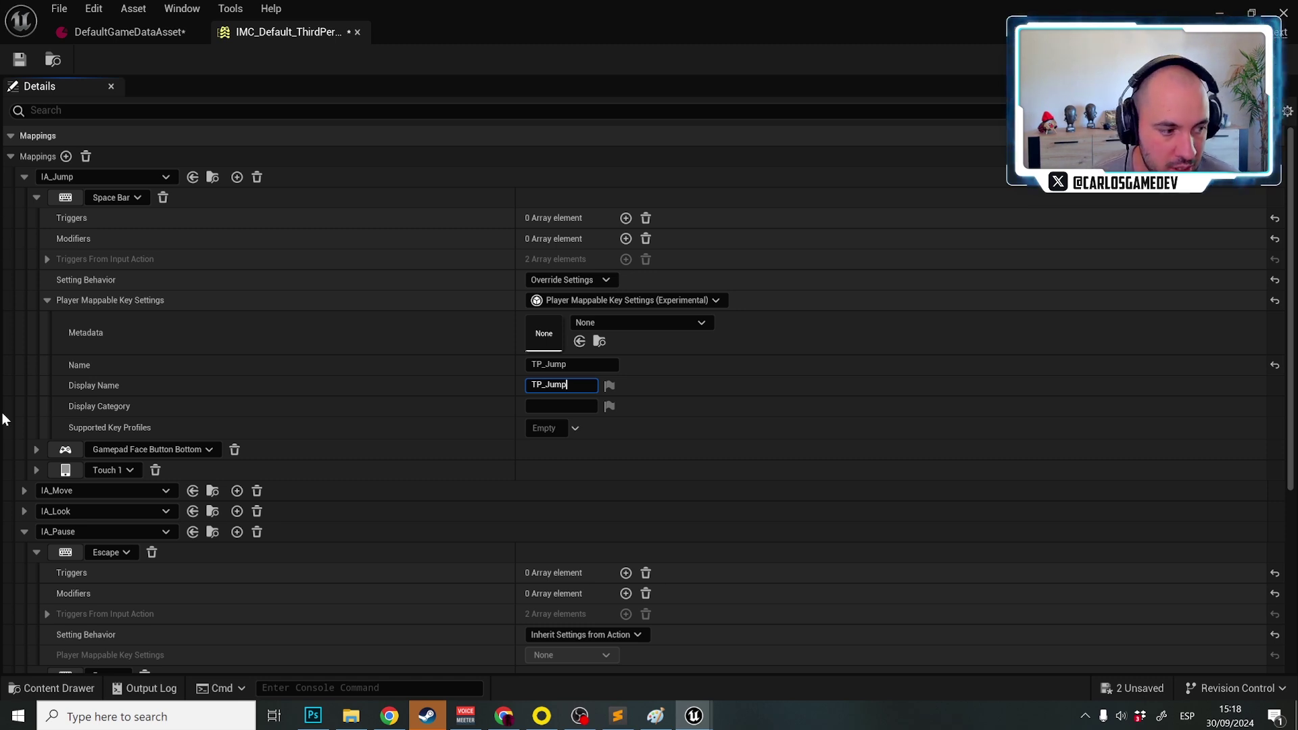
Remove IA_Jump's Touch 1 mapping and set its Gamepad Face Button Bottom mapping to Override Settings with Player Mappable Key Settings (Experimental).
{"action": "key", "text": "Return"}
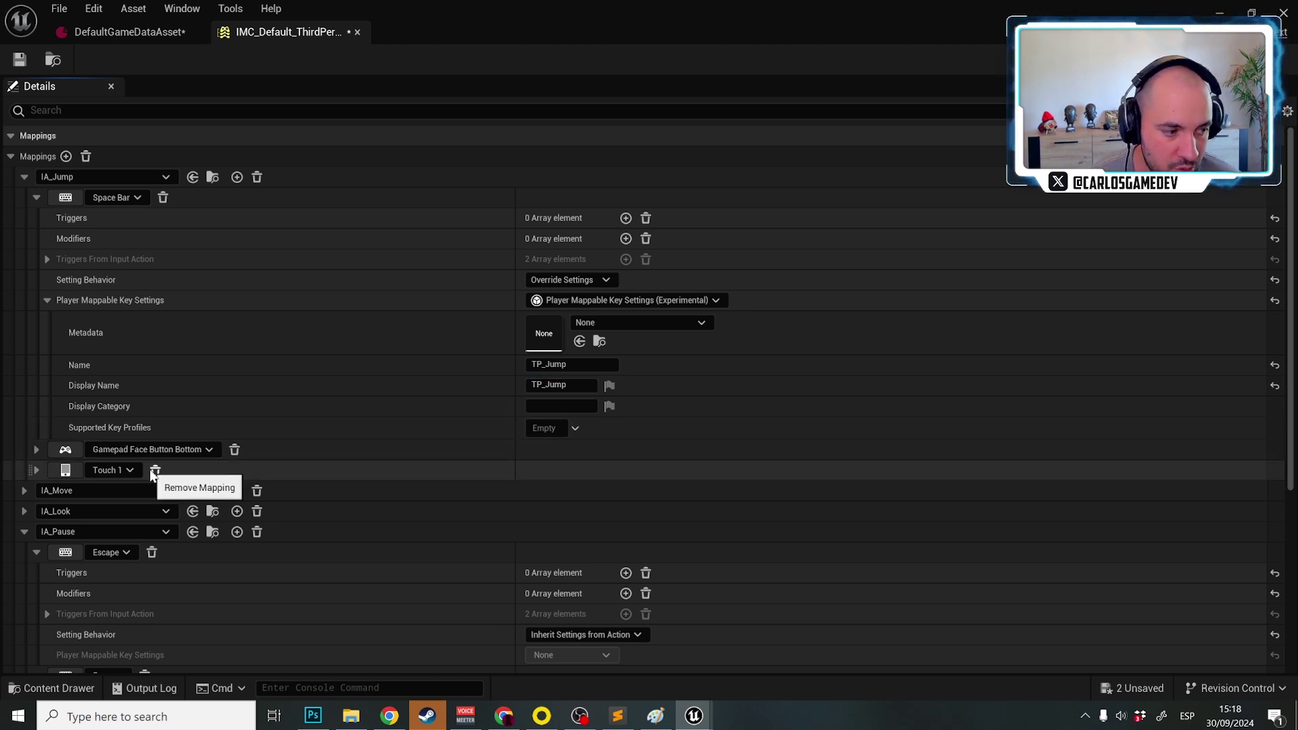
{"action": "left_click", "coordinate": [151, 471]}
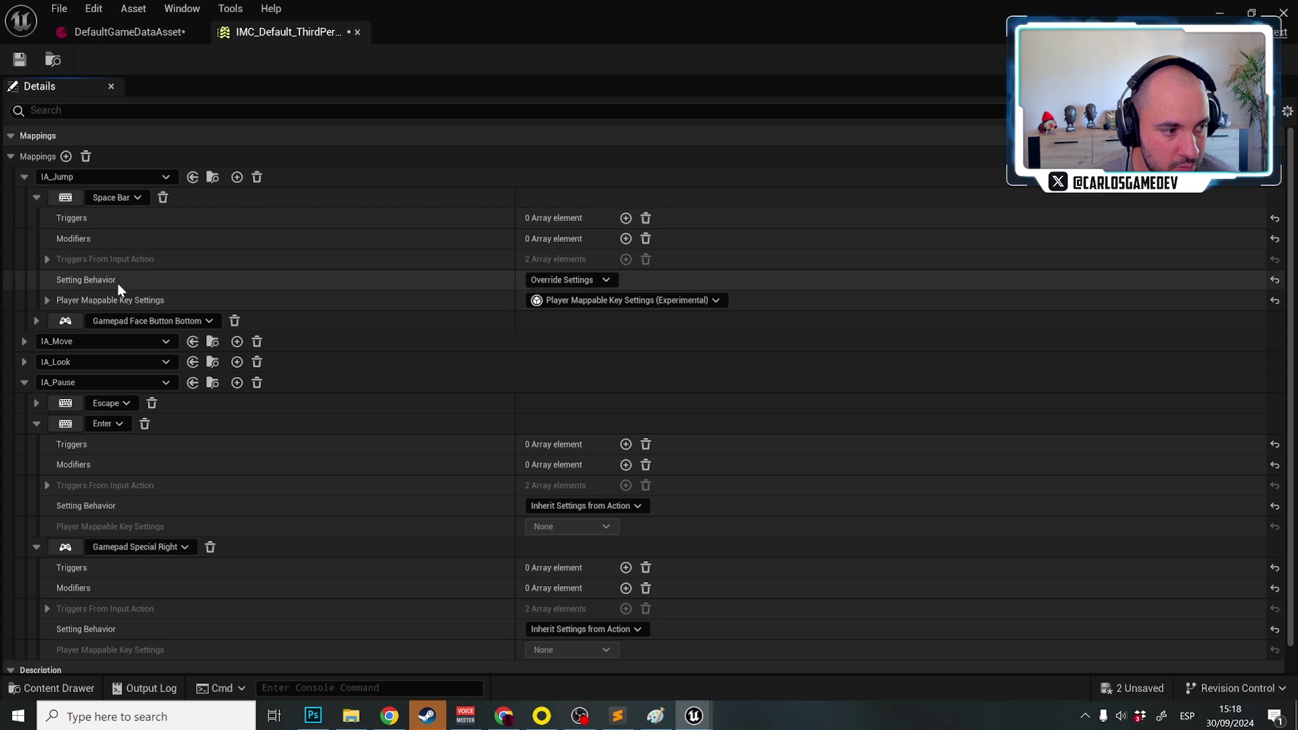
{"action": "left_click", "coordinate": [37, 321]}
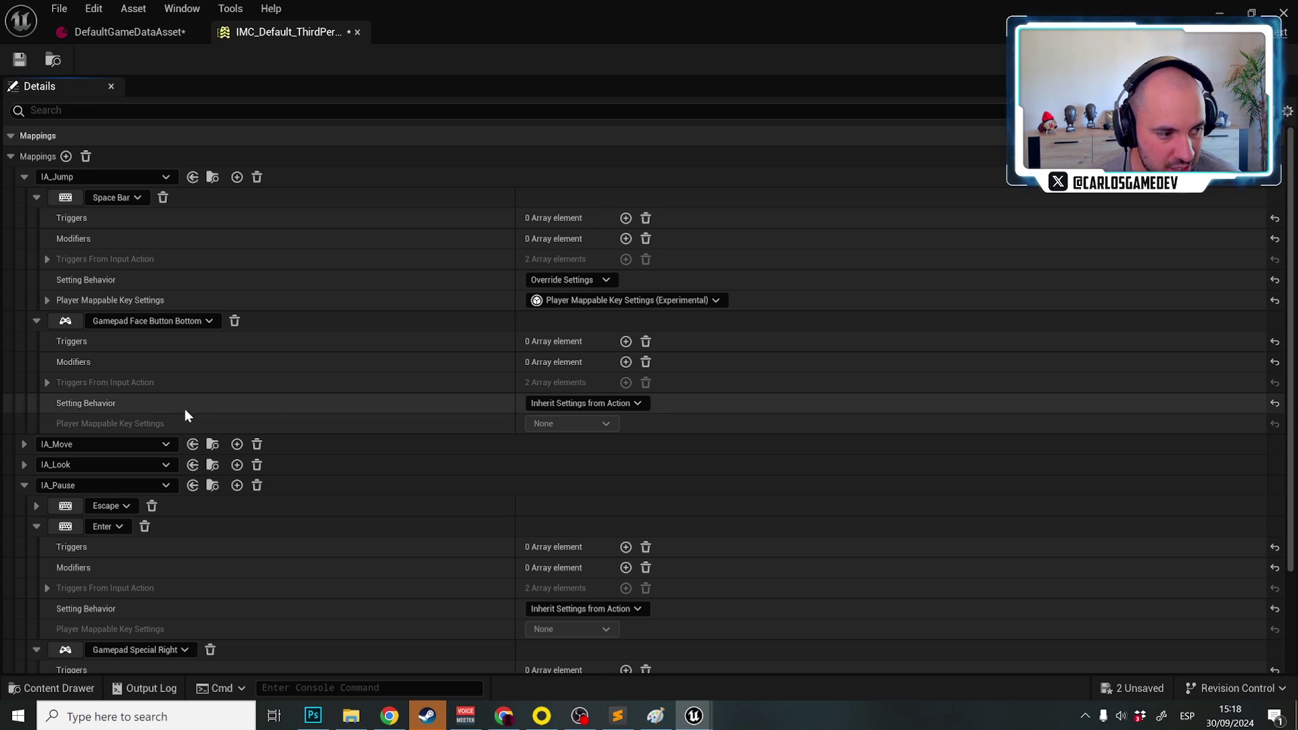
{"action": "left_click", "coordinate": [580, 404]}
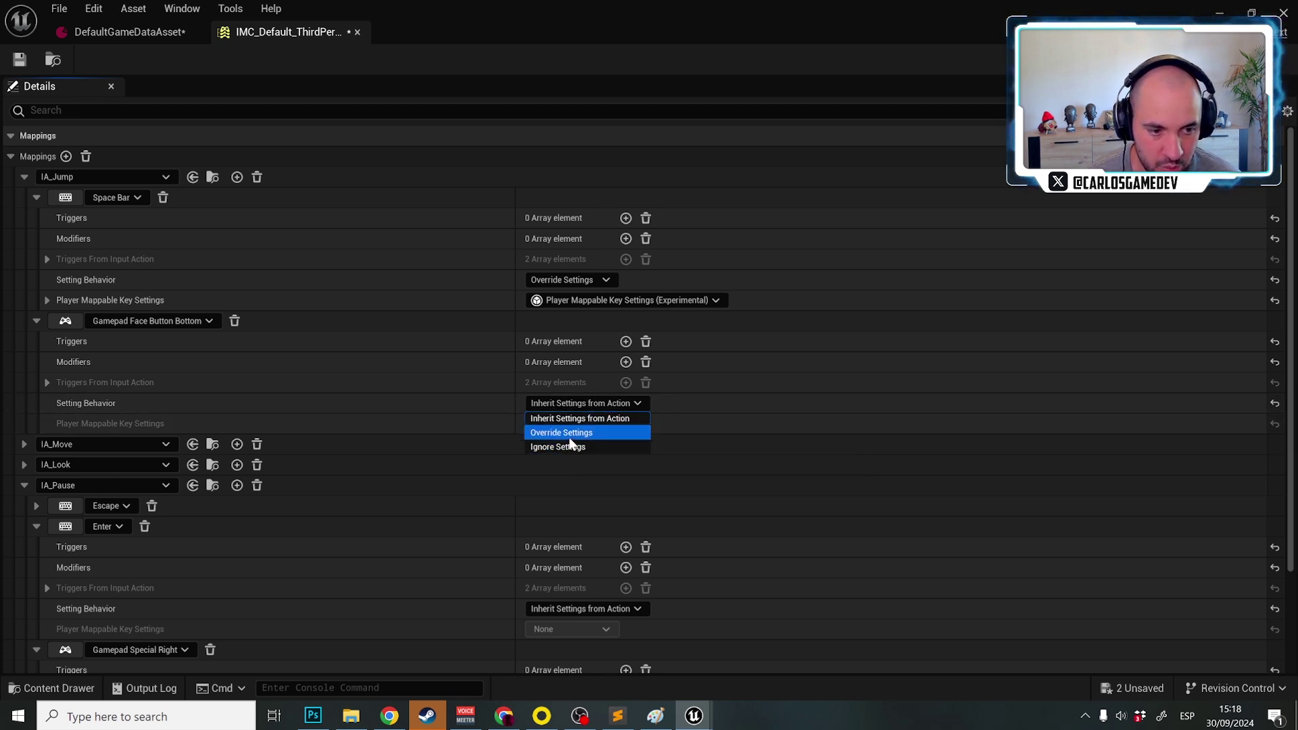
{"action": "left_click", "coordinate": [574, 433]}
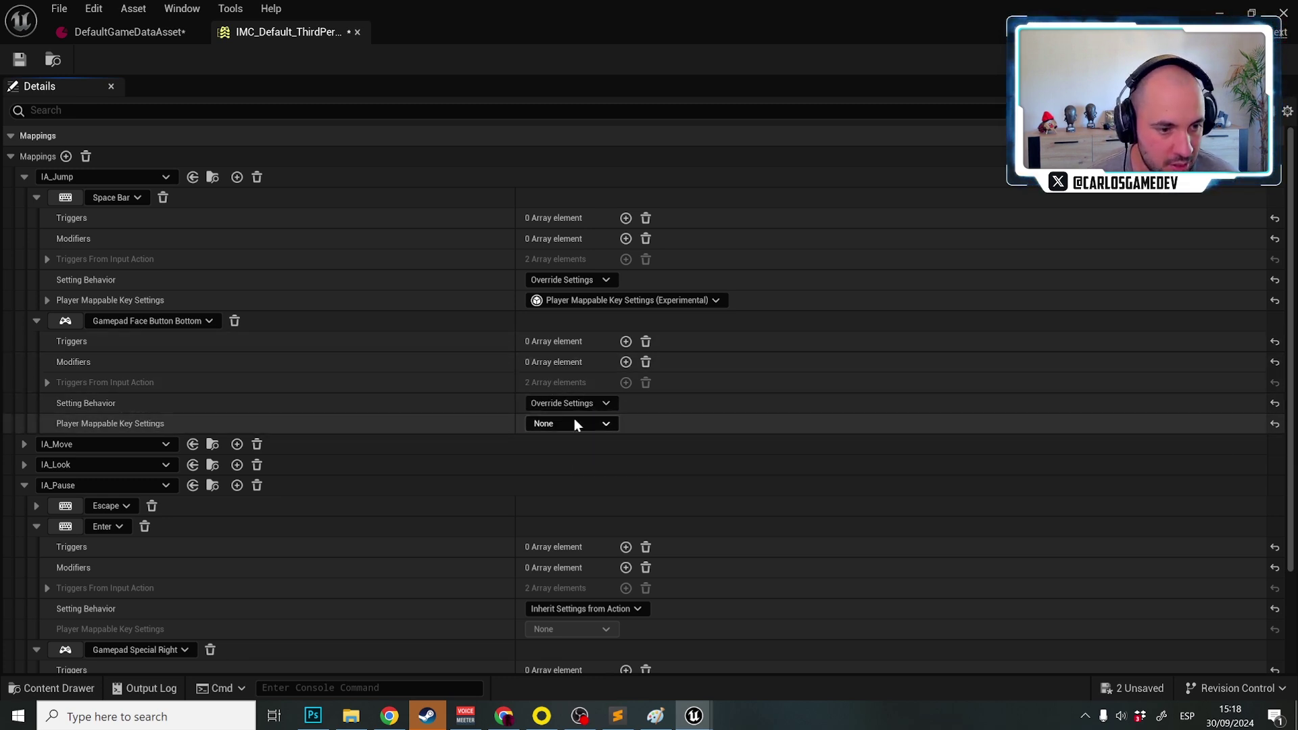
{"action": "left_click", "coordinate": [574, 422]}
{"action": "left_click", "coordinate": [586, 475]}
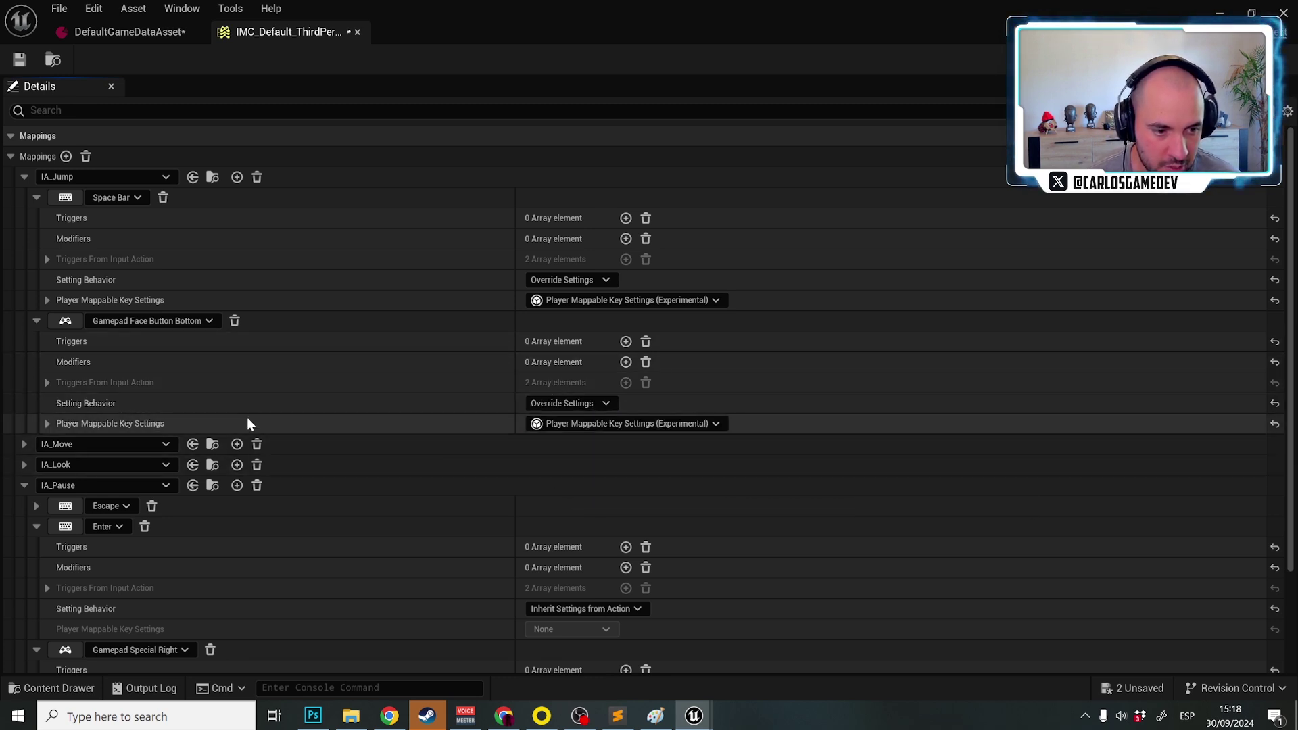
Set both Name and Display Name in the Gamepad Face Button Bottom mapping's Player Mappable Key Settings to TP_Jump_Gamepad.
{"action": "left_click", "coordinate": [45, 423]}
{"action": "left_click", "coordinate": [571, 487]}
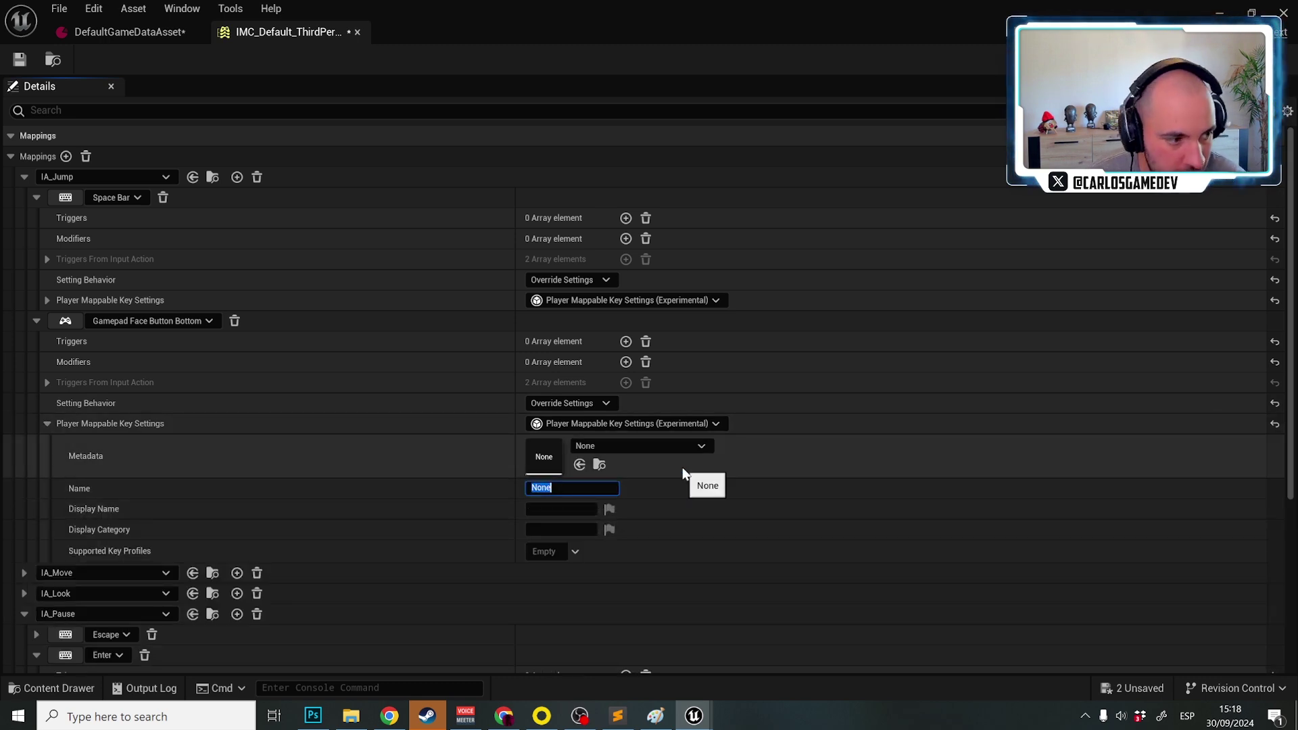
{"action": "type", "text": "TP_"}
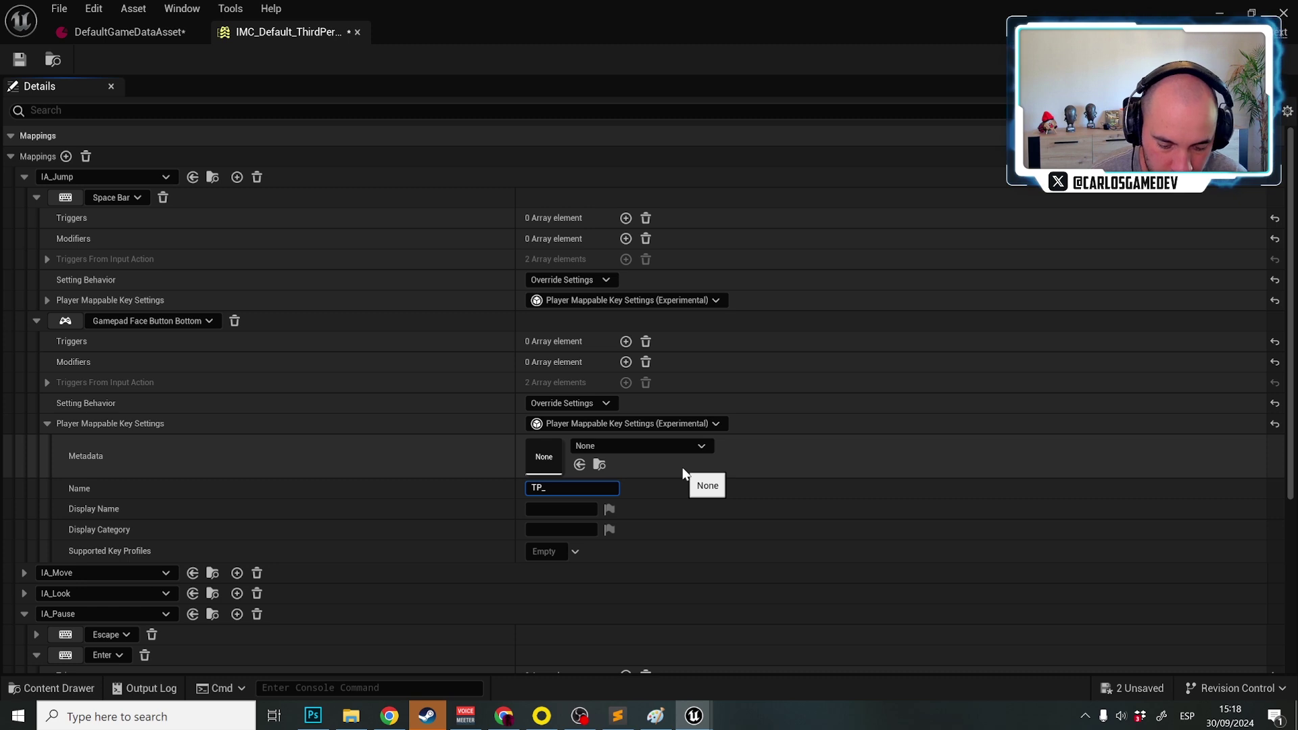
{"action": "type", "text": "Jump"}
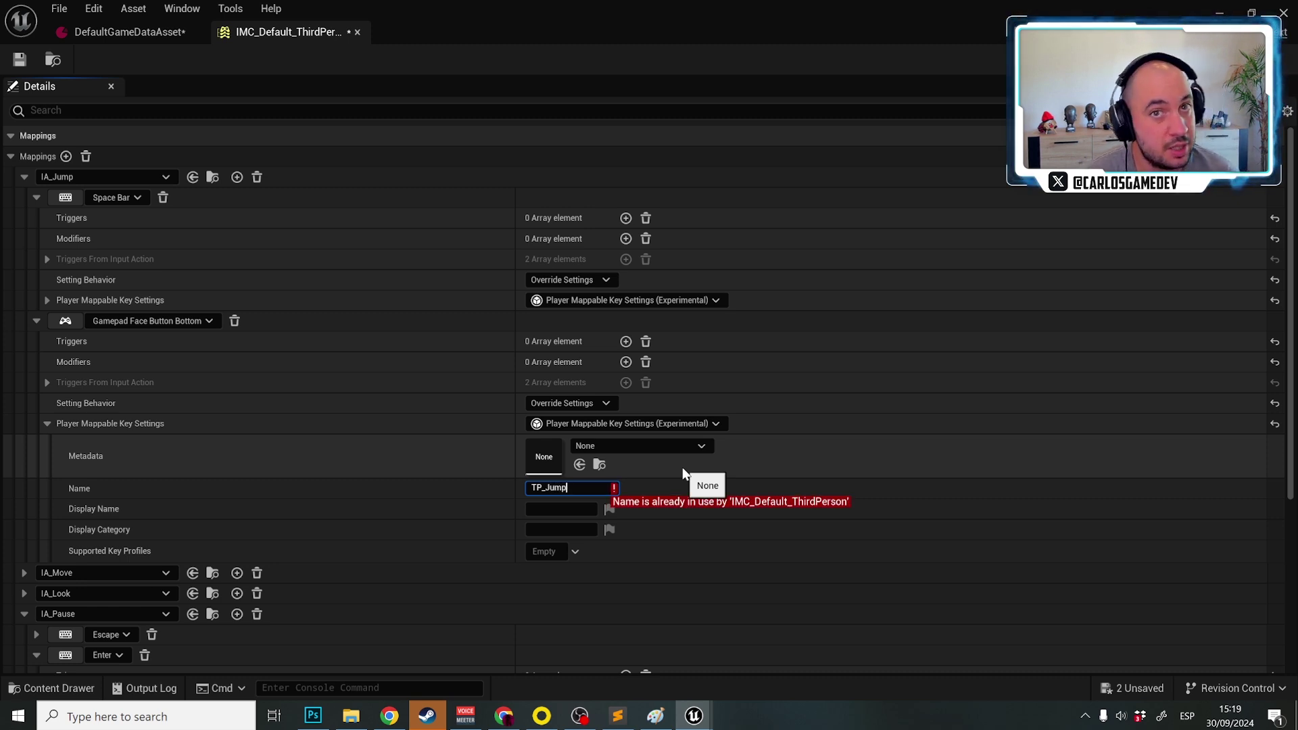
{"action": "type", "text": "_Game"}
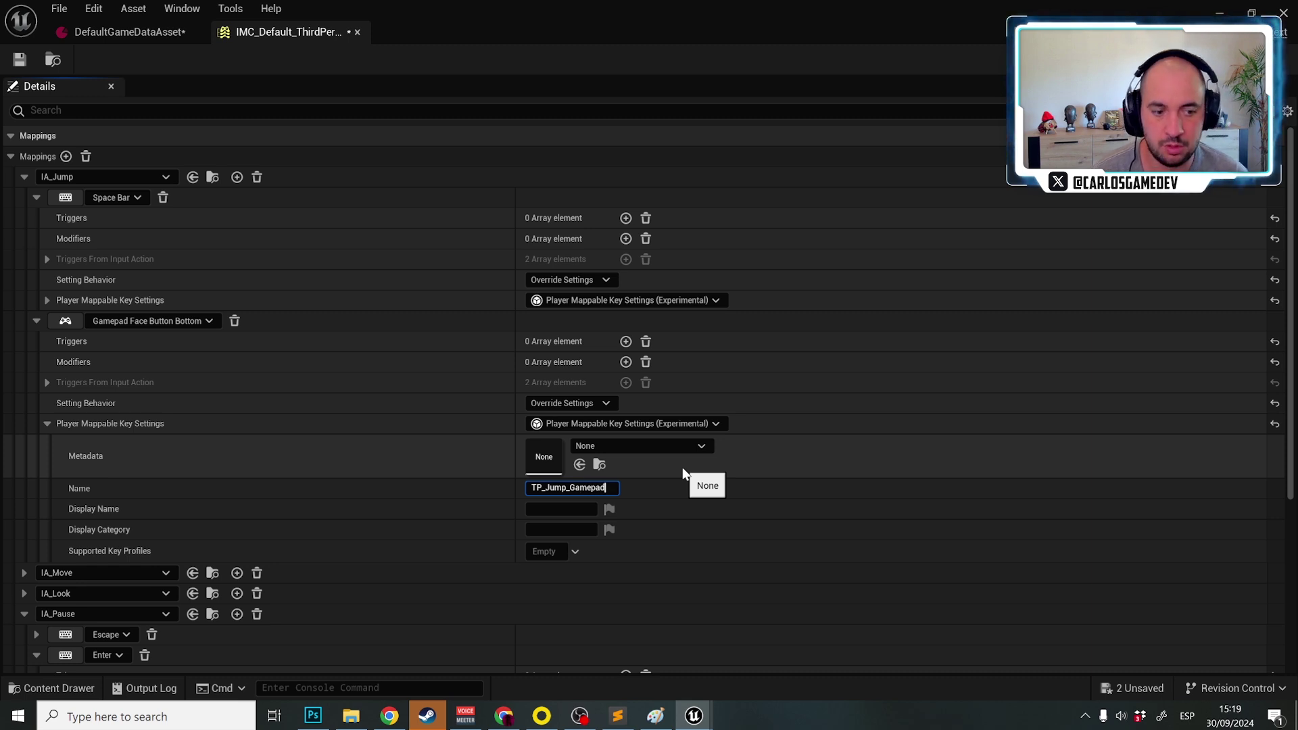
{"action": "type", "text": "pad"}
{"action": "left_click", "coordinate": [545, 507]}
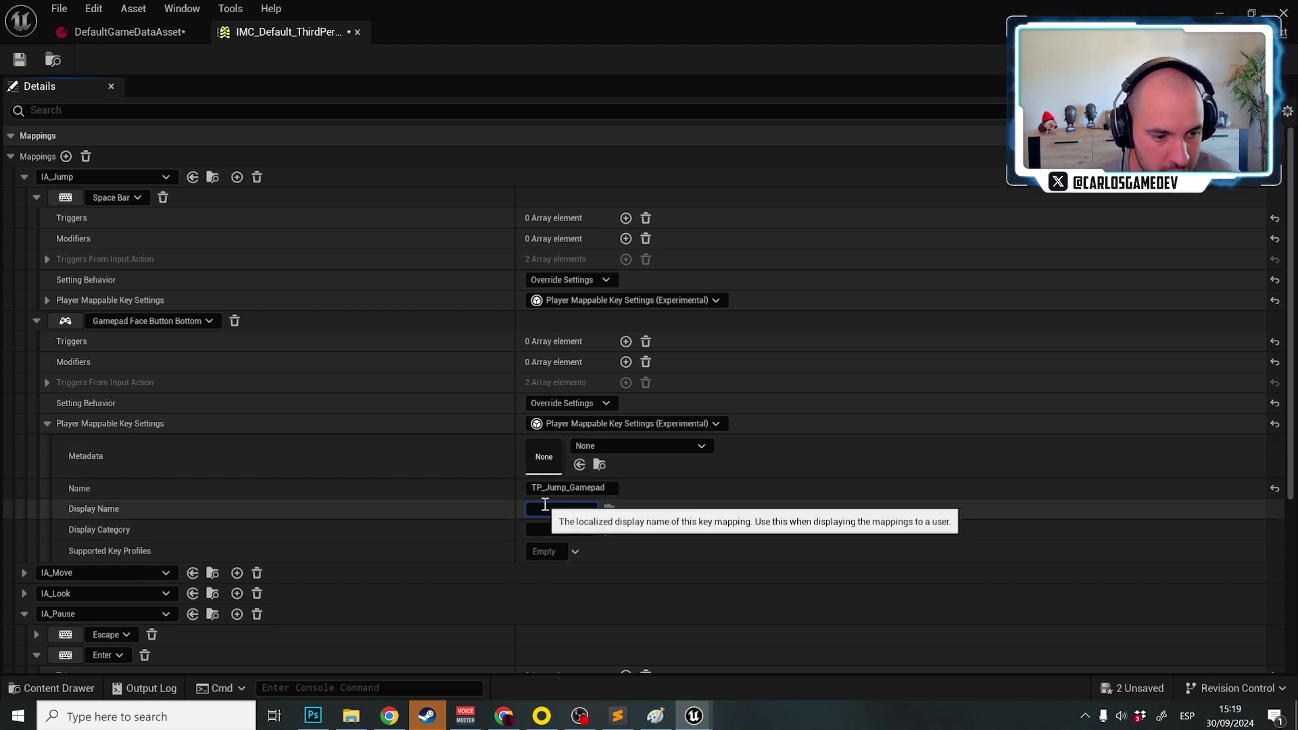
{"action": "type", "text": "TP_Jump_Gamepad"}
{"action": "key", "text": "Return"}
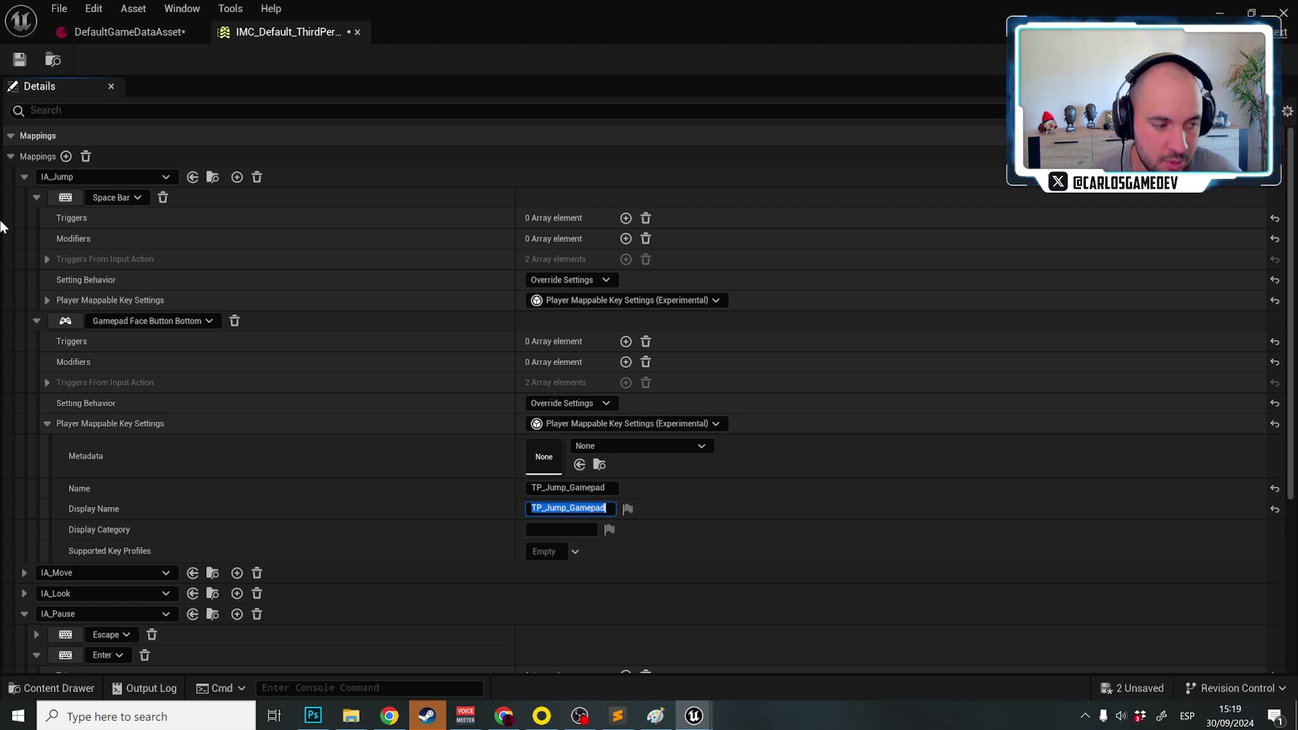
Set IA_Move's W mapping to Override Settings with Player Mappable Key Settings (Experimental), using TP_MoveFoward for Name and Display Name.
{"action": "left_click", "coordinate": [25, 573]}
{"action": "scroll", "coordinate": [25, 573], "scroll_direction": "down", "scroll_amount": 2}
{"action": "left_click", "coordinate": [36, 398]}
{"action": "left_click", "coordinate": [572, 461]}
{"action": "left_click", "coordinate": [553, 483]}
{"action": "left_click", "coordinate": [572, 544]}
{"action": "type", "text": "TP_MoveFoward"}
{"action": "type", "text": "TP_MoveFoward"}
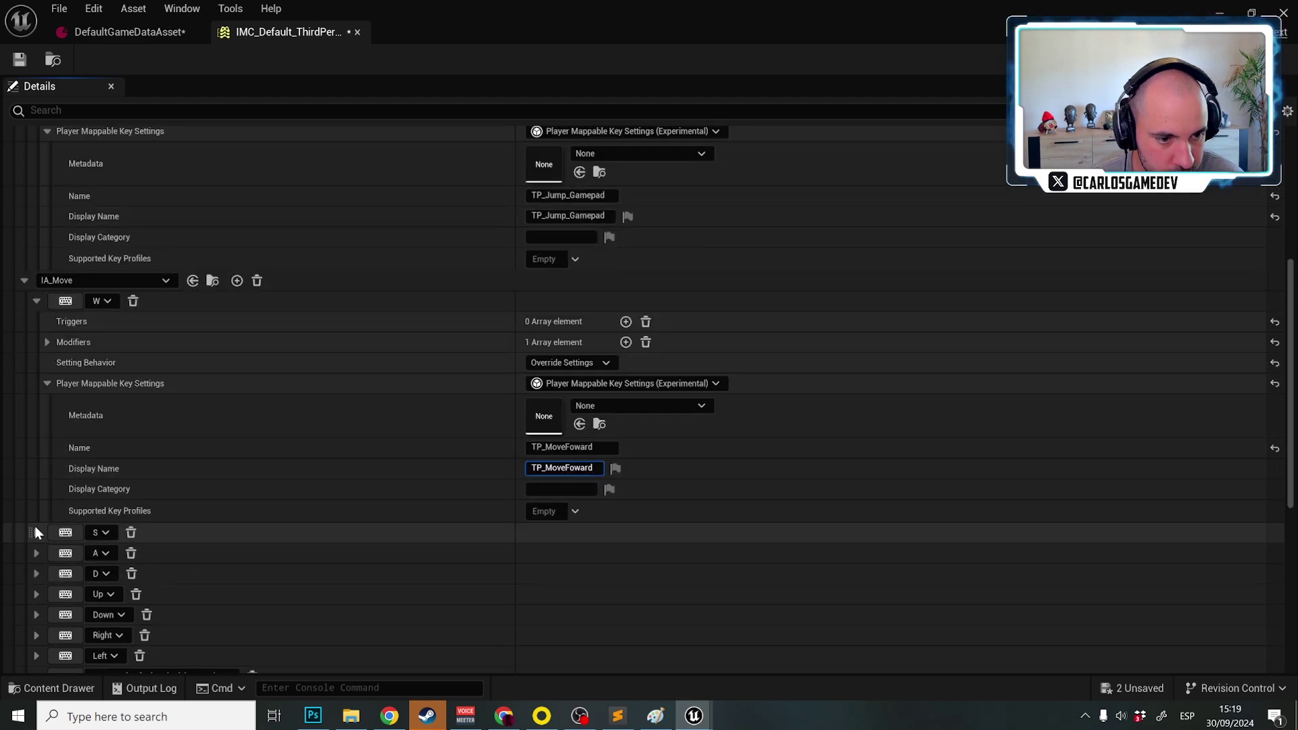
Set IA_Move's S mapping to Override Settings with Player Mappable Key Settings (Experimental), using TP_MoveBackards for Name and Display Name.
{"action": "left_click", "coordinate": [37, 533]}
{"action": "left_click", "coordinate": [591, 583]}
{"action": "type", "text": "TP_MoveBackards"}
{"action": "left_click", "coordinate": [563, 603]}
{"action": "type", "text": "TP_MoveBackards"}
{"action": "left_click", "coordinate": [569, 604]}
Set IA_Move's A mapping to Override Settings with Player Mappable Key Settings (Experimental), using TP_MoveLeft for Name and Display Name.
{"action": "left_click", "coordinate": [654, 655]}
{"action": "type", "text": "TP_Mob"}
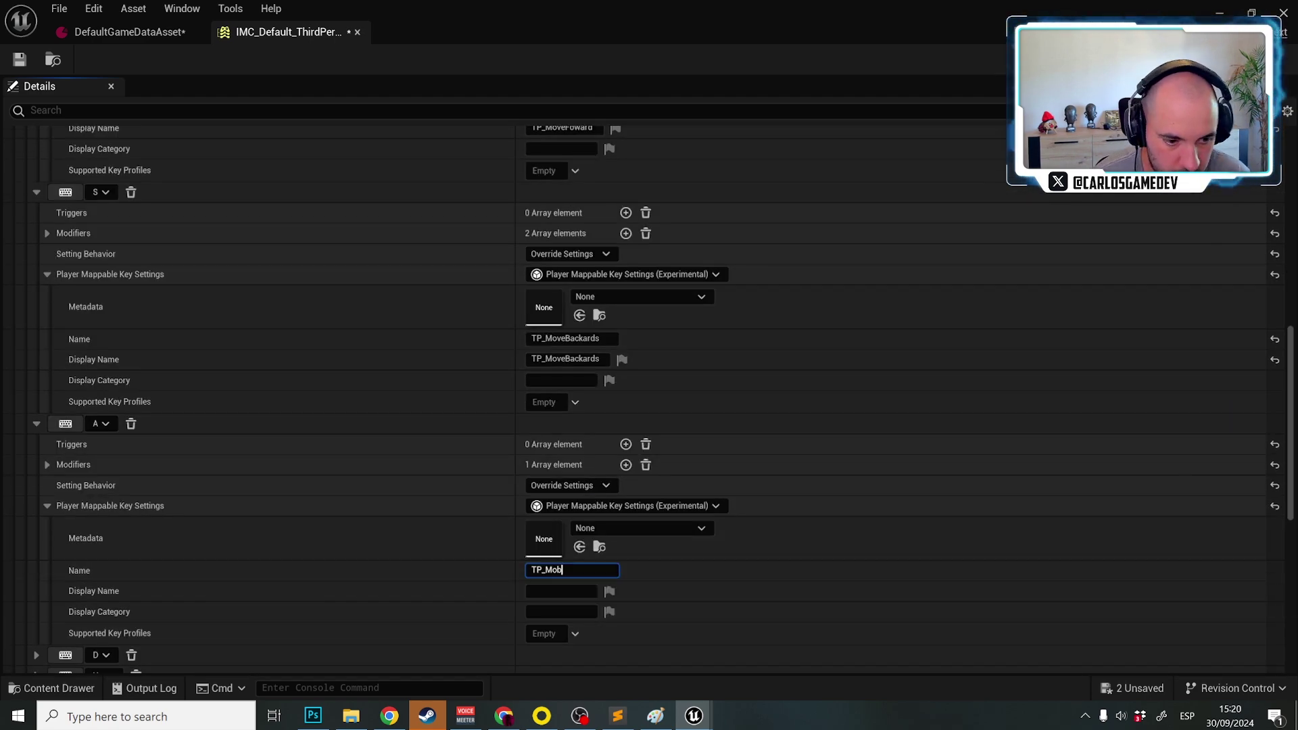
{"action": "key", "text": "BackSpace"}
{"action": "type", "text": "veLeft"}
{"action": "left_click", "coordinate": [568, 571]}
Set Name and Display Name in the Player Mappable Key Settings of IA_Move's D mapping to TP_MoveRight.
{"action": "left_click", "coordinate": [568, 602]}
{"action": "type", "text": "TP_MoveRight"}
{"action": "left_click", "coordinate": [553, 558]}
Remove the Up, Down, Right and Left key mappings from IA_Move.
{"action": "left_click", "coordinate": [560, 588]}
{"action": "type", "text": "TP"}
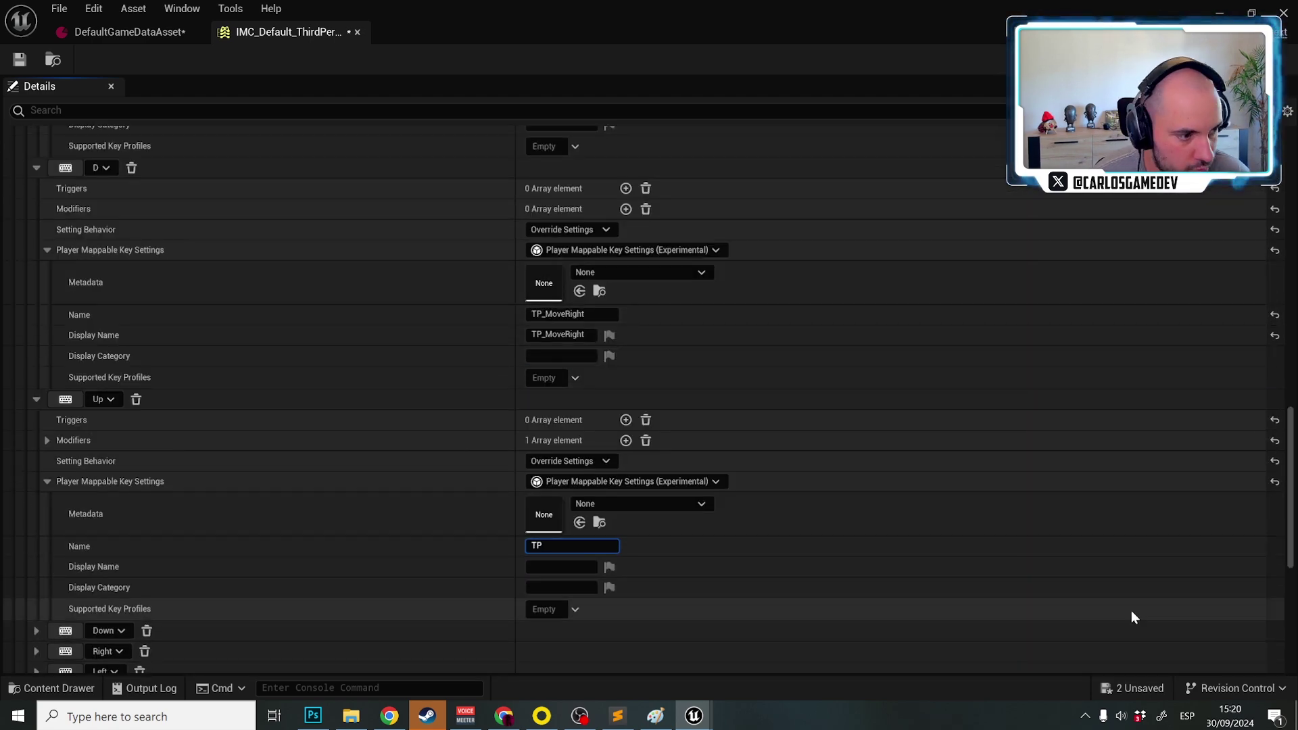
{"action": "left_click", "coordinate": [136, 399]}
{"action": "left_click", "coordinate": [148, 321]}
{"action": "left_click", "coordinate": [144, 397]}
{"action": "left_click", "coordinate": [141, 417]}
Override the Gamepad Left Thumbstick 2D-Axis settings with Player Mappable Key Settings (Experimental), using TP_Move_Gamepad for Name and Display Name.
{"action": "left_click", "coordinate": [606, 499]}
{"action": "left_click", "coordinate": [565, 528]}
{"action": "left_click", "coordinate": [45, 520]}
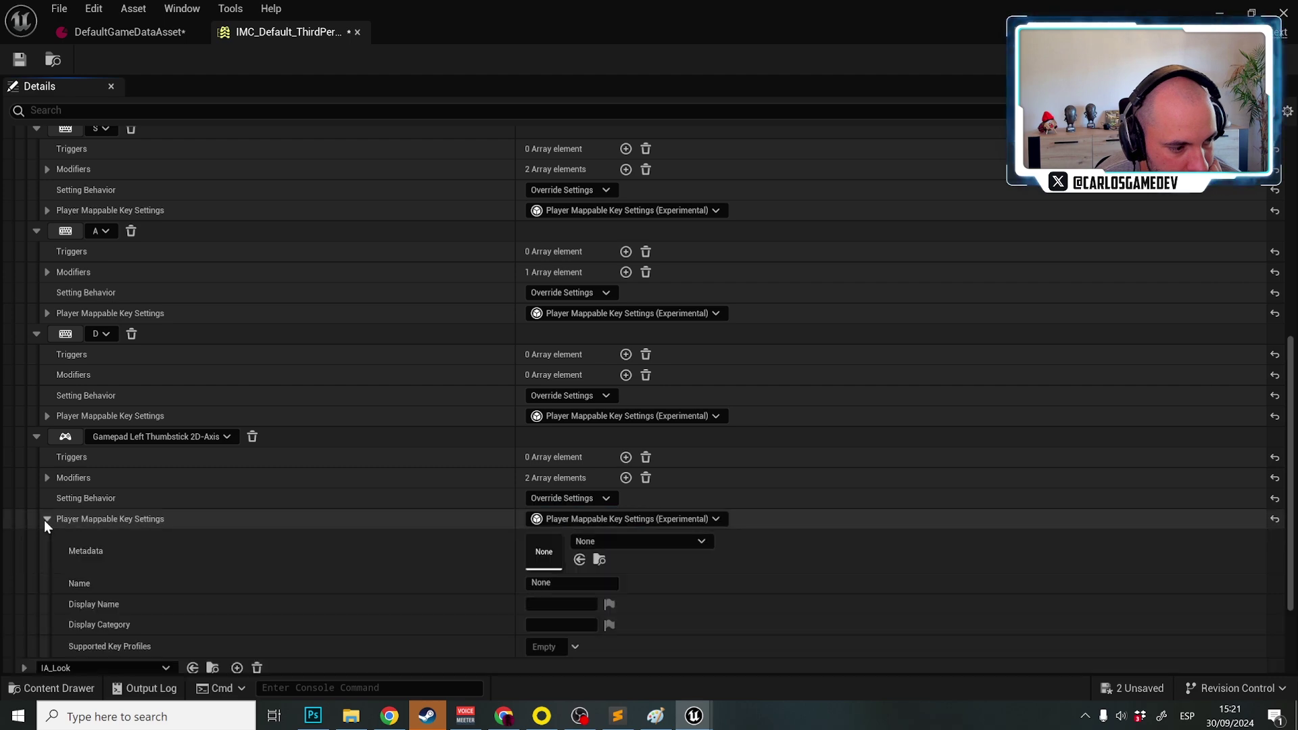
{"action": "left_click", "coordinate": [561, 604]}
{"action": "type", "text": "TP_Move_Gamepad"}
Set IA_Look's Mouse XY 2D-Axis mapping to Override Settings with Player Mappable Key Settings (Experimental) and name it TP_Look.
{"action": "left_click", "coordinate": [24, 668]}
{"action": "left_click", "coordinate": [36, 561]}
{"action": "left_click", "coordinate": [581, 524]}
{"action": "left_click", "coordinate": [47, 544]}
{"action": "left_click", "coordinate": [559, 608]}
{"action": "type", "text": "TP_"}
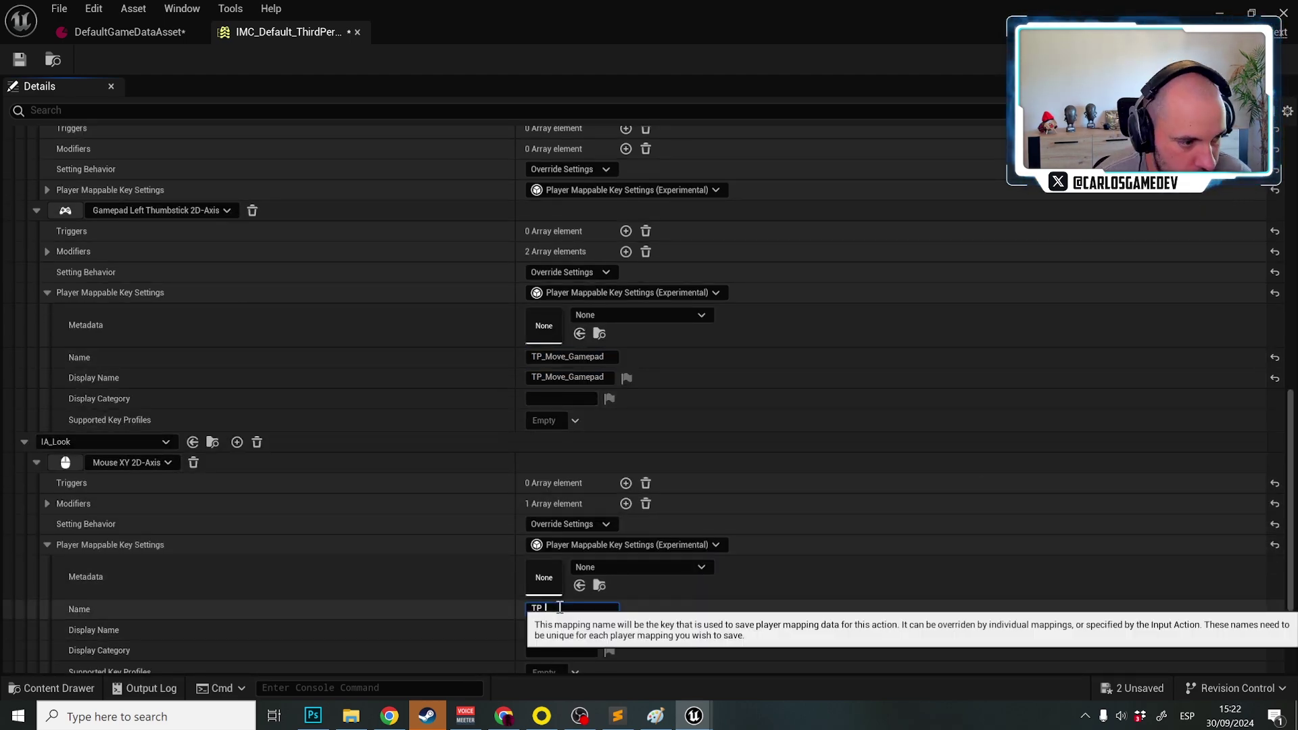
{"action": "type", "text": "Look"}
{"action": "type", "text": "TP_Look"}
Override the Gamepad Right Thumbstick 2D-Axis settings with Player Mappable Key Settings (Experimental), using TP_Look_Gamepad for Name and Display Name.
{"action": "left_click", "coordinate": [36, 540]}
{"action": "left_click", "coordinate": [582, 622]}
{"action": "left_click", "coordinate": [47, 540]}
{"action": "left_click", "coordinate": [568, 603]}
{"action": "type", "text": "TP_Look_Gamepad"}
{"action": "key", "text": "ctrl+a"}
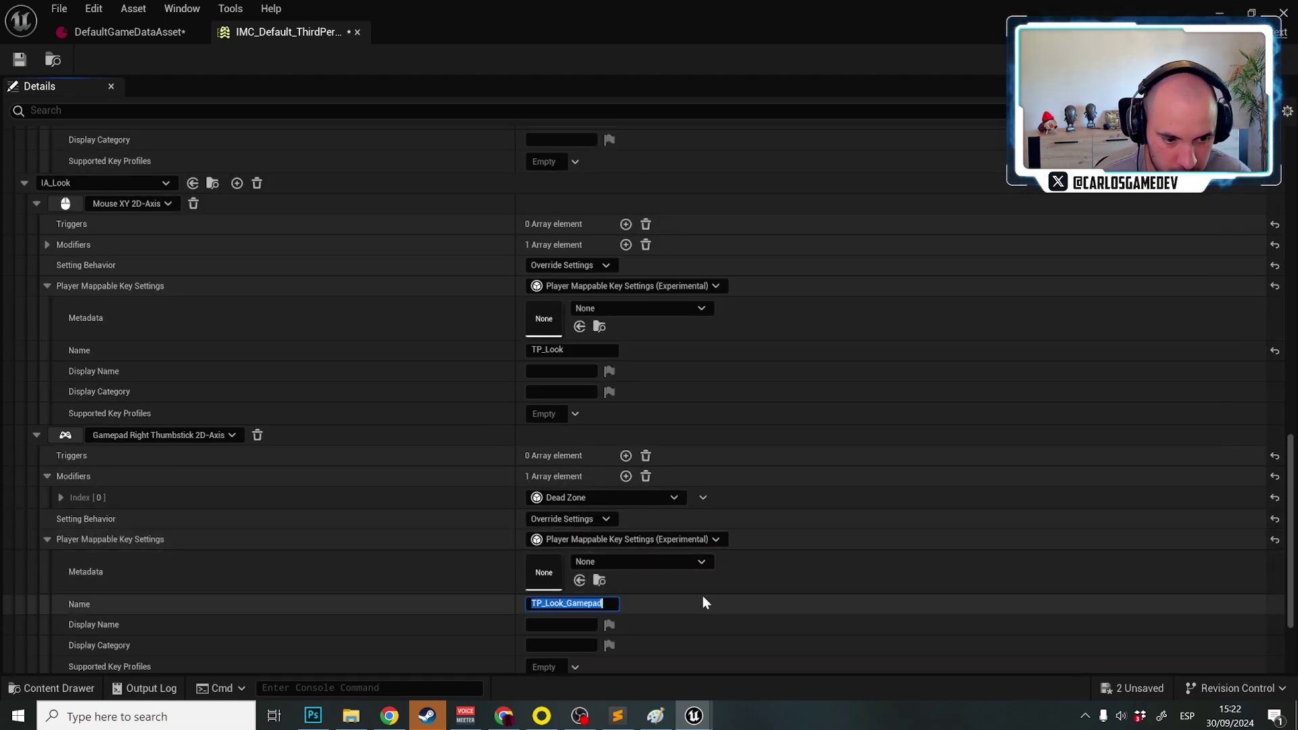
{"action": "key", "text": "ctrl+c"}
{"action": "left_click", "coordinate": [561, 625]}
{"action": "key", "text": "ctrl+v"}
Set the Mouse XY 2D-Axis mapping's Display Name to TP_Look and save the mapping context.
{"action": "left_click", "coordinate": [561, 371]}
{"action": "type", "text": "TP_Look"}
{"action": "scroll", "coordinate": [415, 424], "scroll_direction": "up", "scroll_amount": 10}
{"action": "scroll", "coordinate": [415, 424], "scroll_direction": "down", "scroll_amount": 15}
{"action": "left_click", "coordinate": [19, 60]}
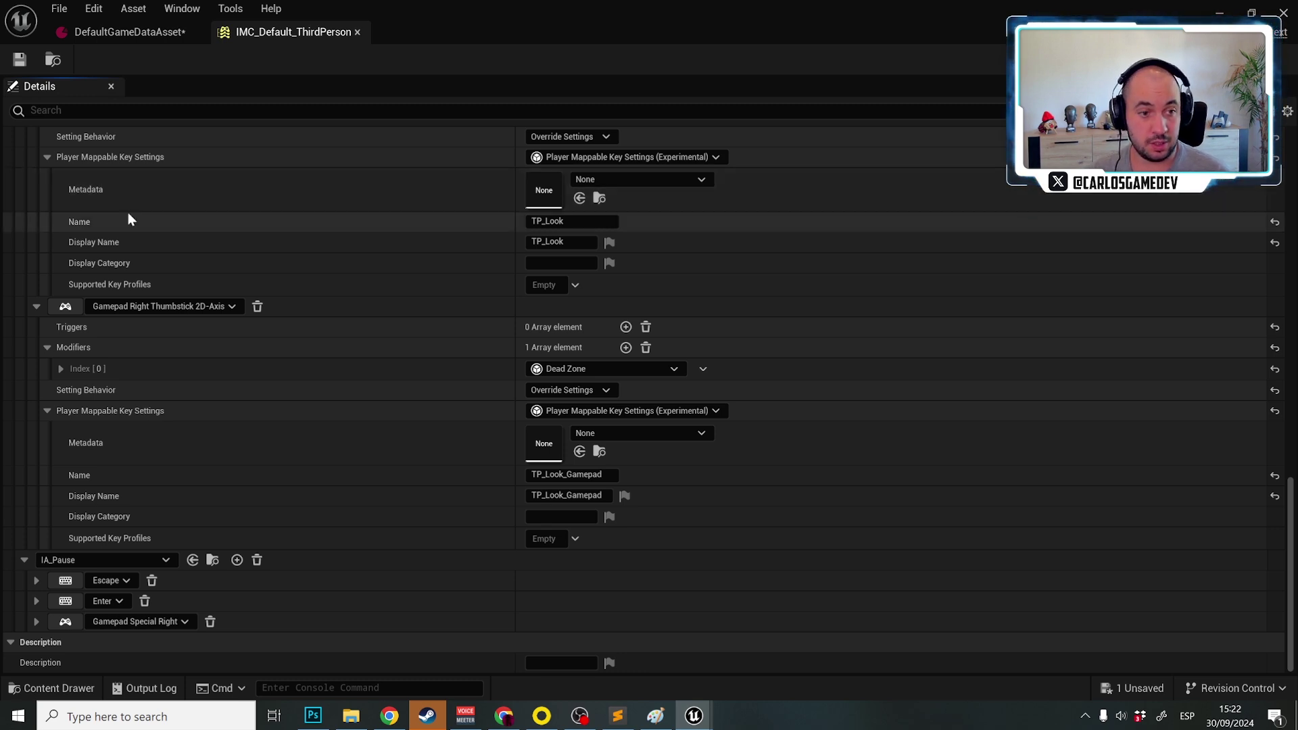
Review the player-mappable settings of the IA_Move and IA_Look mappings, including their Name and Display Name values.
{"action": "scroll", "coordinate": [319, 469], "scroll_direction": "up", "scroll_amount": 3}
{"action": "scroll", "coordinate": [234, 458], "scroll_direction": "up", "scroll_amount": 7}
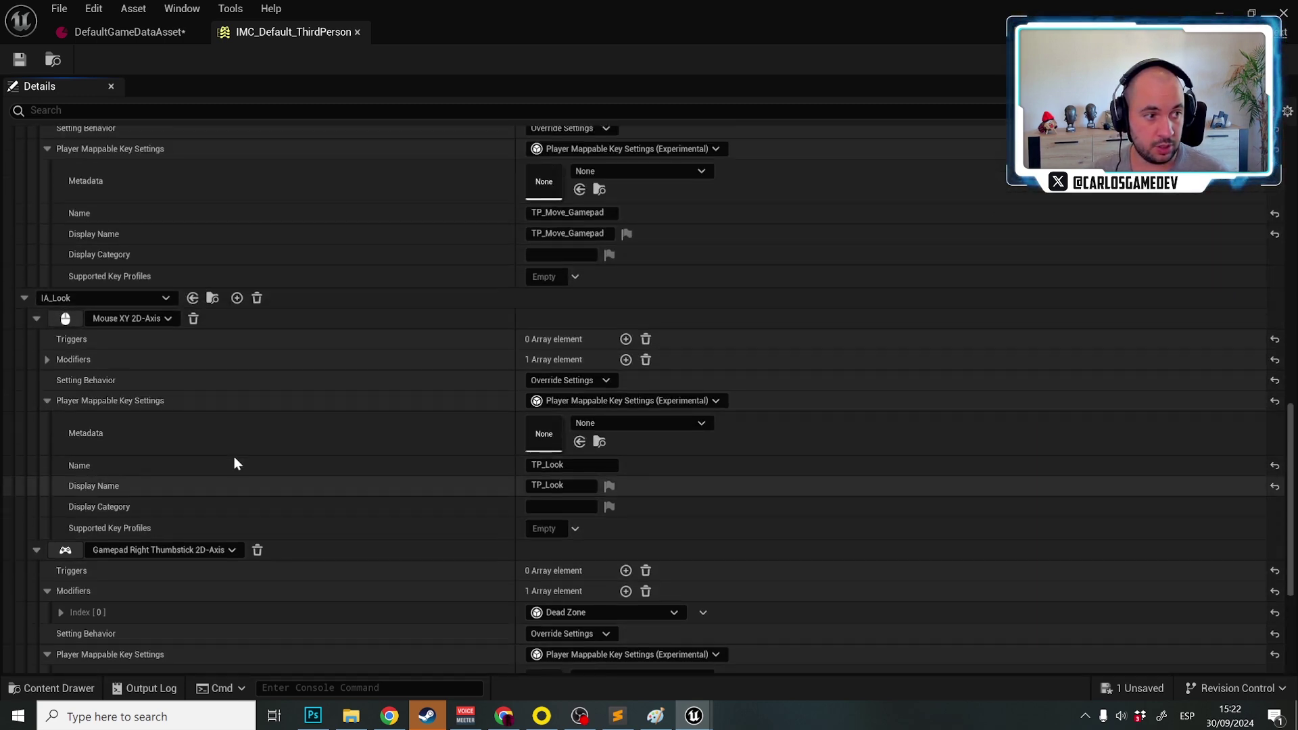
{"action": "scroll", "coordinate": [234, 457], "scroll_direction": "up", "scroll_amount": 4}
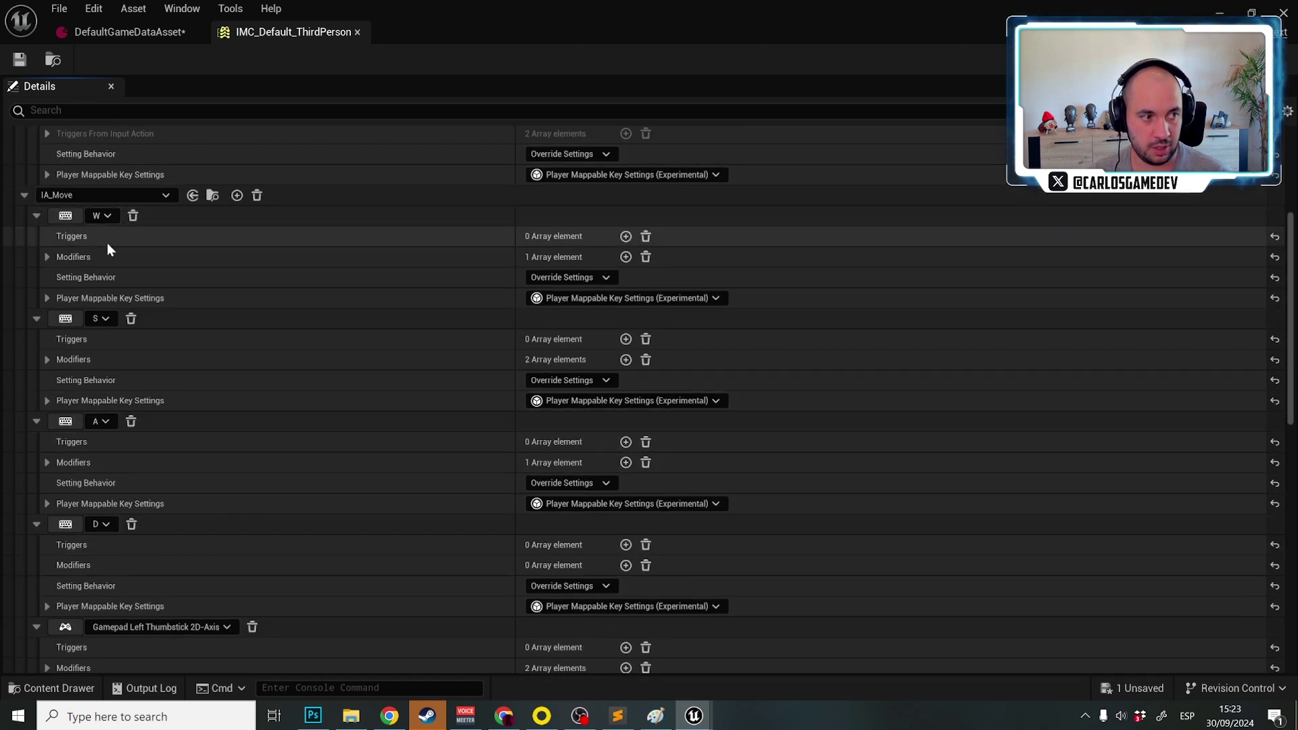
{"action": "scroll", "coordinate": [158, 465], "scroll_direction": "down", "scroll_amount": 2}
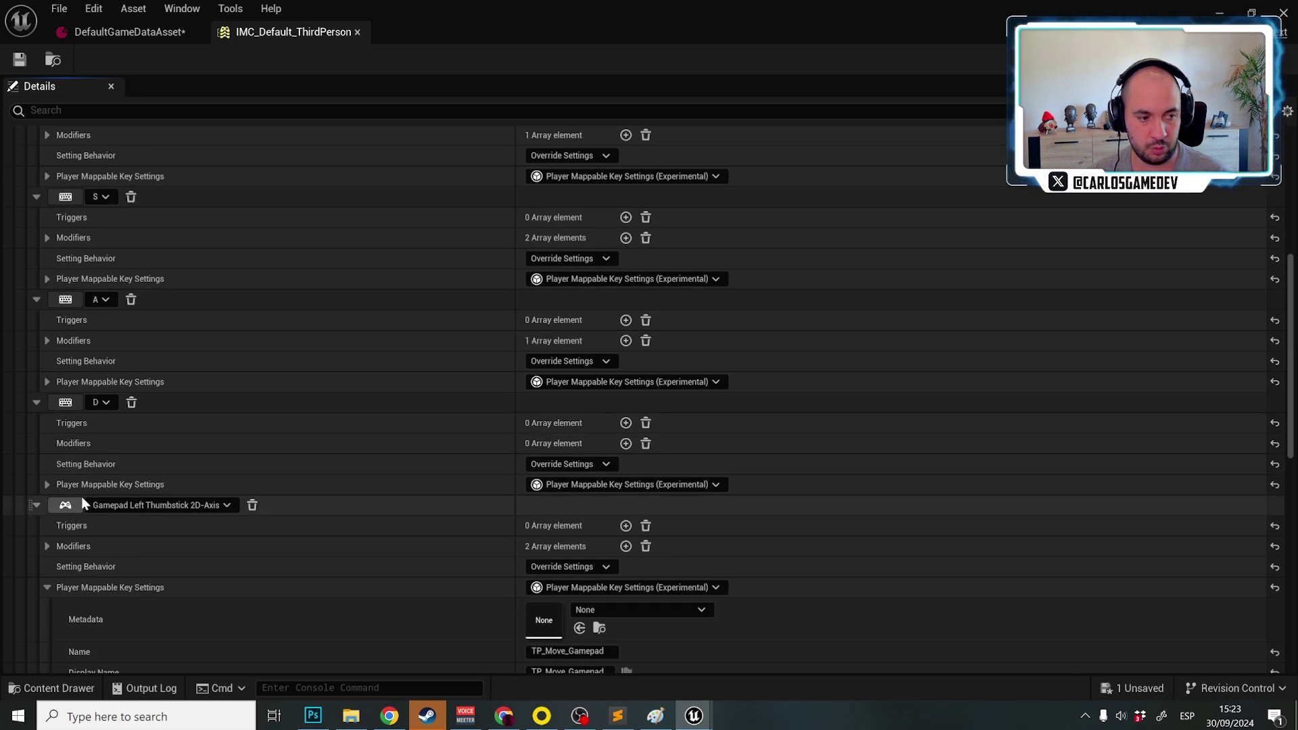
{"action": "scroll", "coordinate": [541, 555], "scroll_direction": "down", "scroll_amount": 2}
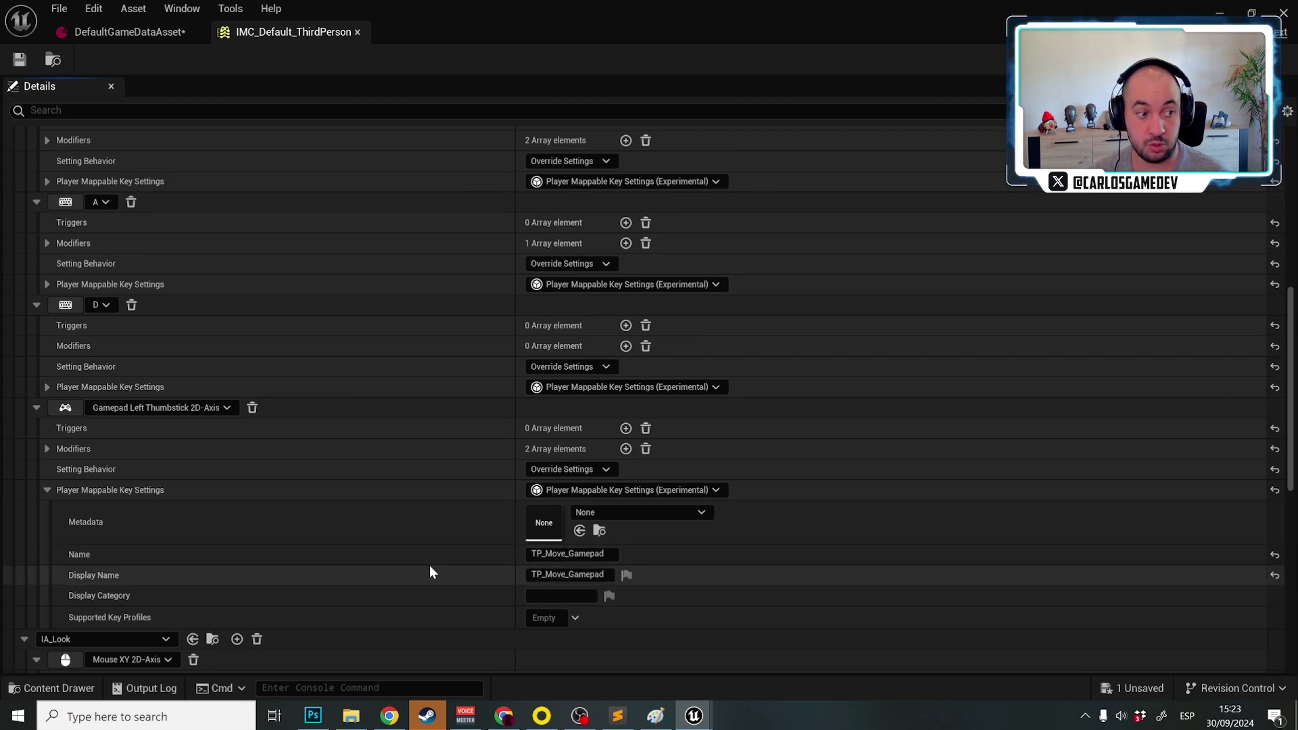
{"action": "scroll", "coordinate": [338, 513], "scroll_direction": "down", "scroll_amount": 3}
{"action": "scroll", "coordinate": [338, 512], "scroll_direction": "down", "scroll_amount": 4}
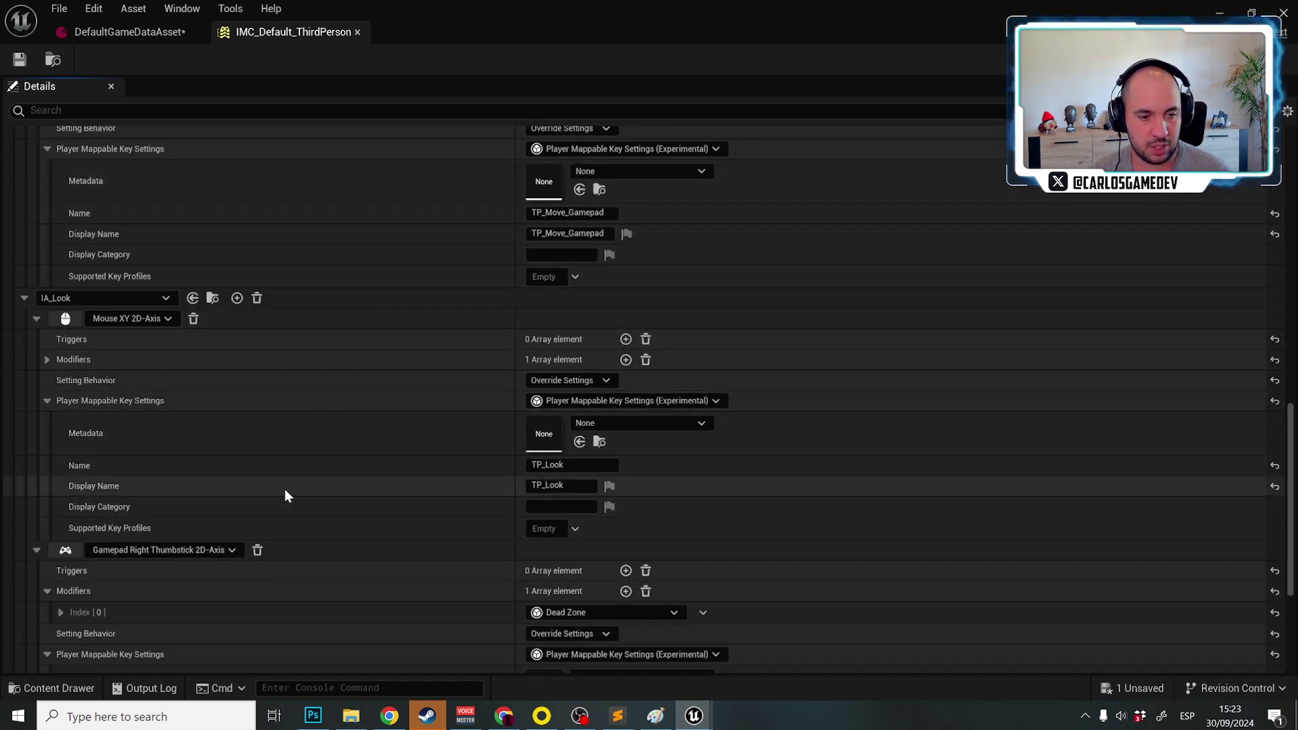
{"action": "scroll", "coordinate": [286, 494], "scroll_direction": "down", "scroll_amount": 5}
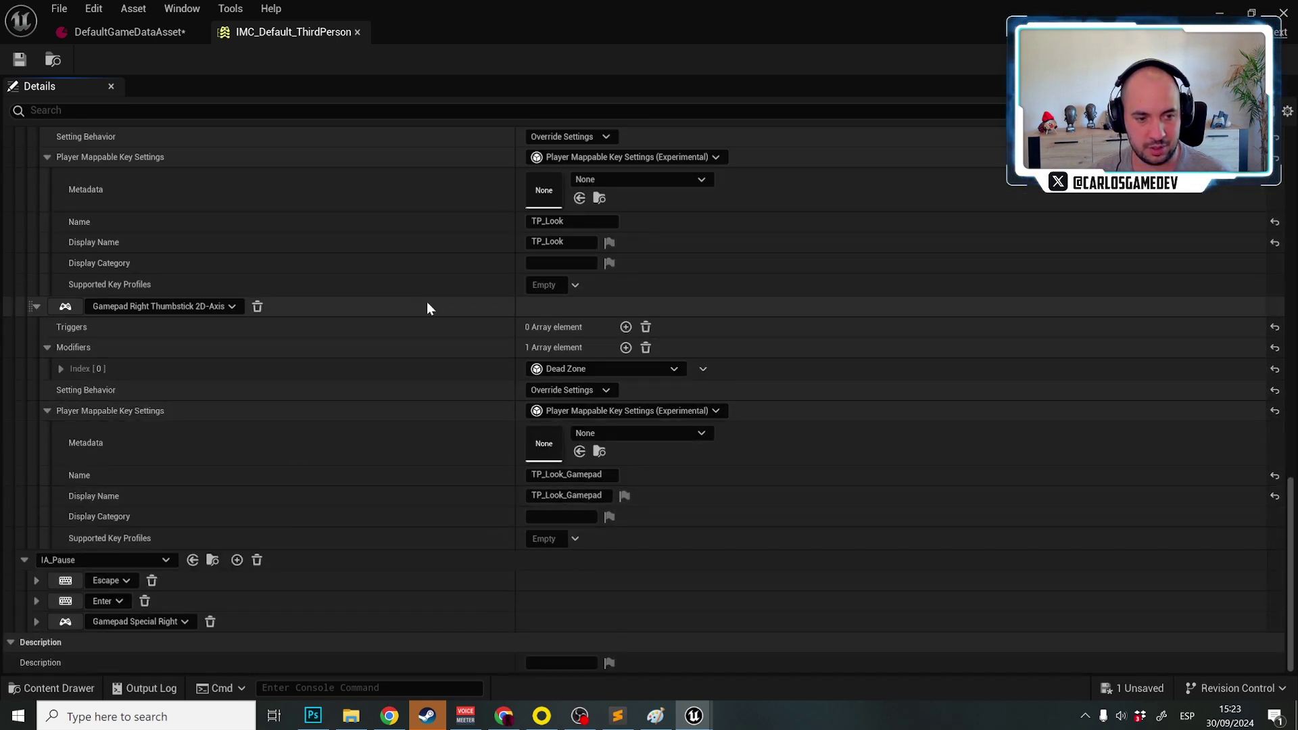
Close both open asset editors and run the level preview, testing forward movement and jumping.
{"action": "middle_click", "coordinate": [284, 37]}
{"action": "middle_click", "coordinate": [161, 41]}
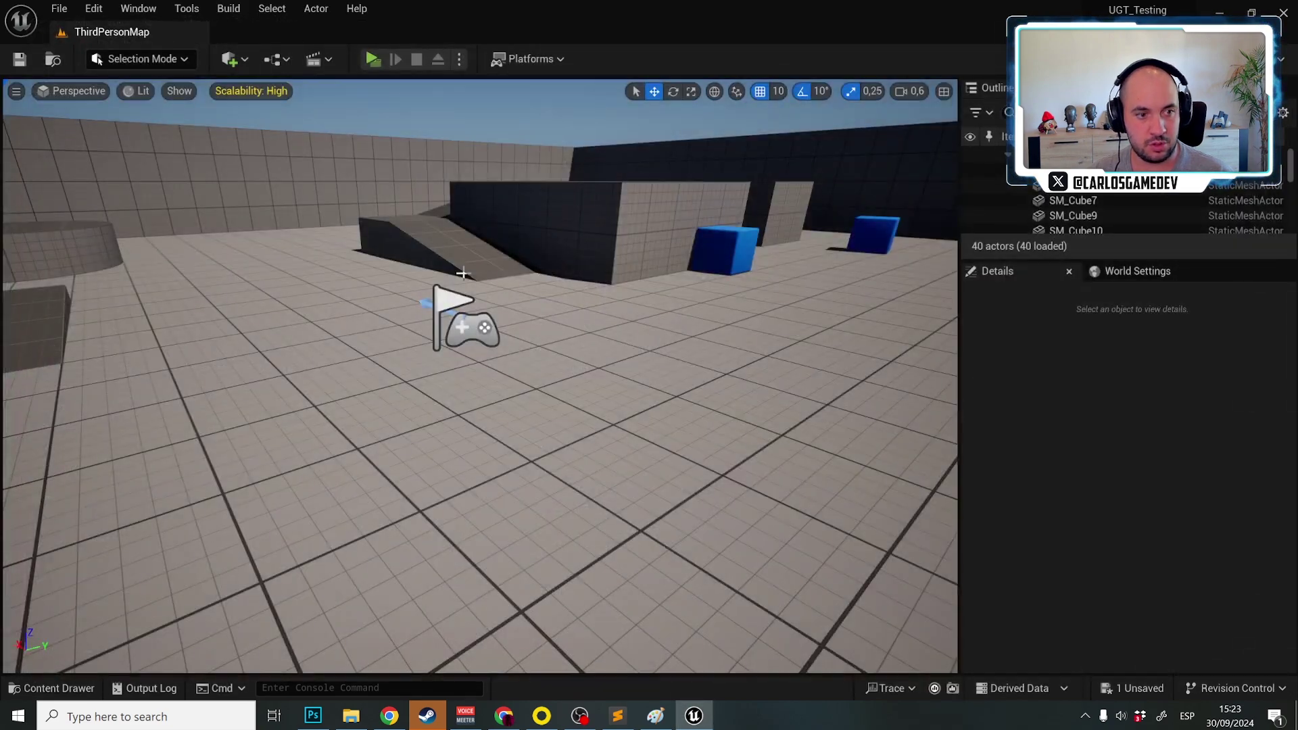
{"action": "left_click", "coordinate": [372, 59]}
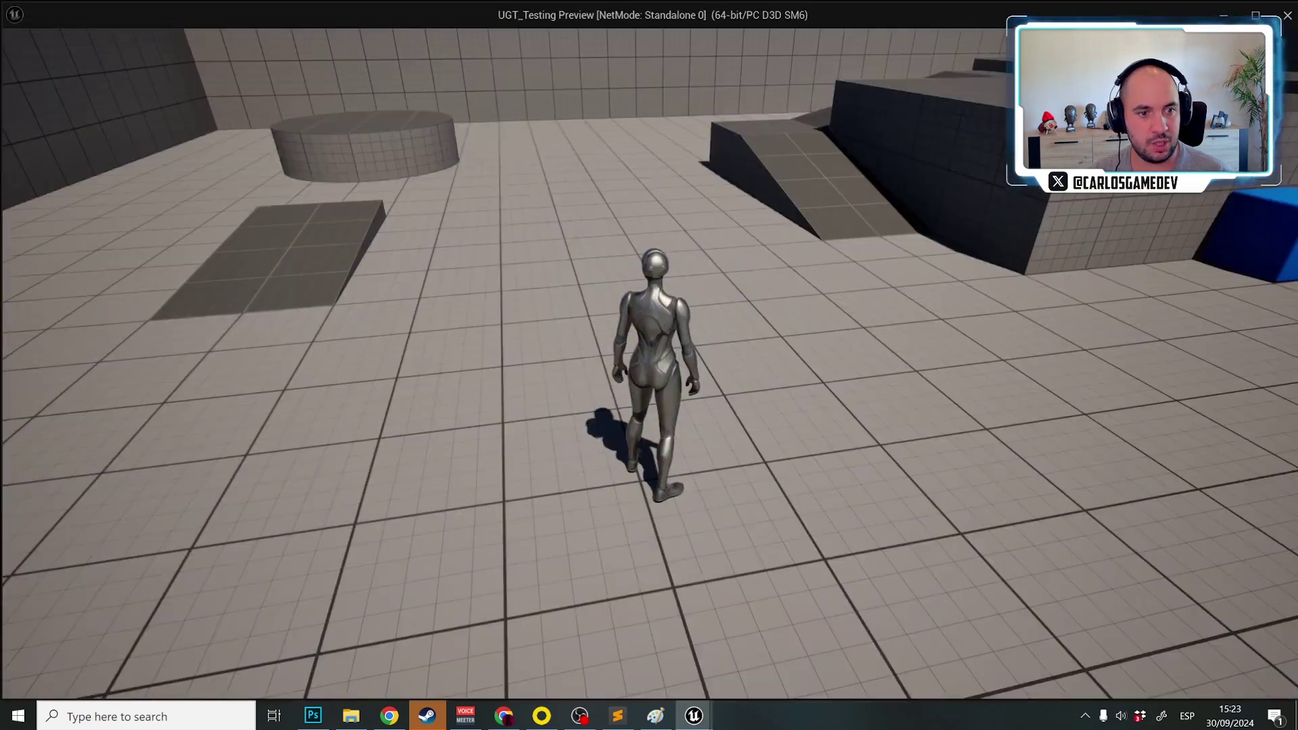
{"action": "key", "text": "w"}
{"action": "key", "text": "space"}
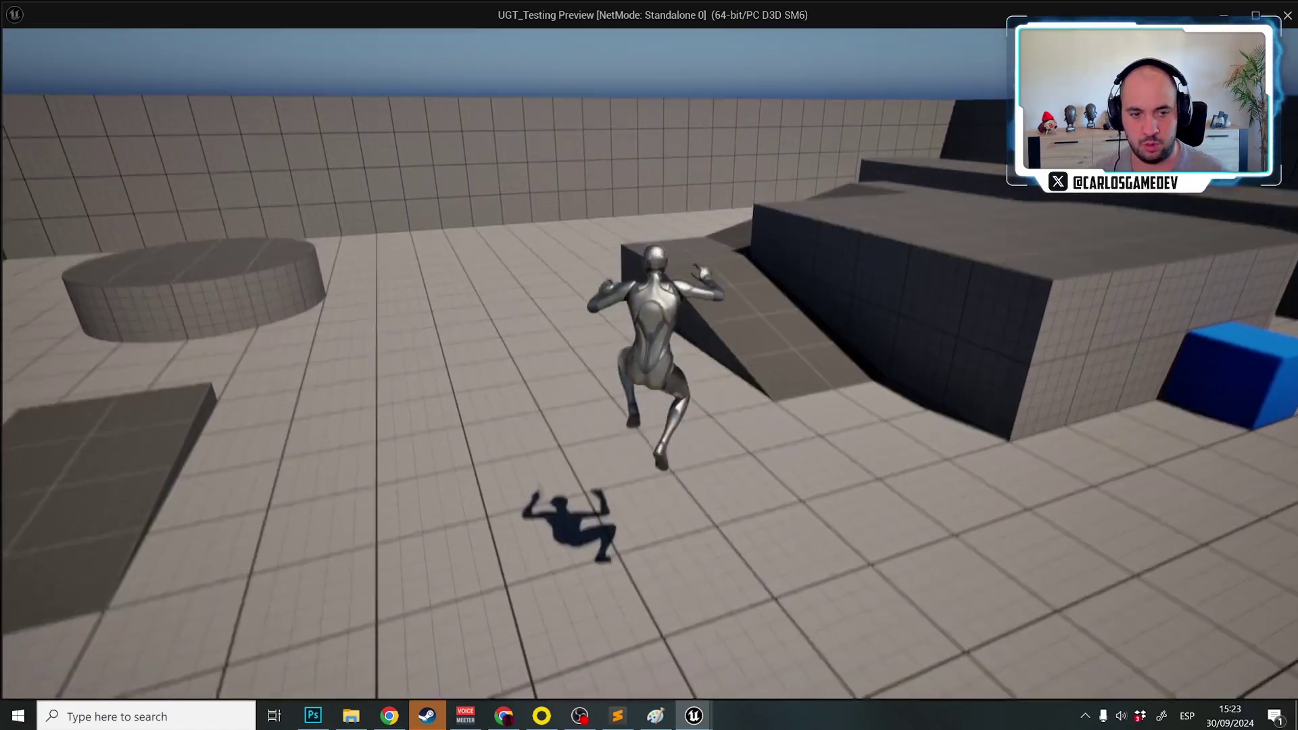
Examine the IMC_Default_ThirdPerson key bindings under Keyboard and Mouse Controls in the preview's pause menu.
{"action": "key", "text": "Escape"}
{"action": "left_click", "coordinate": [151, 142]}
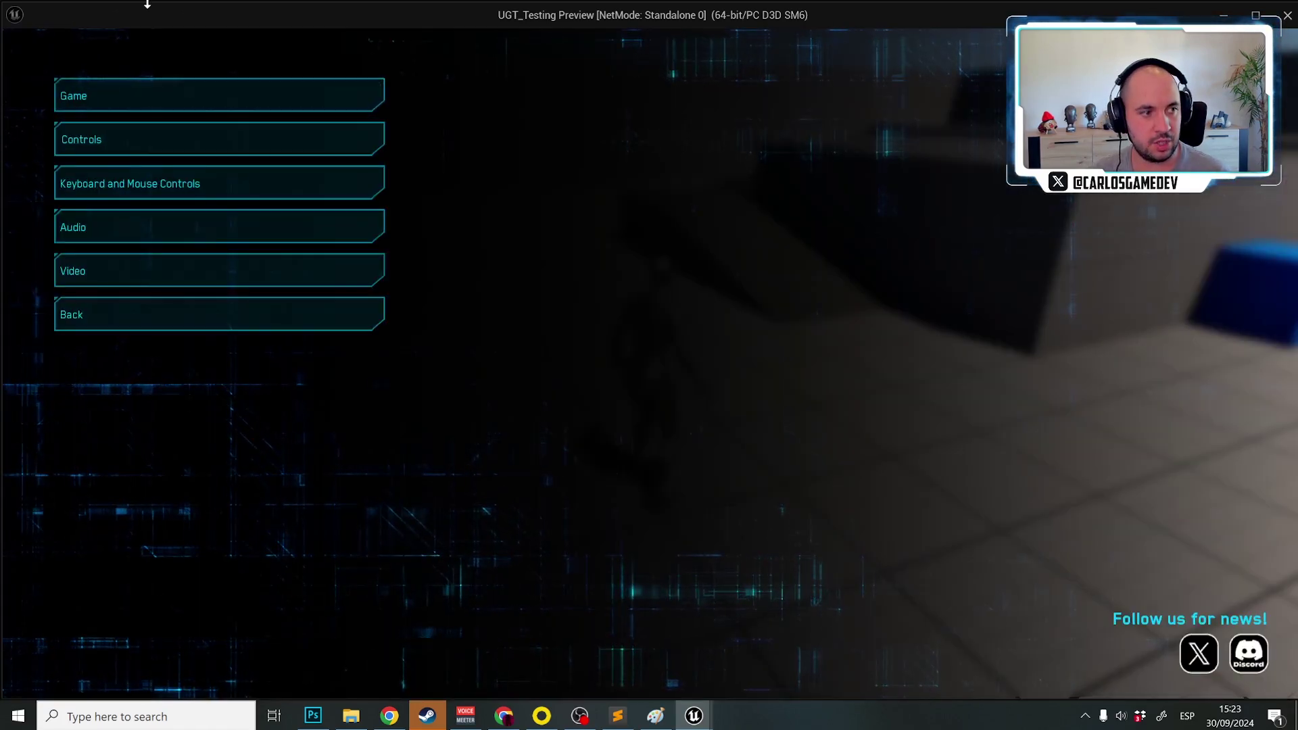
{"action": "left_click", "coordinate": [95, 195]}
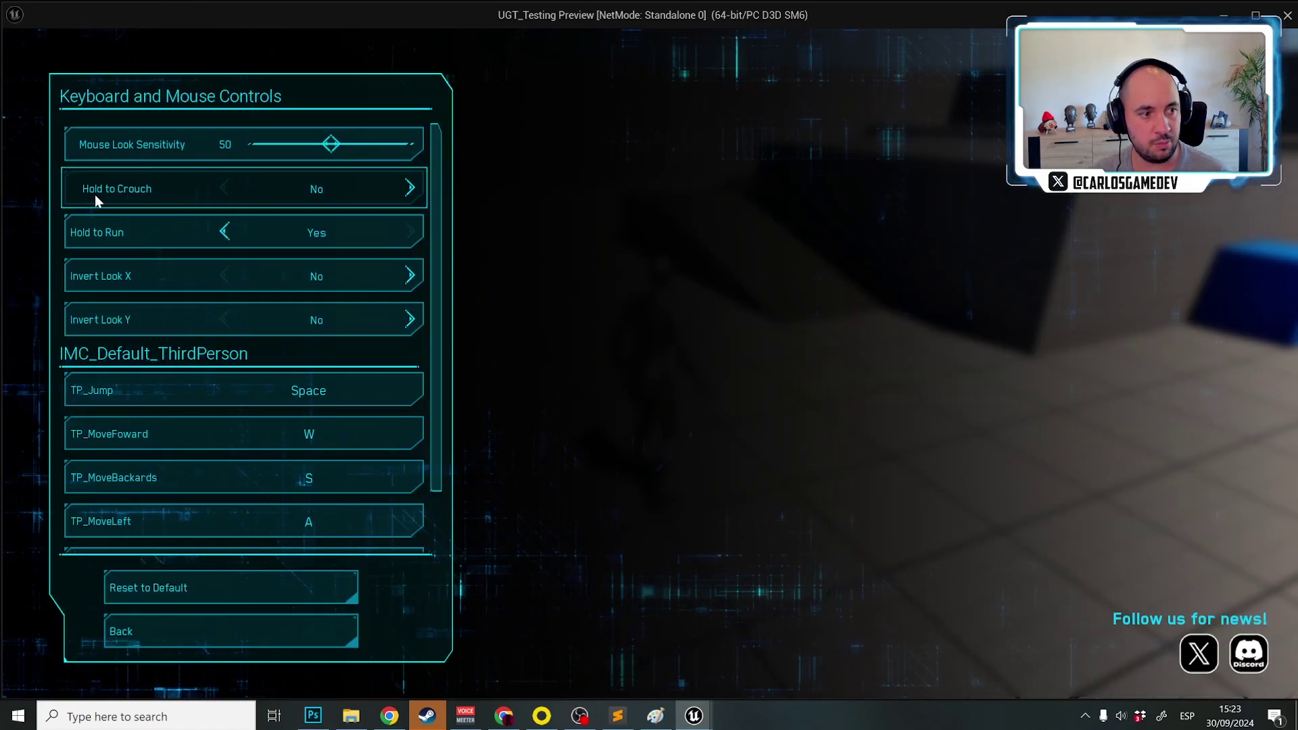
{"action": "scroll", "coordinate": [192, 368], "scroll_direction": "down", "scroll_amount": 2}
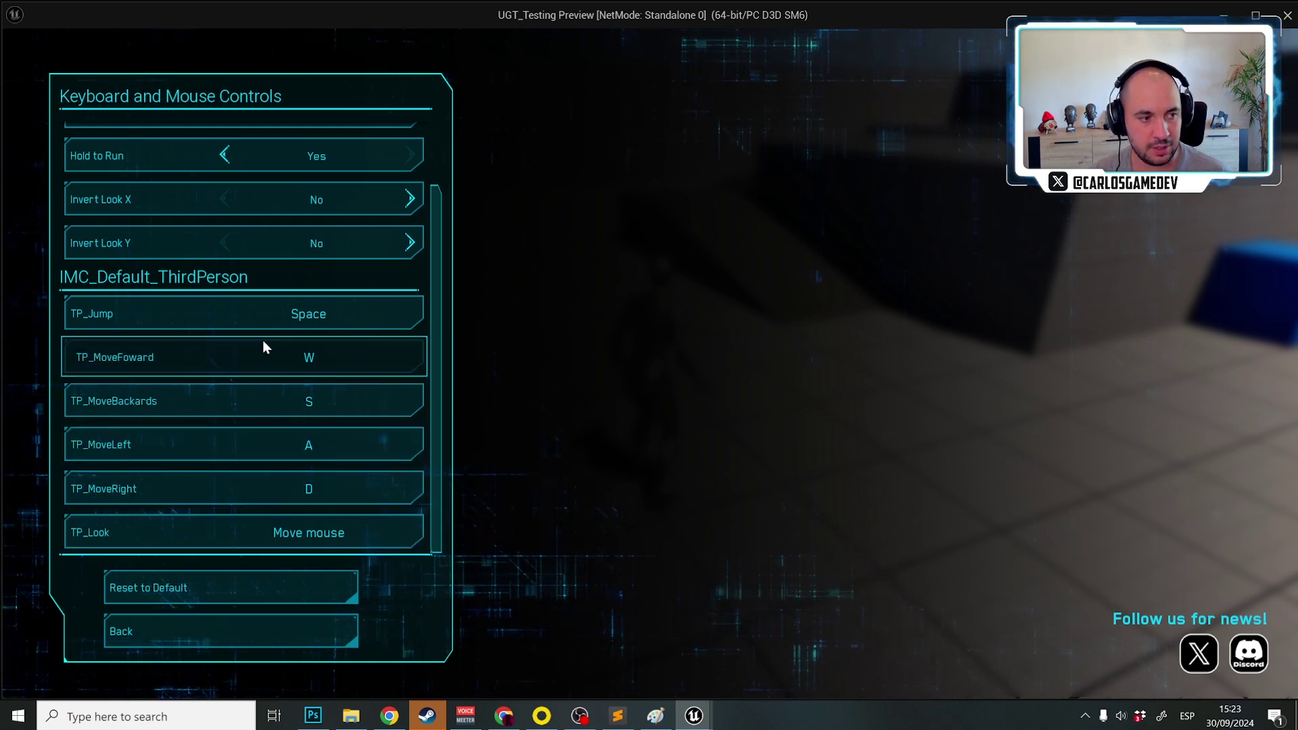
Rebind TP_MoveBackards to M, return to the game and test moving backwards with the new key.
{"action": "left_click", "coordinate": [353, 405]}
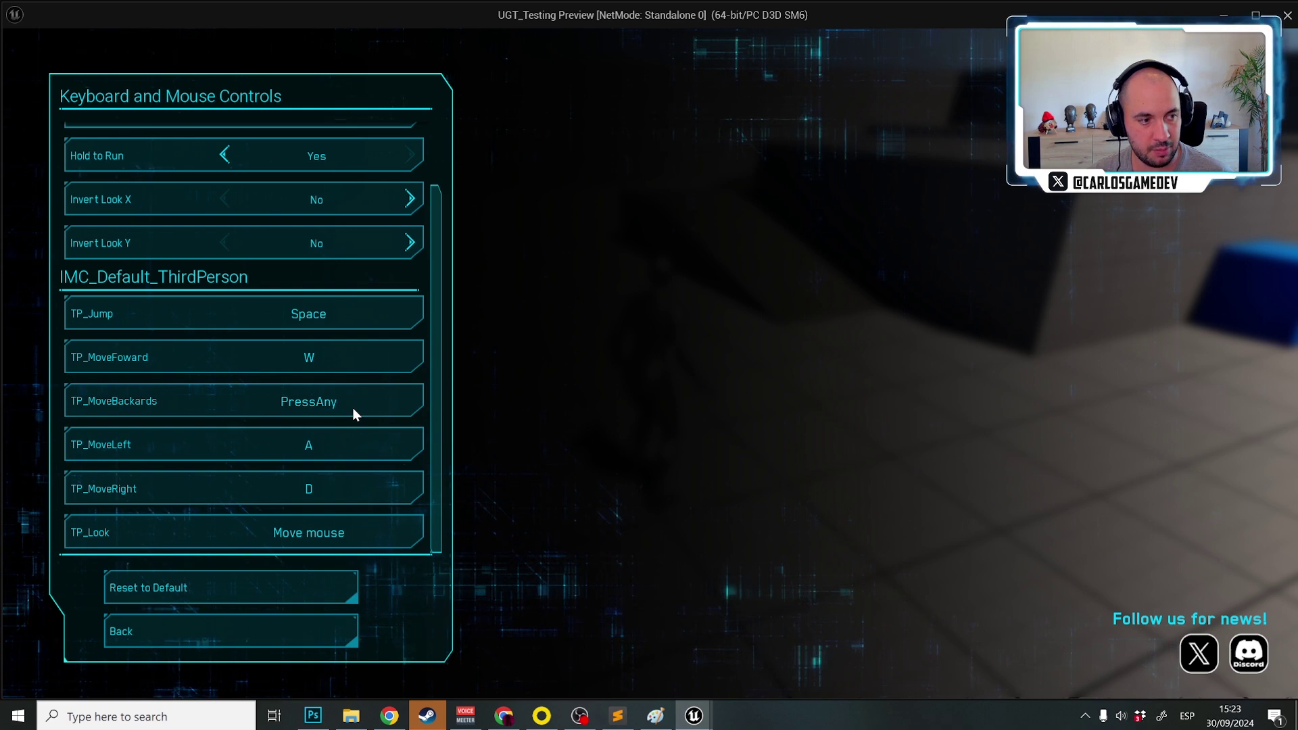
{"action": "key", "text": "m"}
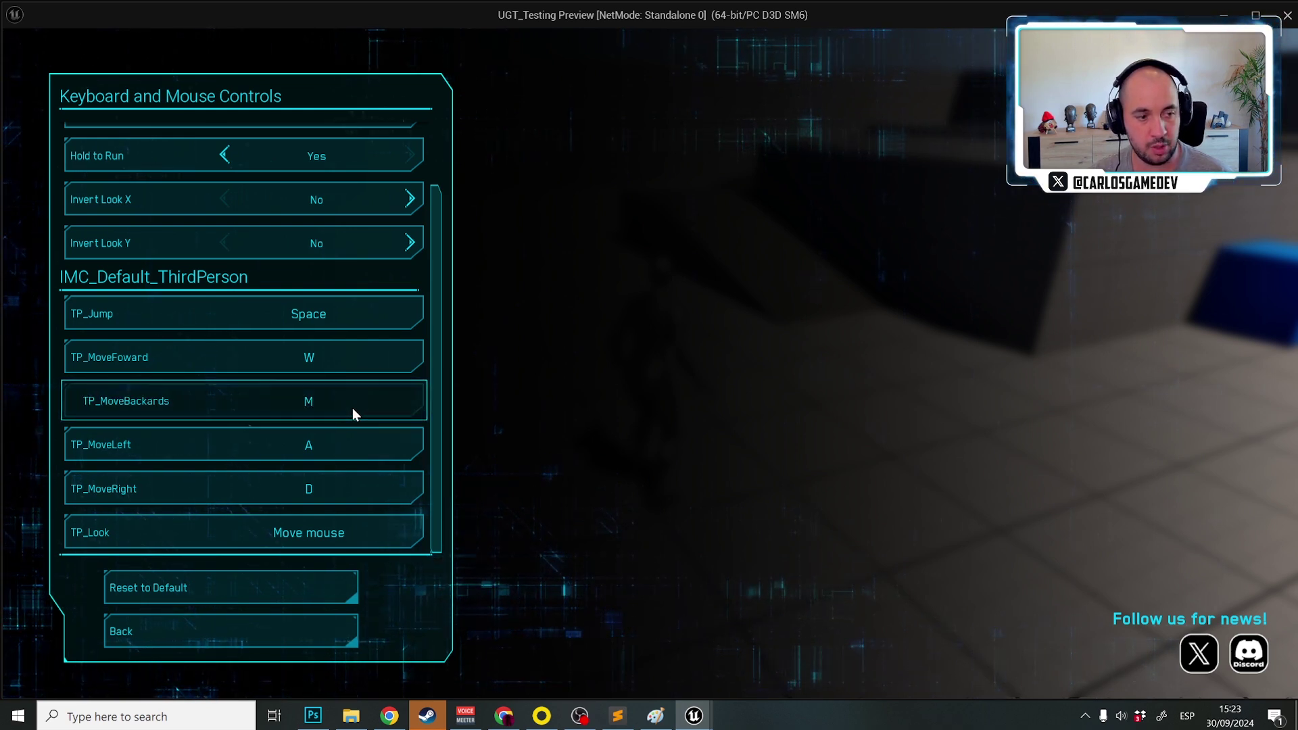
{"action": "key", "text": "Escape"}
{"action": "key", "text": "Escape"}
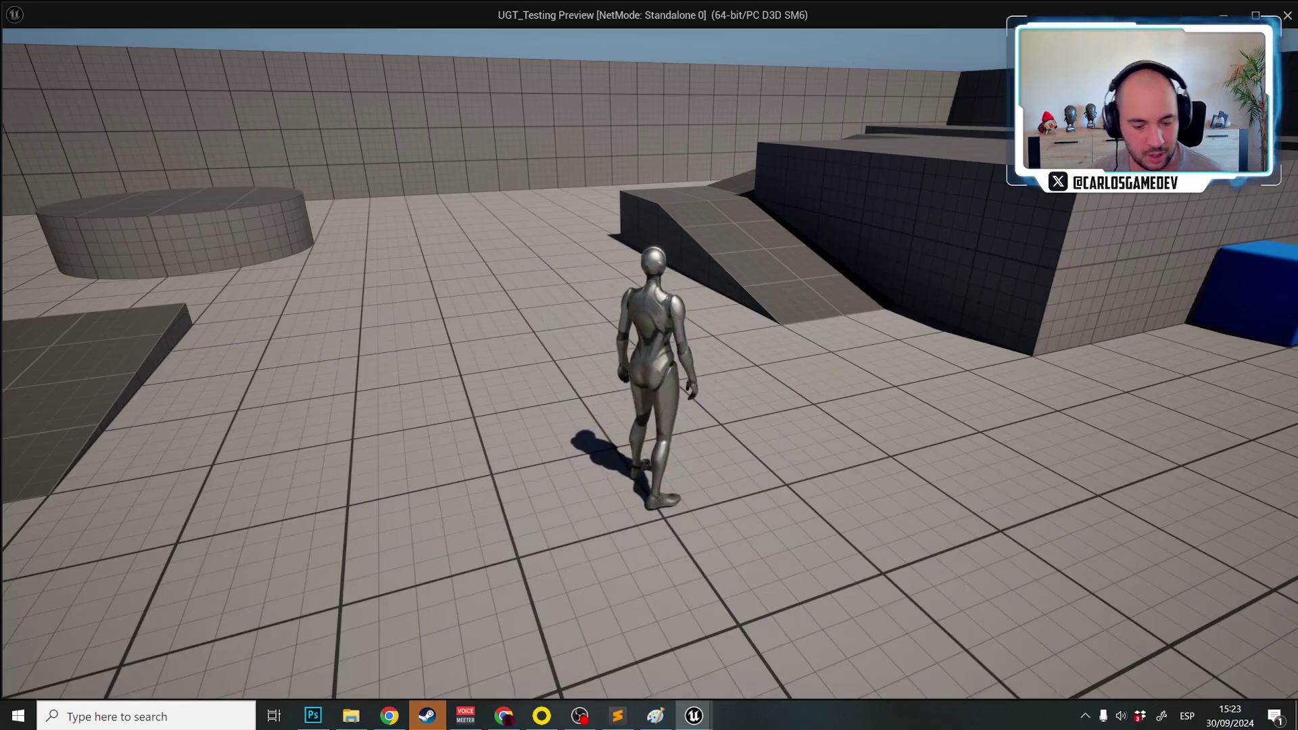
{"action": "key", "text": "m"}
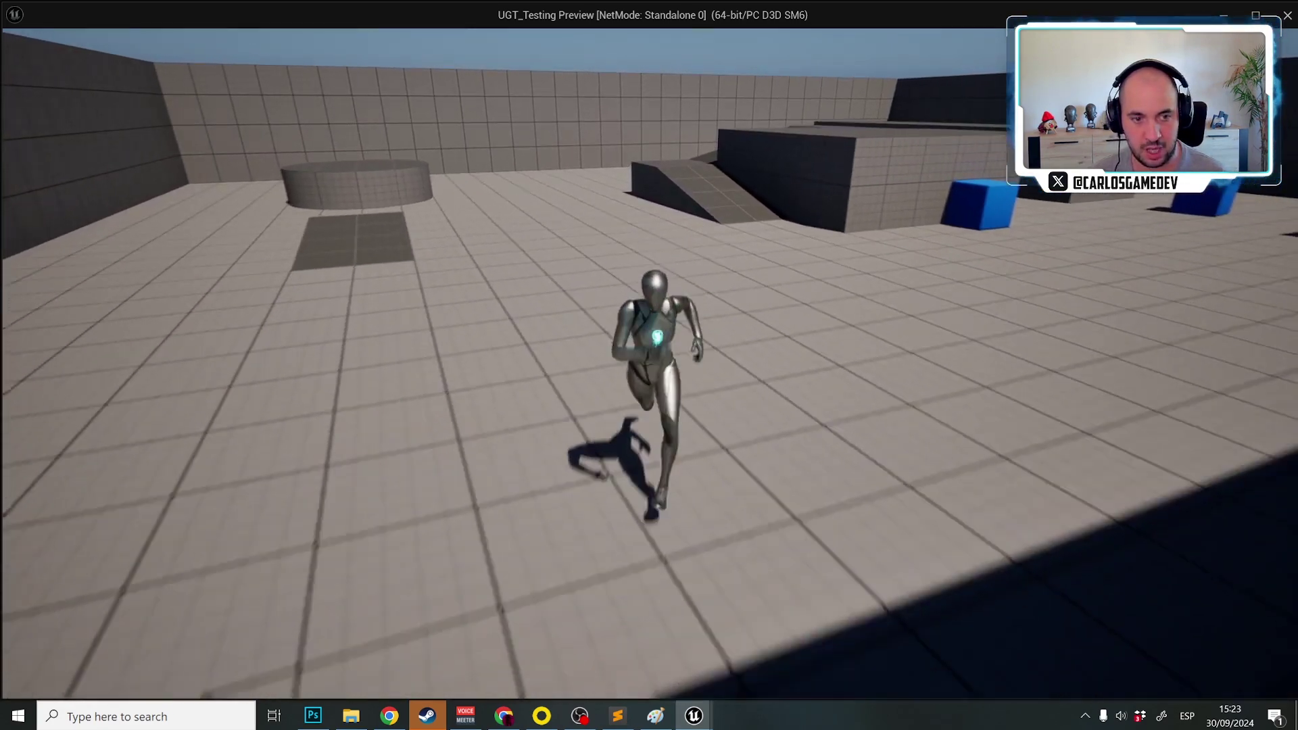
Pause the game and reset the Keyboard and Mouse Controls settings to their defaults, then return to the settings list.
{"action": "key", "text": "Escape"}
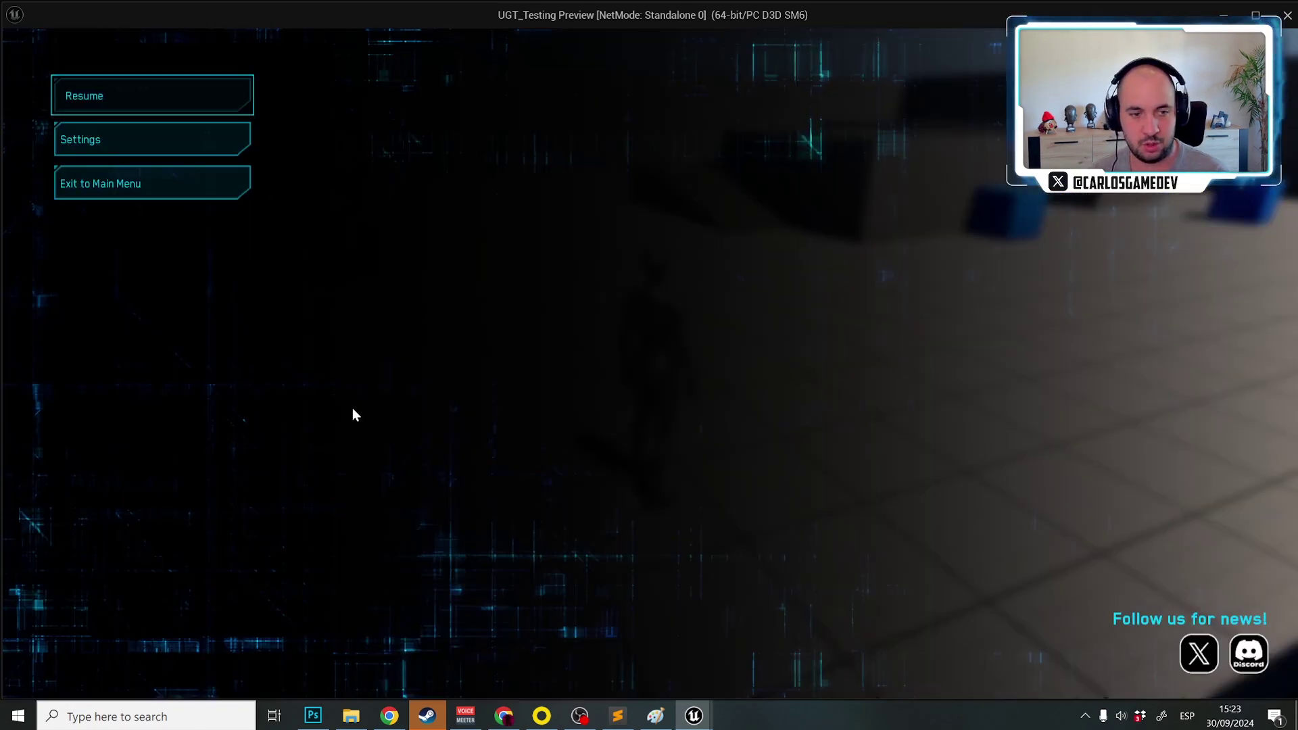
{"action": "left_click", "coordinate": [119, 132]}
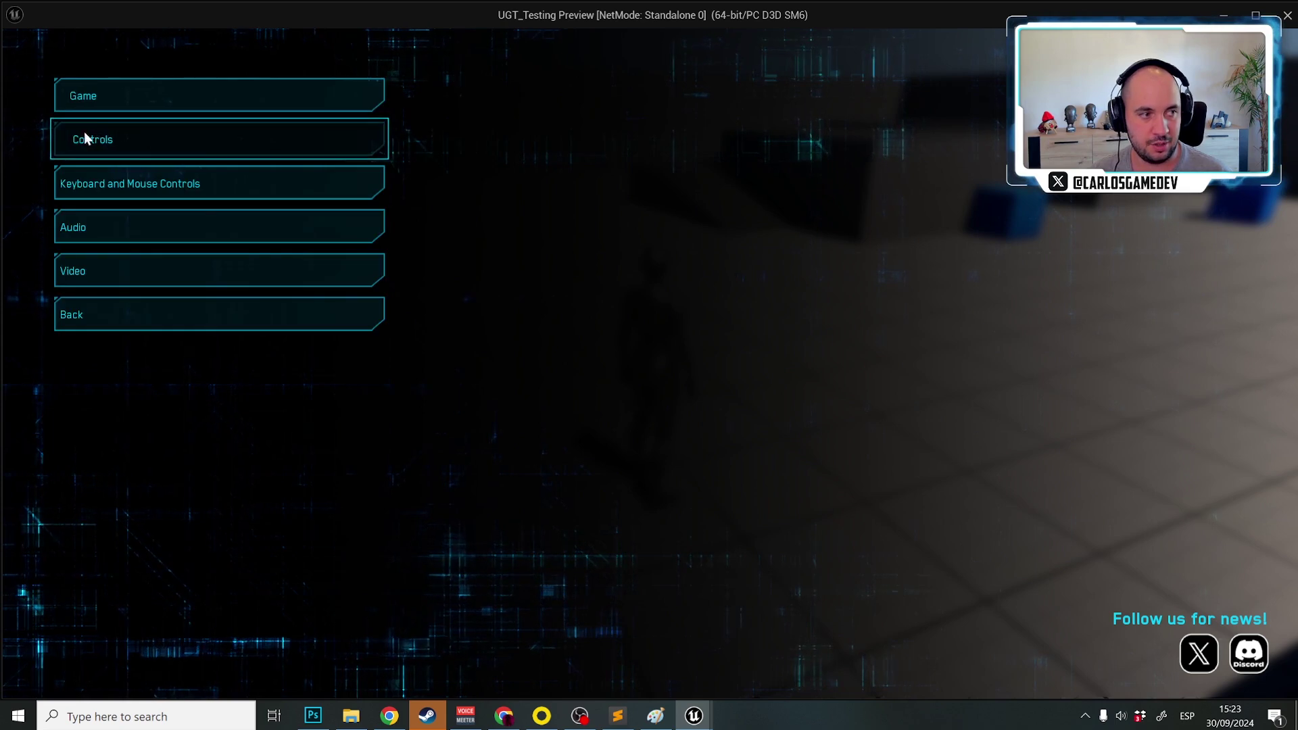
{"action": "left_click", "coordinate": [152, 199]}
{"action": "left_click", "coordinate": [172, 583]}
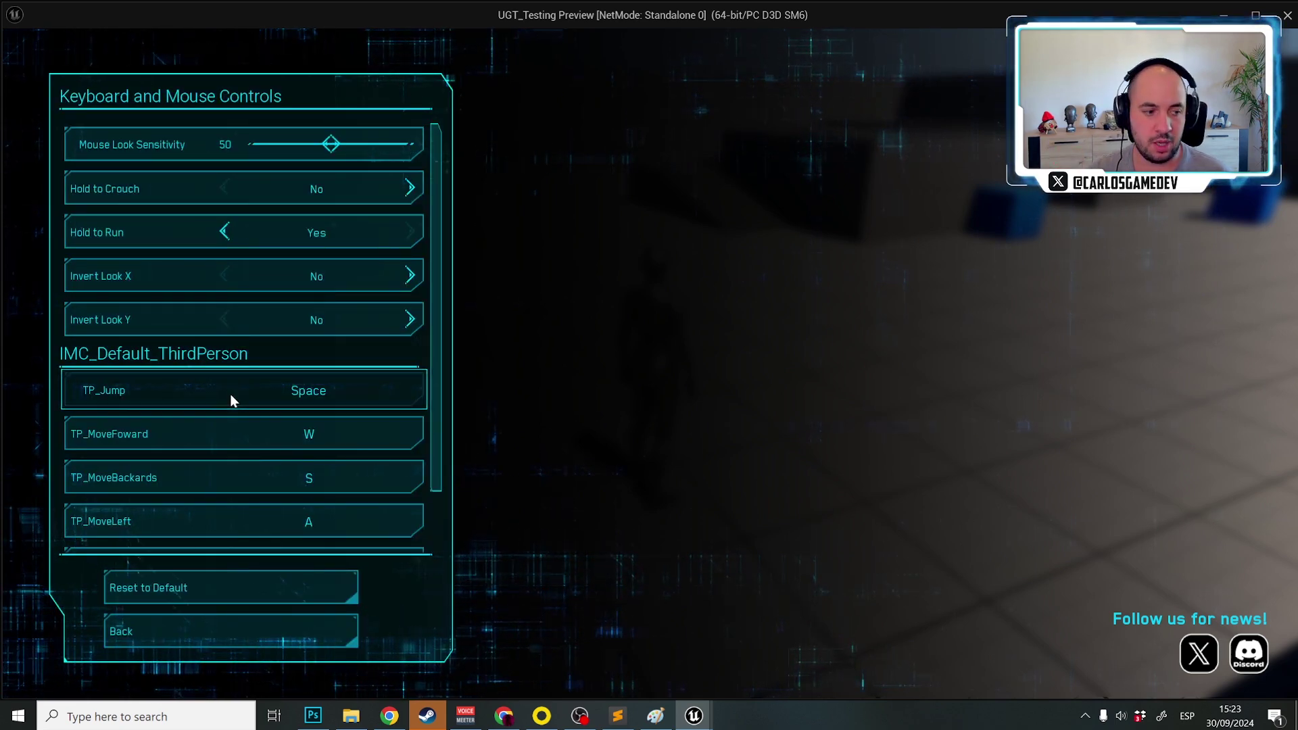
{"action": "left_click", "coordinate": [159, 635]}
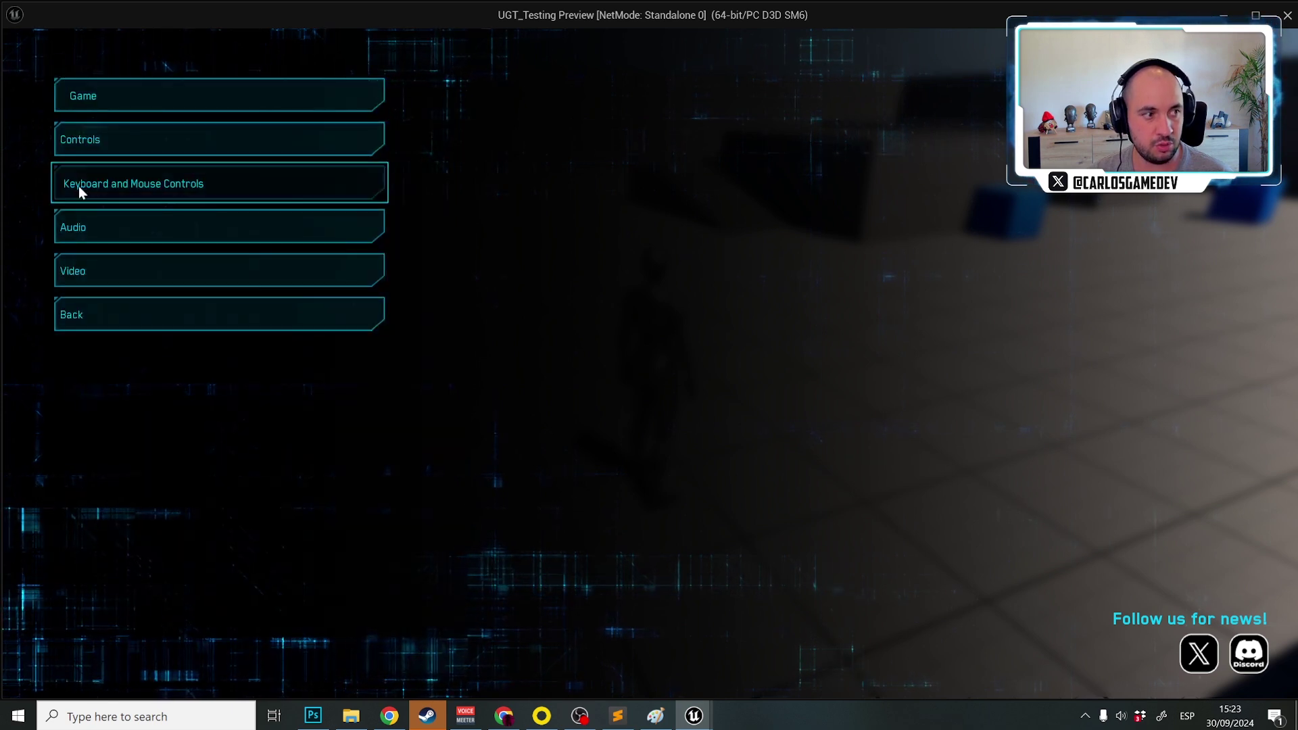
Lower the Look Sensitivity in the Controls settings that hold the gamepad bindings, and end the preview.
{"action": "left_click", "coordinate": [96, 134]}
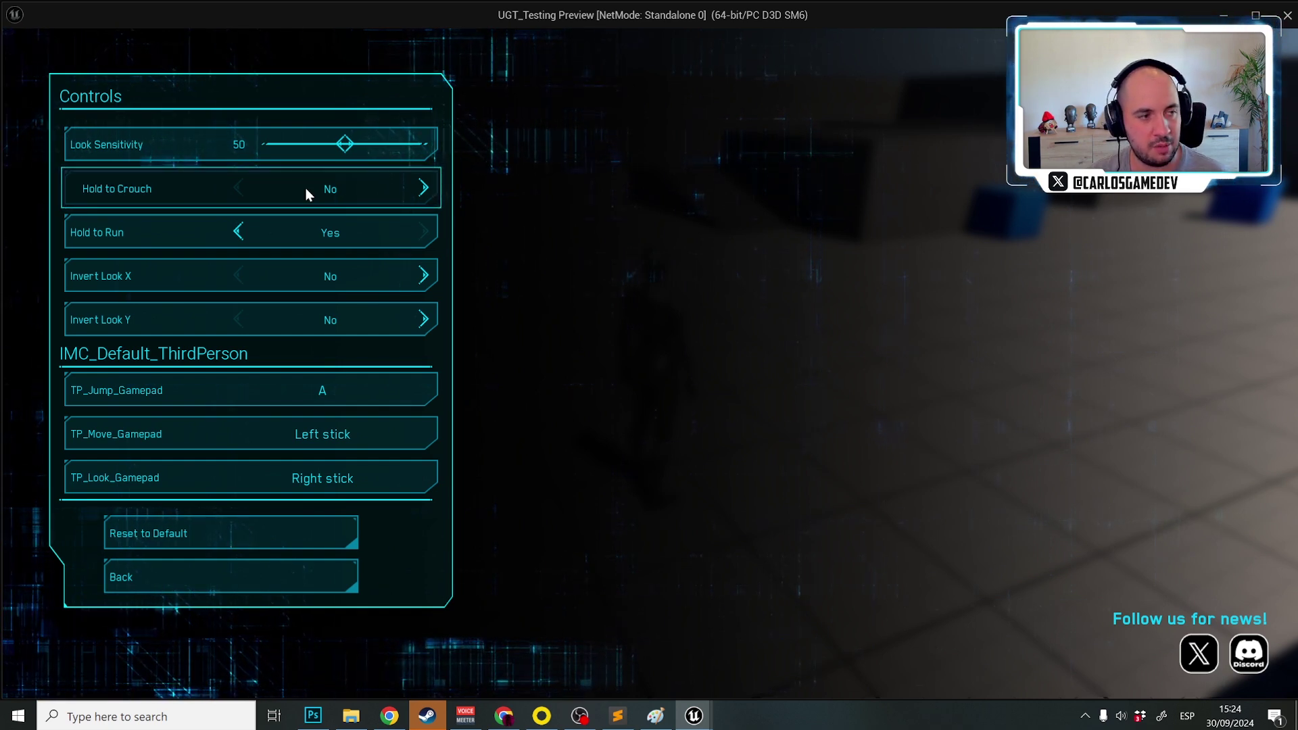
{"action": "left_click_drag", "start_coordinate": [346, 149], "coordinate": [284, 145]}
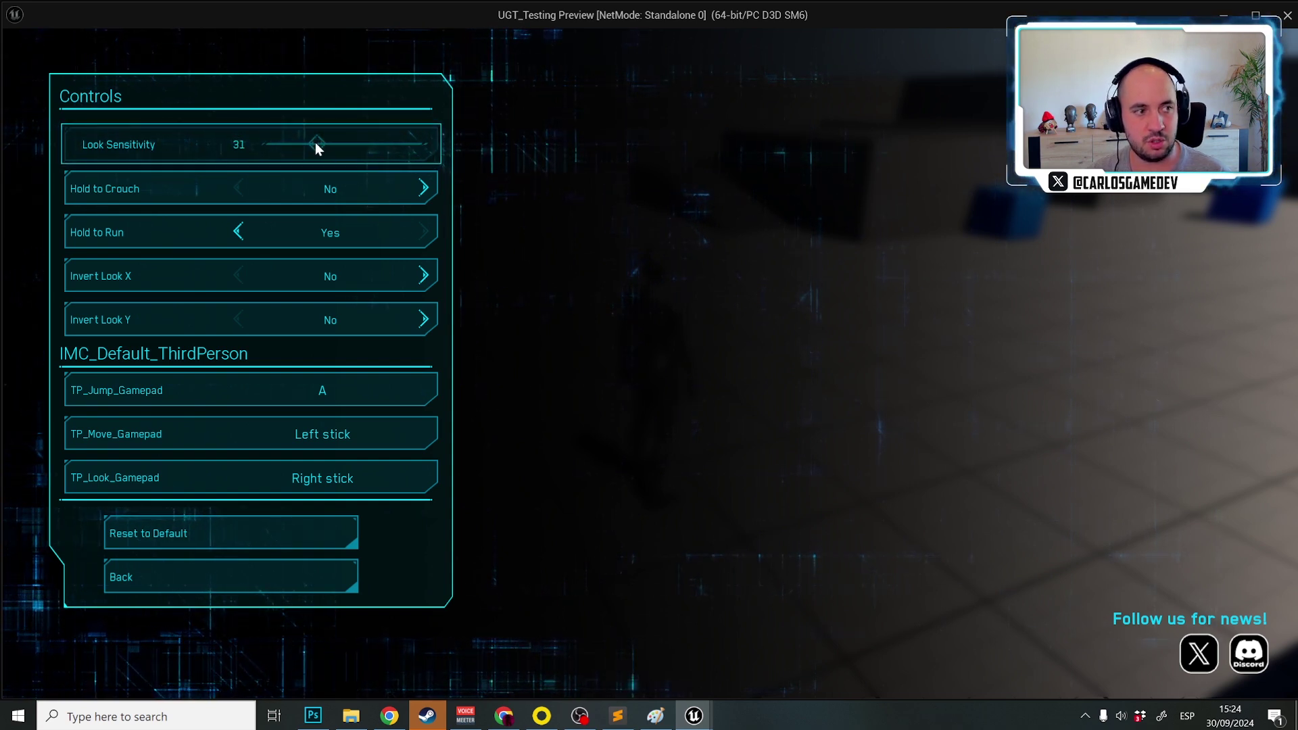
{"action": "left_click_drag", "start_coordinate": [315, 143], "coordinate": [219, 148]}
{"action": "key", "text": "Escape"}
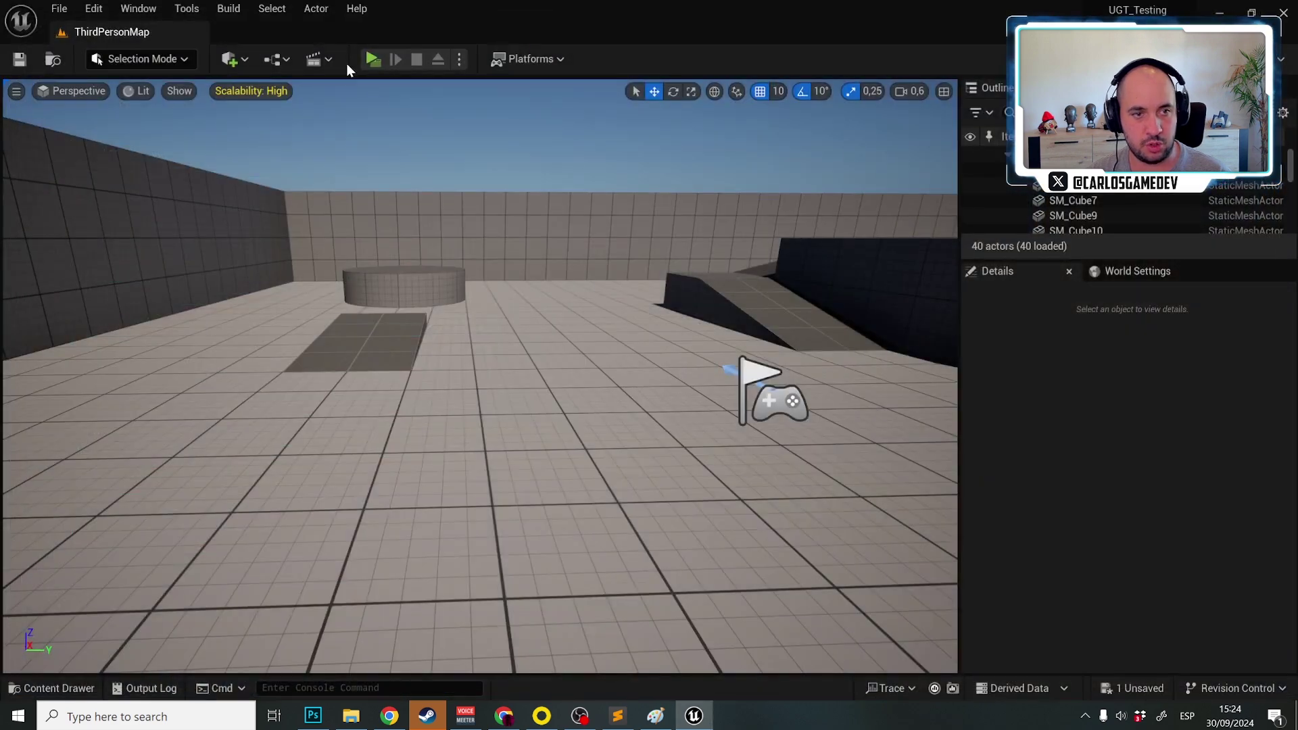
Run the level preview again and check the Controls settings from the pause menu.
{"action": "left_click", "coordinate": [372, 60]}
{"action": "key", "text": "Escape"}
{"action": "left_click", "coordinate": [111, 133]}
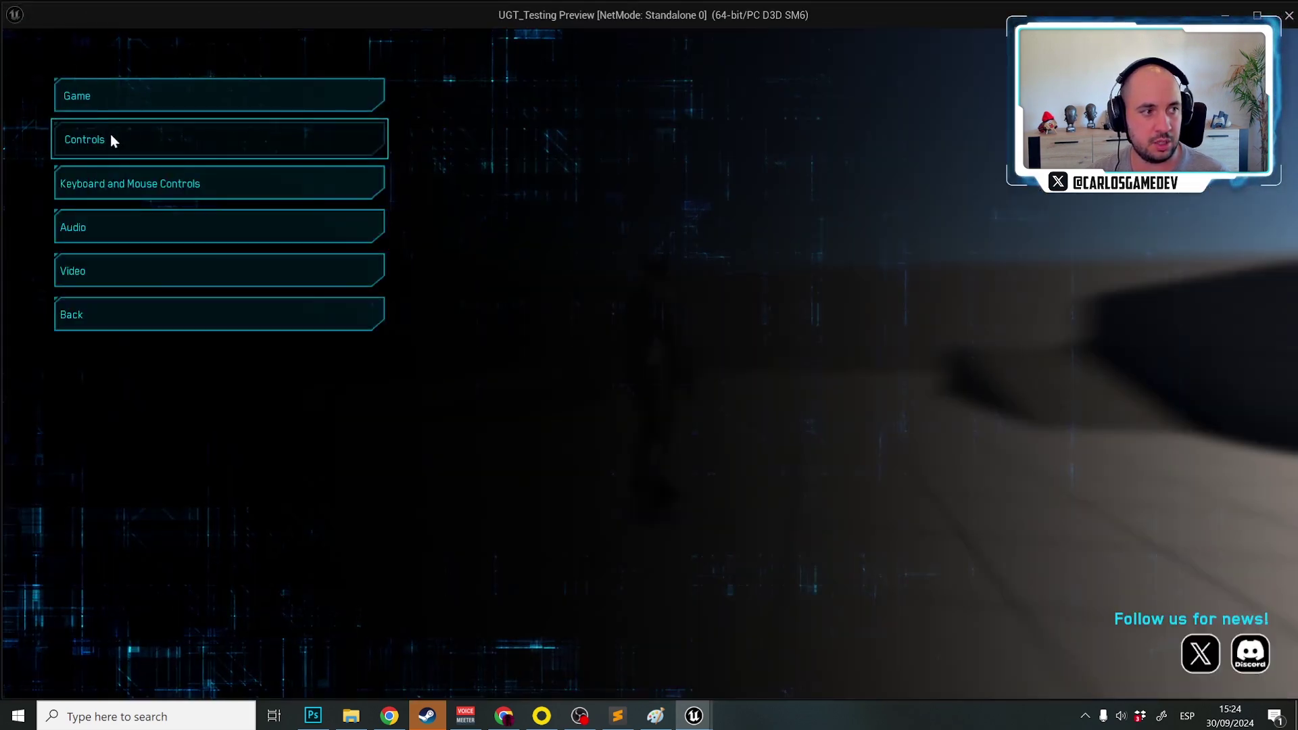
{"action": "left_click", "coordinate": [131, 139]}
{"action": "key", "text": "Escape"}
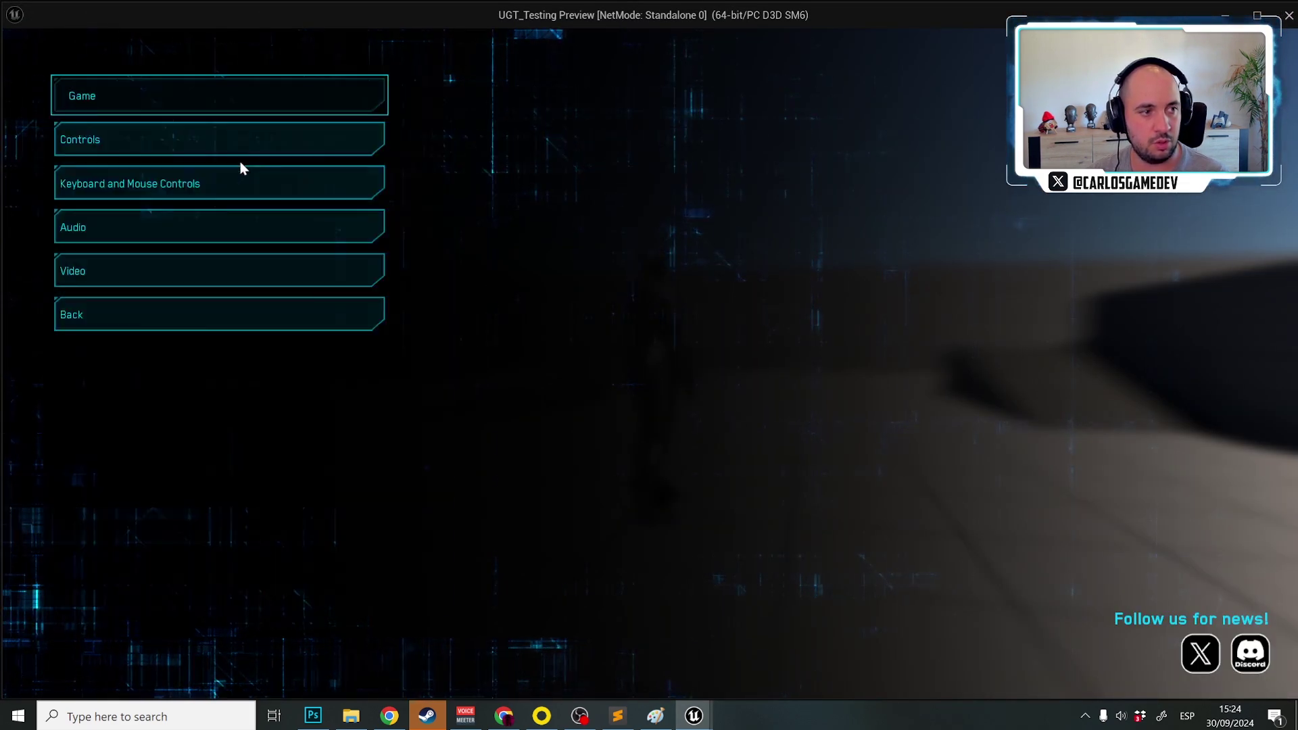
Resume the game, test forward movement and looking around, and end the preview.
{"action": "key", "text": "Escape"}
{"action": "key", "text": "w"}
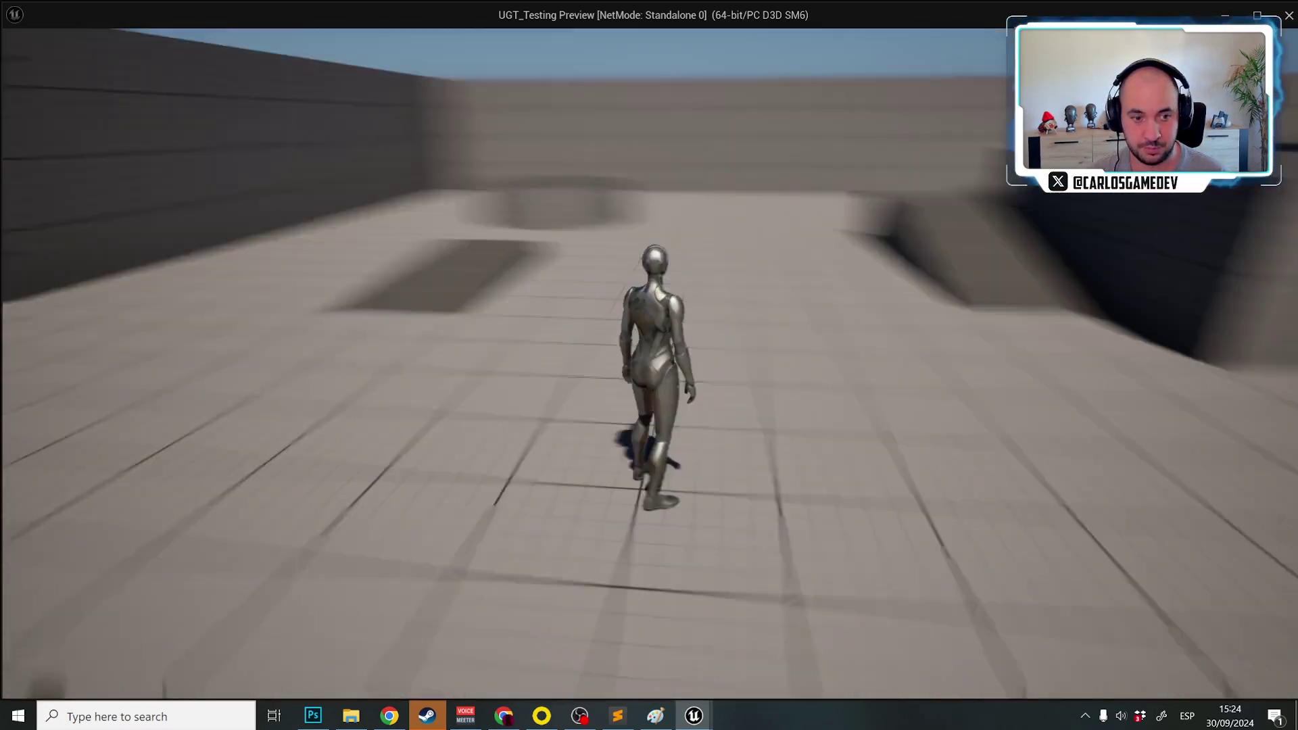
{"action": "key", "text": "Escape"}
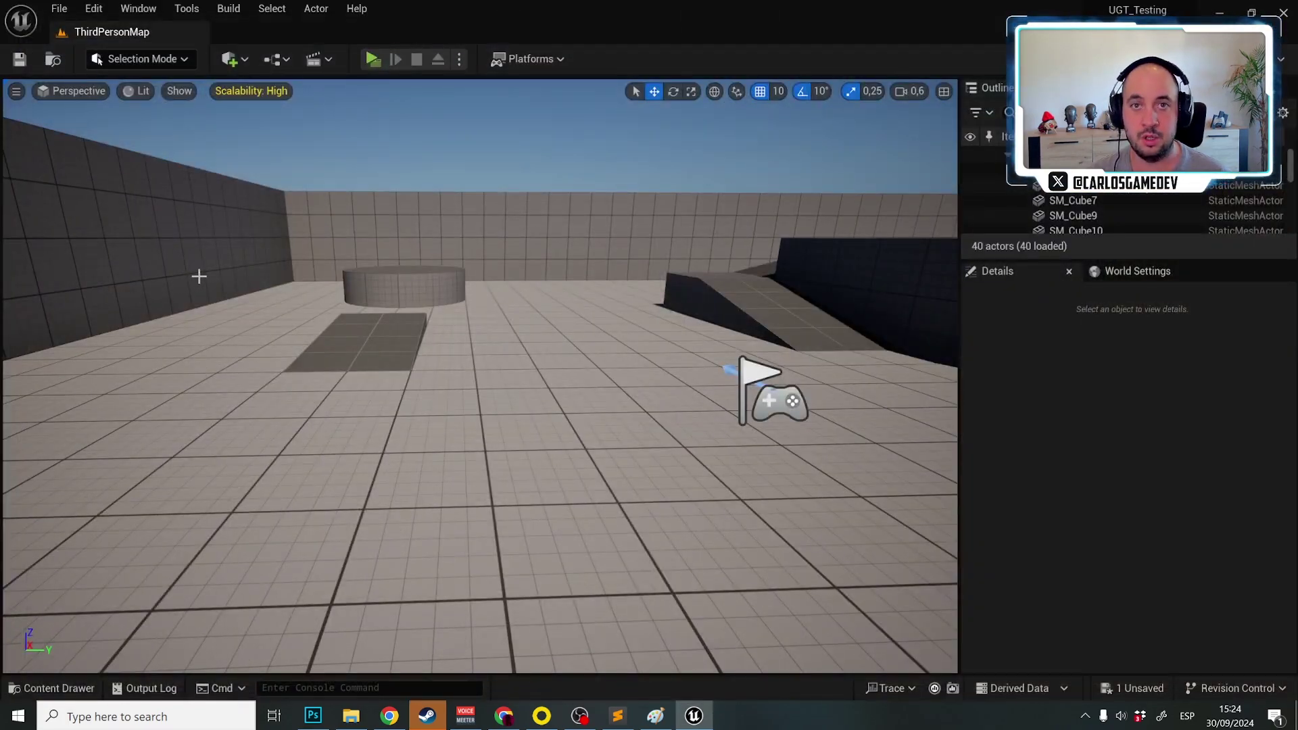